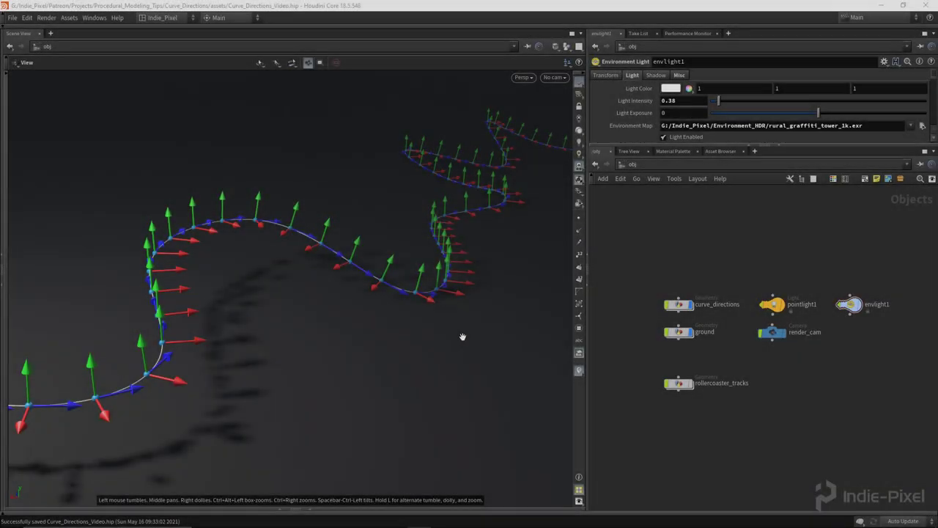
Inspect the finished direction-arrow curve, and open the node network of the curve_directions object at curve1
{"action": "left_click_drag", "start_coordinate": [446, 322], "coordinate": [358, 332]}
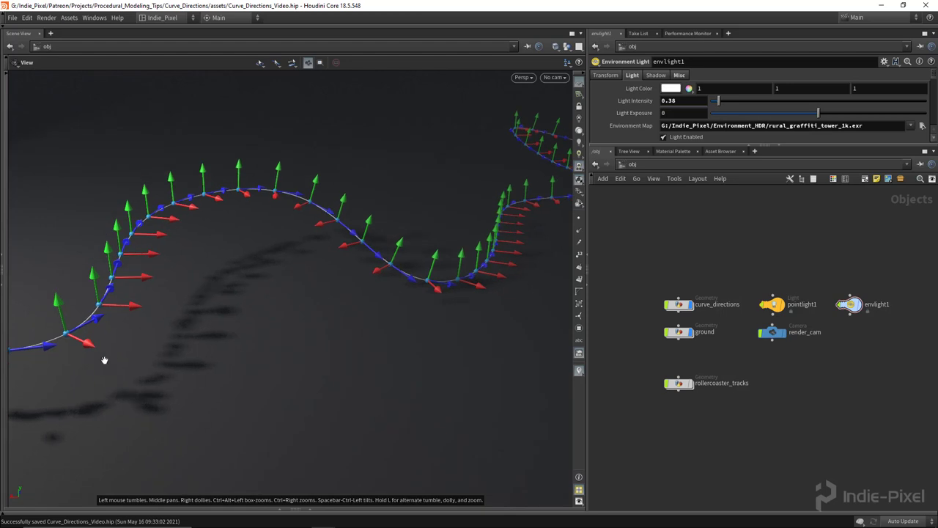
{"action": "left_click_drag", "start_coordinate": [403, 283], "coordinate": [366, 290]}
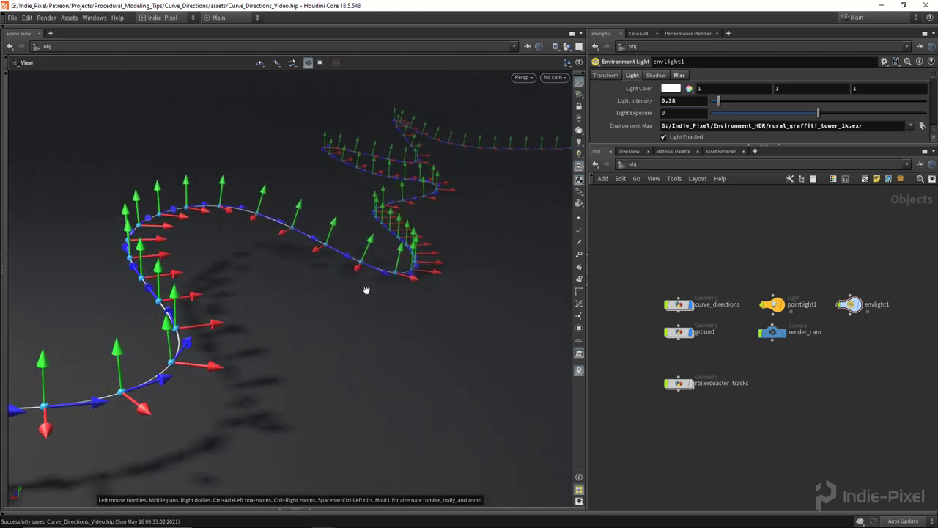
{"action": "left_click_drag", "start_coordinate": [367, 289], "coordinate": [399, 275]}
{"action": "double_click", "coordinate": [679, 305]}
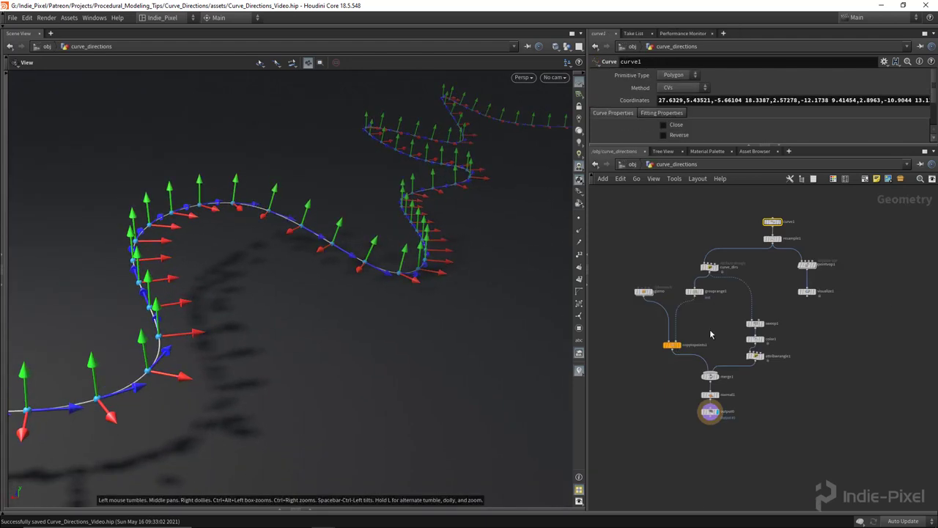
{"action": "scroll", "coordinate": [623, 316], "scroll_direction": "up", "scroll_amount": 5}
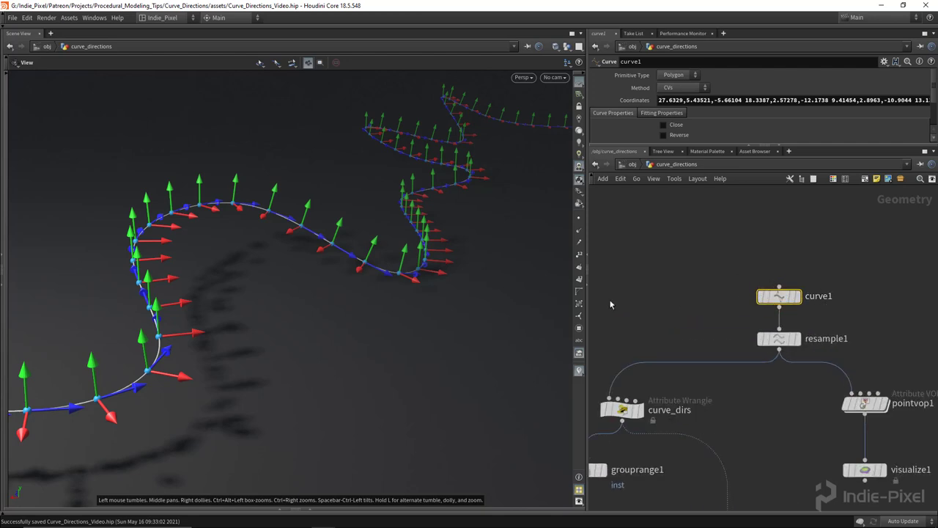
Reshape the existing curve1 by moving two neighbouring control points around its lower bend
{"action": "key", "text": "Return"}
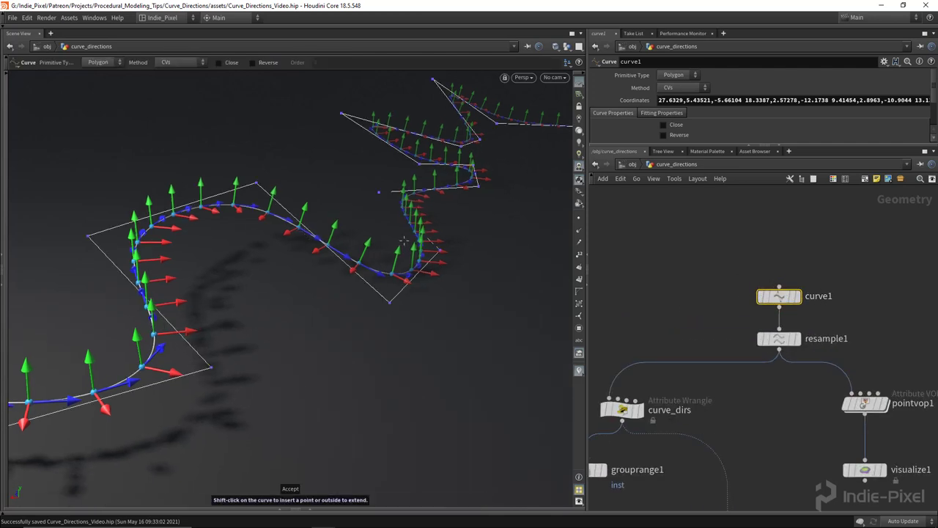
{"action": "left_click_drag", "start_coordinate": [404, 240], "coordinate": [400, 268]}
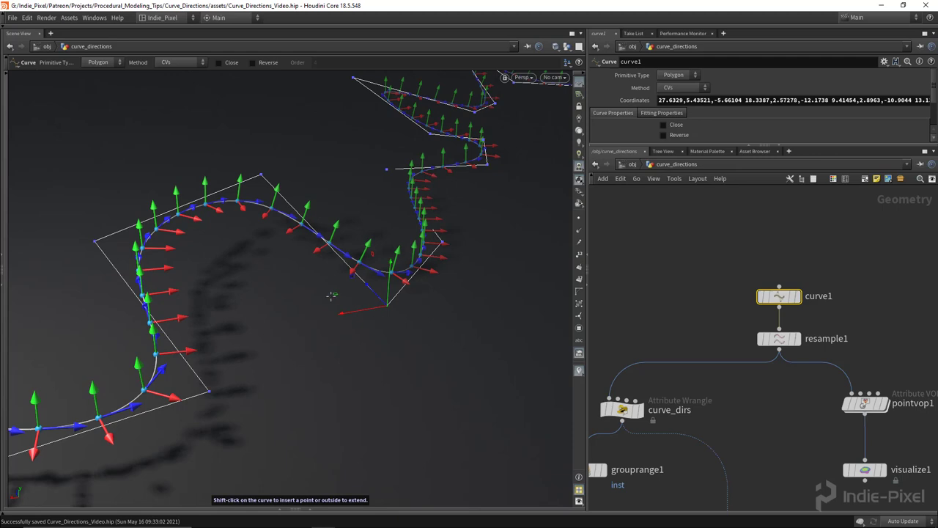
{"action": "left_click_drag", "start_coordinate": [372, 308], "coordinate": [317, 273]}
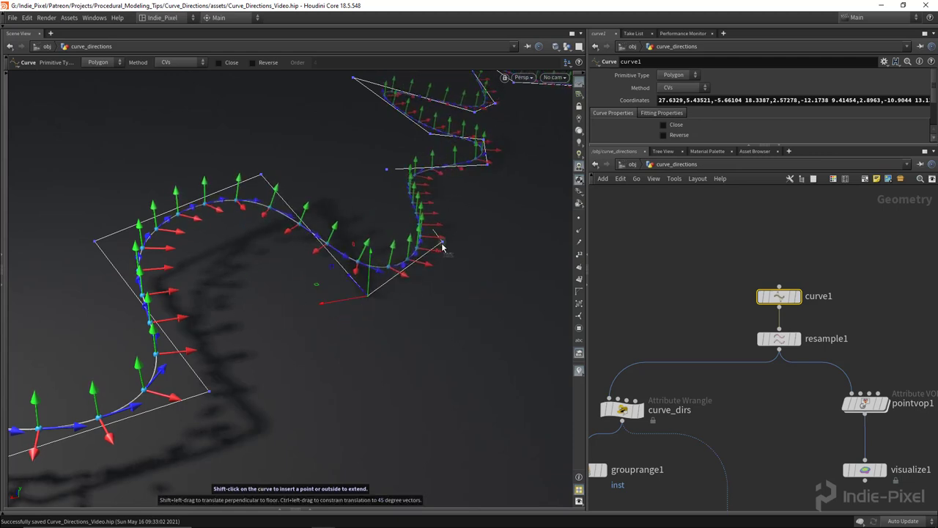
{"action": "left_click_drag", "start_coordinate": [366, 242], "coordinate": [441, 251]}
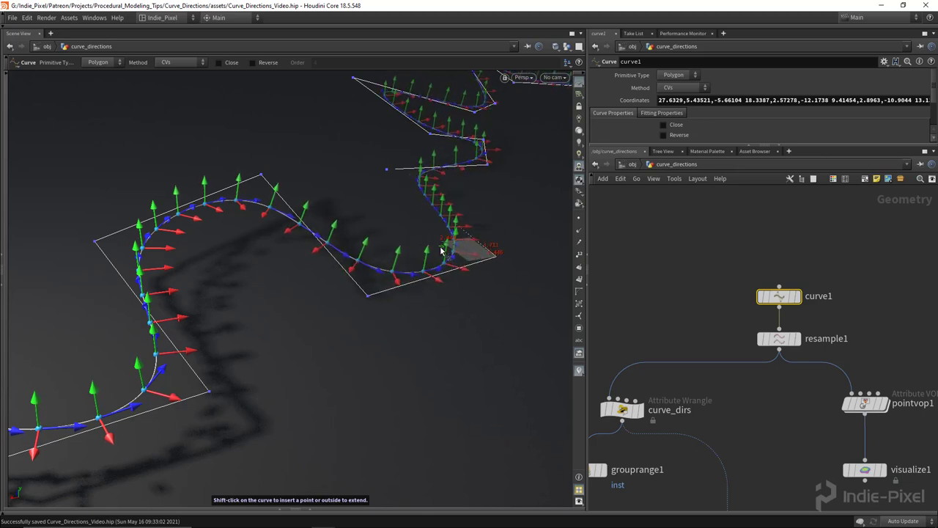
{"action": "left_click_drag", "start_coordinate": [242, 280], "coordinate": [282, 248], "text": "alt"}
{"action": "key", "text": "Escape"}
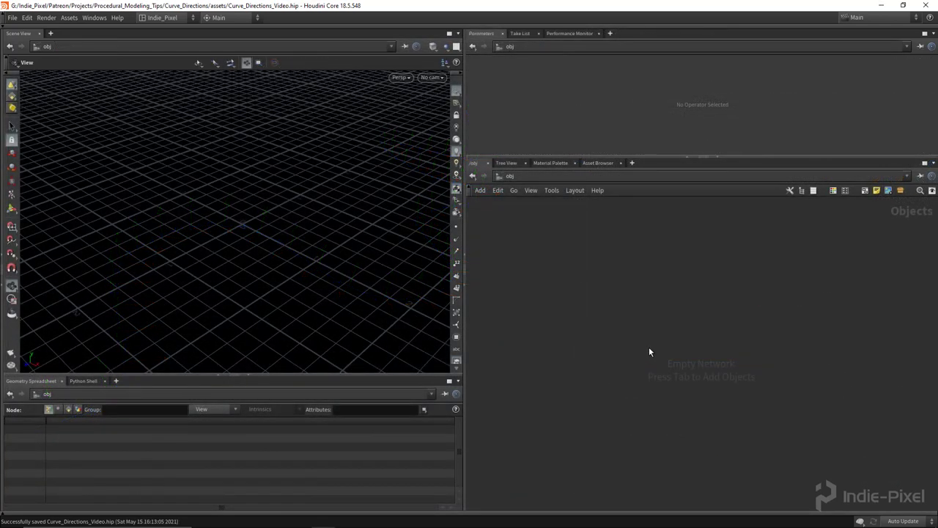
Create a Geometry object named curve_directions in the empty scene and go inside its network
{"action": "key", "text": "Tab"}
{"action": "type", "text": "geo"}
{"action": "key", "text": "Return"}
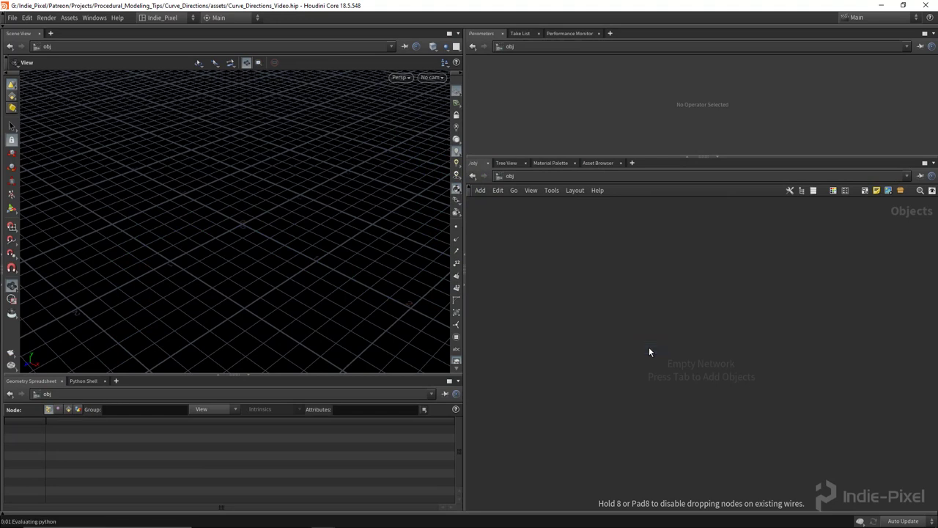
{"action": "left_click", "coordinate": [649, 349]}
{"action": "left_click_drag", "start_coordinate": [649, 350], "coordinate": [675, 338]}
{"action": "double_click", "coordinate": [707, 338]}
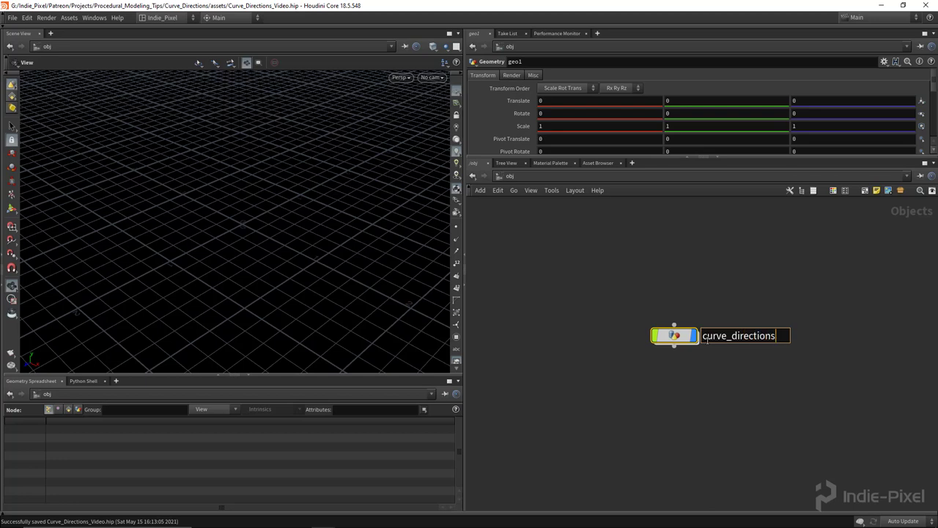
{"action": "key", "text": "Return"}
{"action": "key", "text": "Return"}
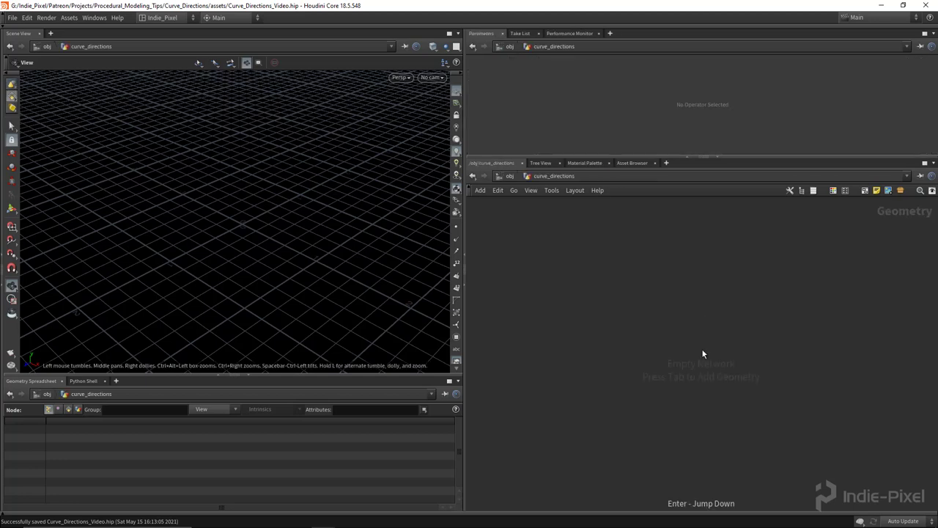
Add a Curve node to the empty curve_directions network
{"action": "key", "text": "Tab"}
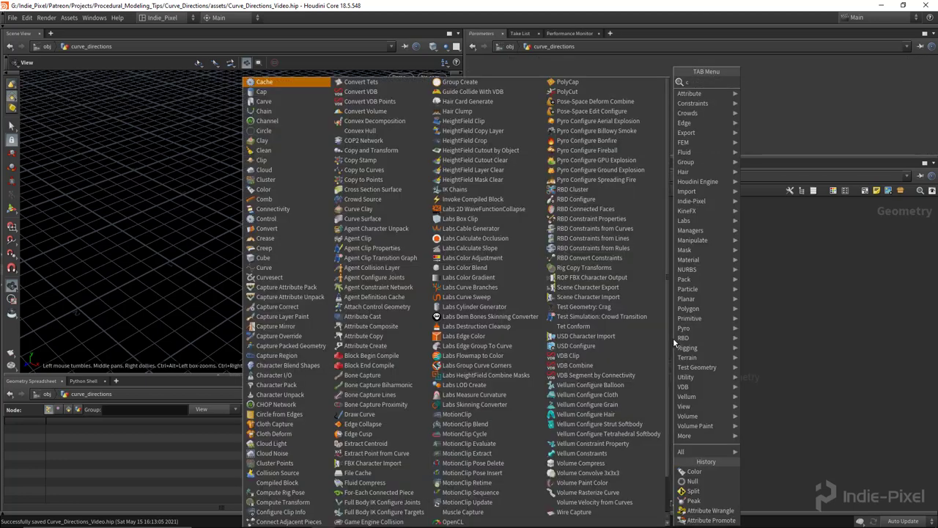
{"action": "key", "text": "Escape"}
{"action": "key", "text": "Tab"}
{"action": "type", "text": "curve"}
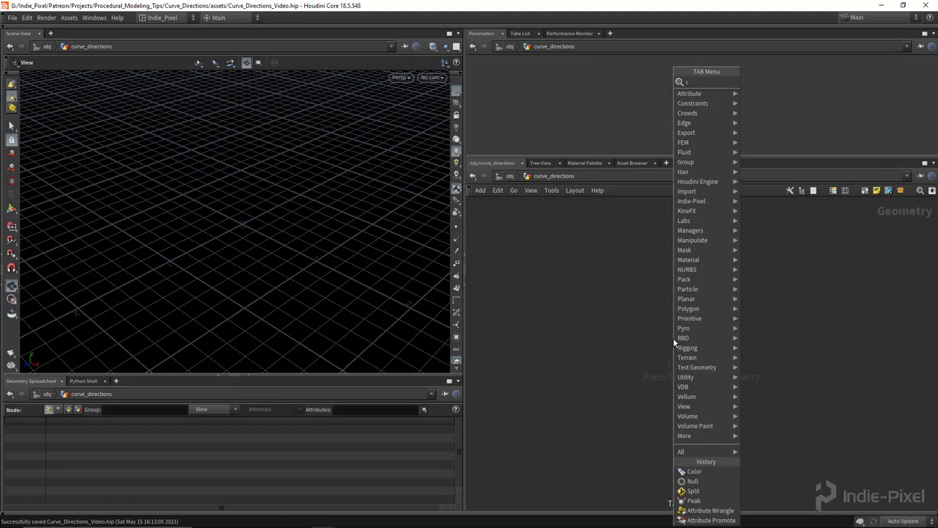
{"action": "key", "text": "Return"}
{"action": "left_click", "coordinate": [673, 338]}
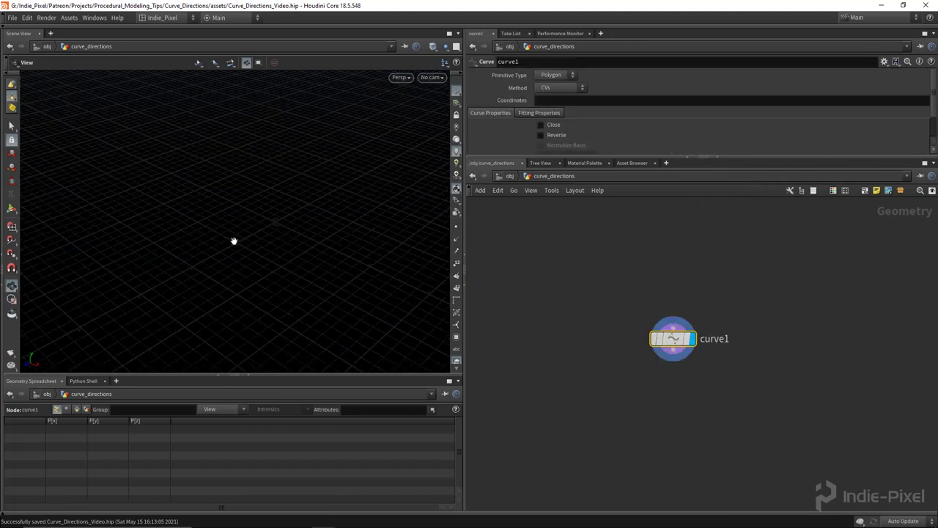
Switch the viewport to the top view and turn on grid snapping for drawing the curve
{"action": "left_click_drag", "start_coordinate": [336, 247], "coordinate": [66, 246], "text": "alt"}
{"action": "right_click", "coordinate": [189, 247]}
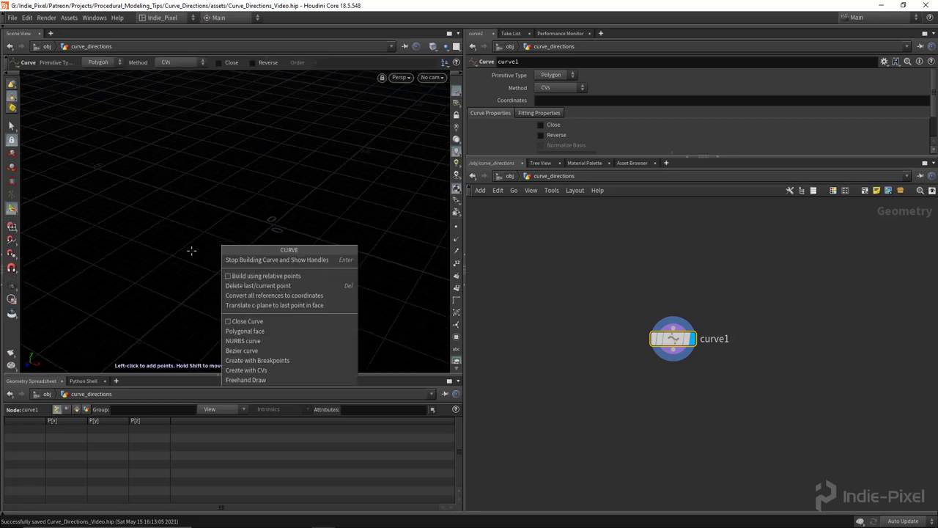
{"action": "key", "text": "space+2"}
{"action": "scroll", "coordinate": [323, 247], "scroll_direction": "down", "scroll_amount": 2}
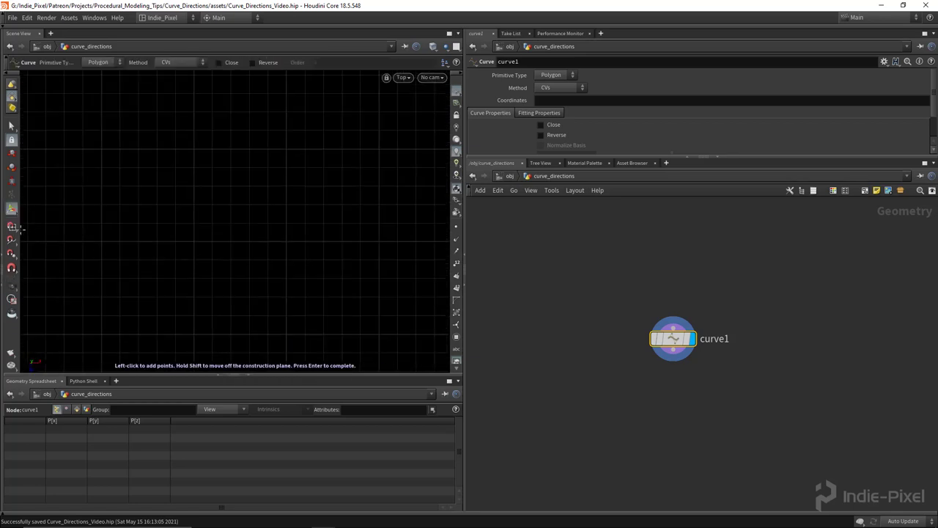
{"action": "scroll", "coordinate": [332, 266], "scroll_direction": "down", "scroll_amount": 1}
{"action": "middle_click_drag", "start_coordinate": [332, 266], "coordinate": [354, 192]}
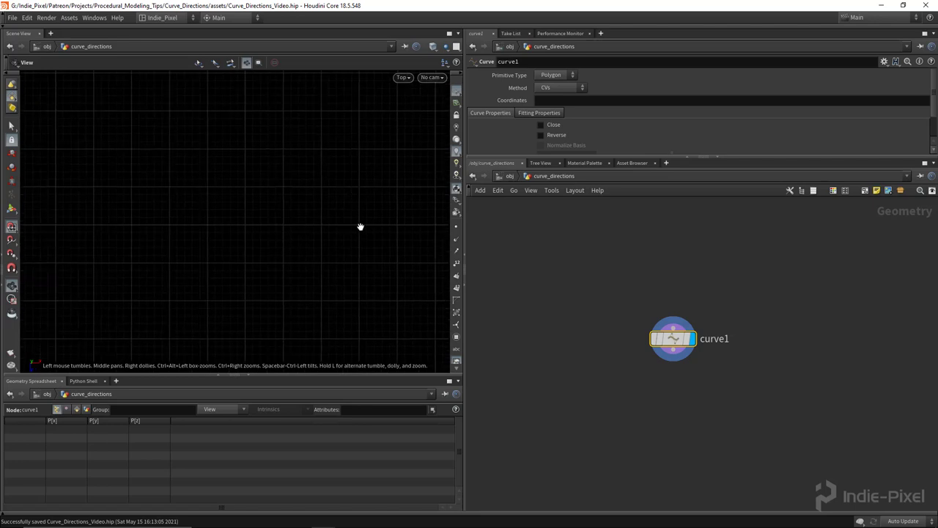
Draw a five-point zigzag polygon curve on the ground plane in the top view, from 25,0,0 to about -40,0,12
{"action": "key", "text": "Return"}
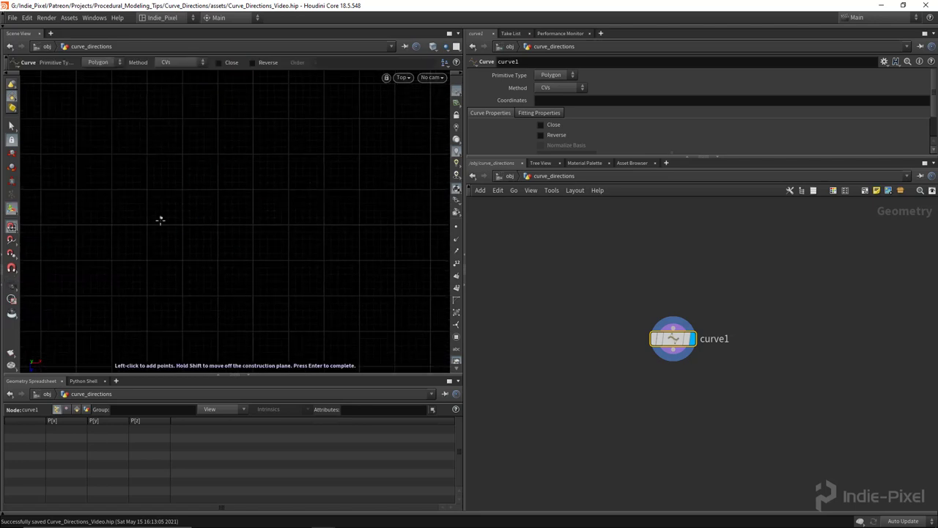
{"action": "key", "text": "space+1"}
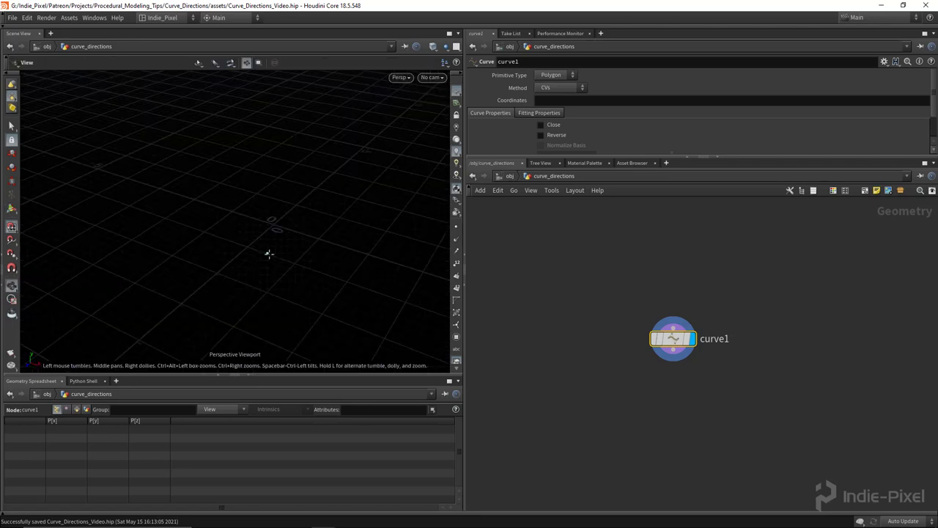
{"action": "key", "text": "space+2"}
{"action": "scroll", "coordinate": [274, 252], "scroll_direction": "down", "scroll_amount": 3}
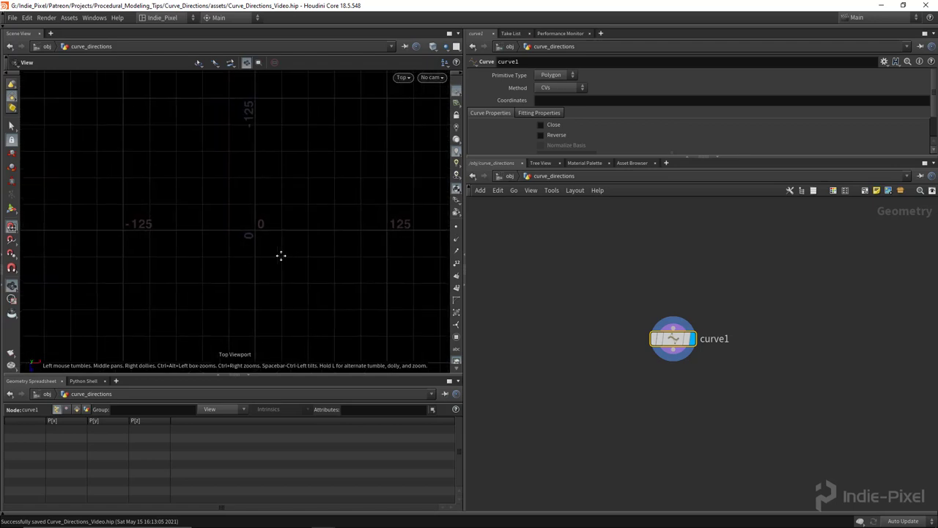
{"action": "scroll", "coordinate": [298, 232], "scroll_direction": "up", "scroll_amount": 5}
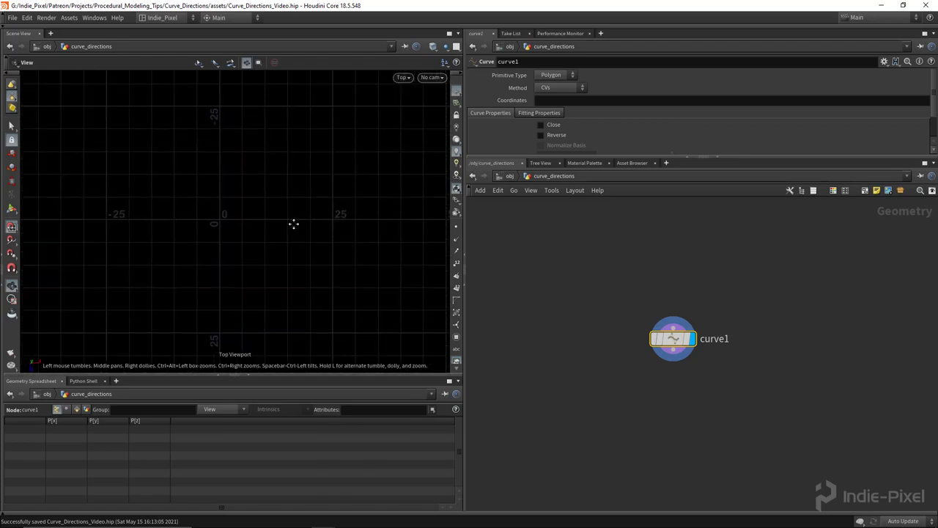
{"action": "left_click", "coordinate": [334, 220]}
{"action": "left_click", "coordinate": [253, 276]}
{"action": "left_click", "coordinate": [199, 175]}
{"action": "left_click", "coordinate": [139, 158]}
{"action": "left_click", "coordinate": [40, 274]}
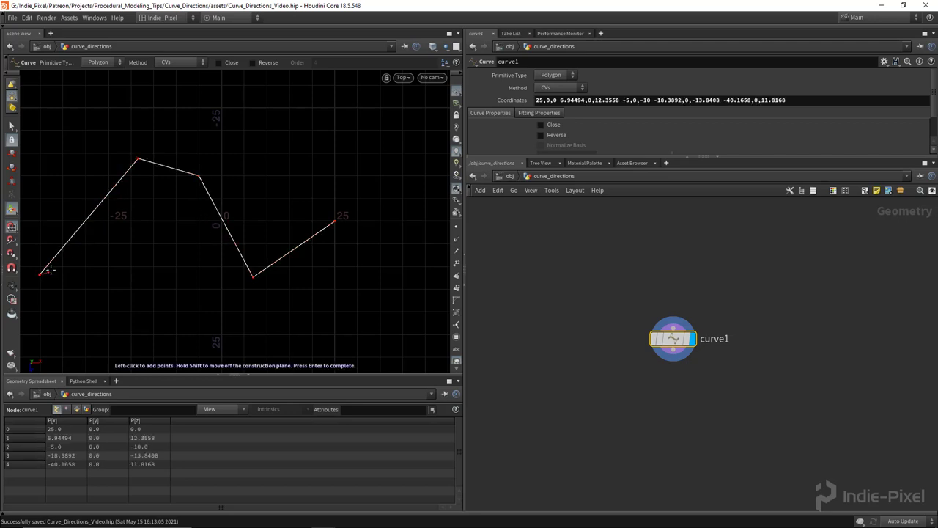
{"action": "key", "text": "Return"}
In the top view, move the fourth point to -30,0,-10, the third to about -3.9,0,-14.5 and the second to about 4.9,0,8.7
{"action": "left_click", "coordinate": [139, 158]}
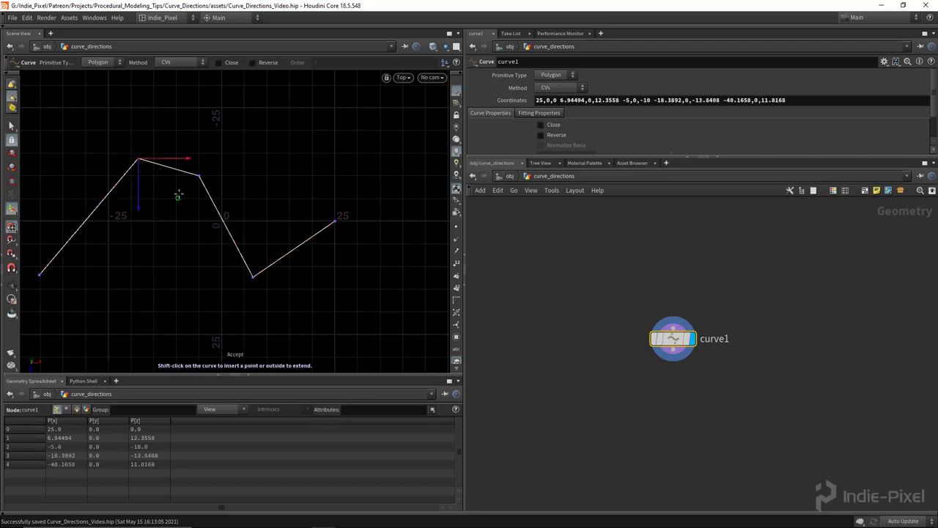
{"action": "left_click_drag", "start_coordinate": [139, 158], "coordinate": [85, 176]}
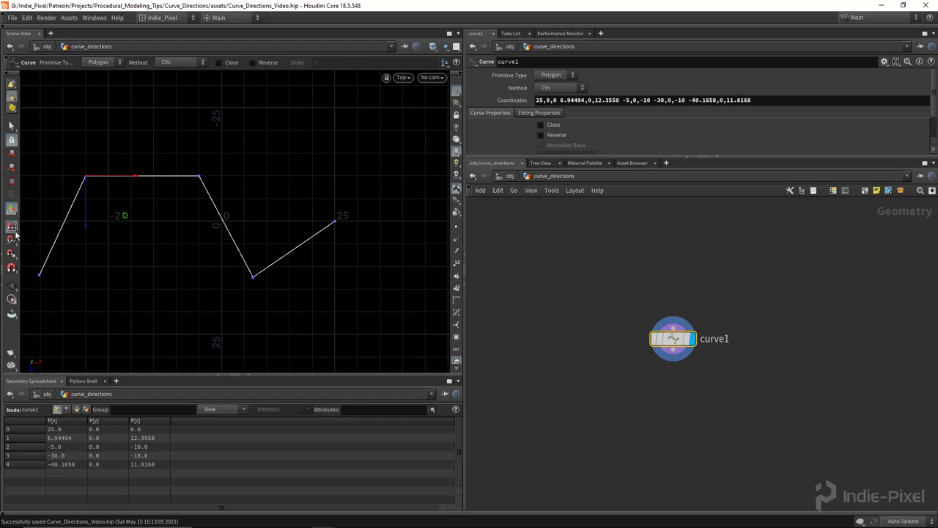
{"action": "left_click", "coordinate": [199, 176]}
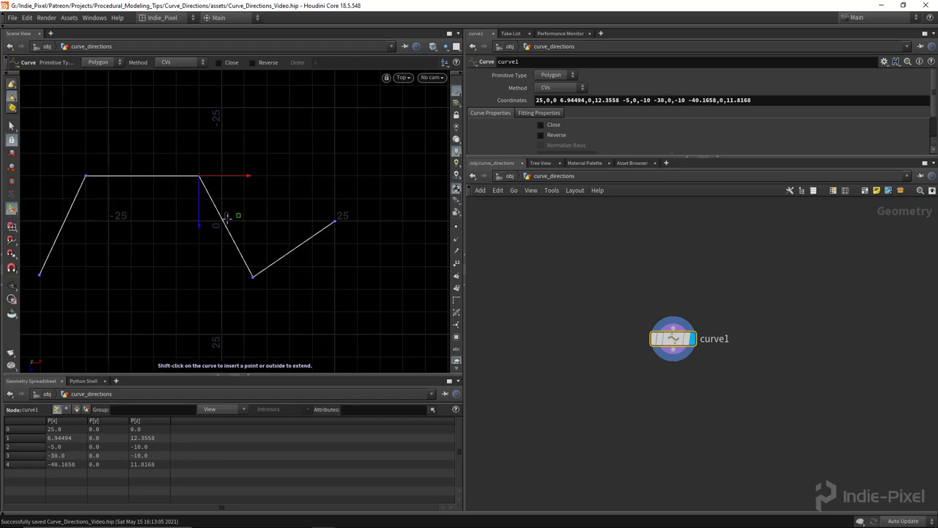
{"action": "left_click_drag", "start_coordinate": [236, 217], "coordinate": [241, 195]}
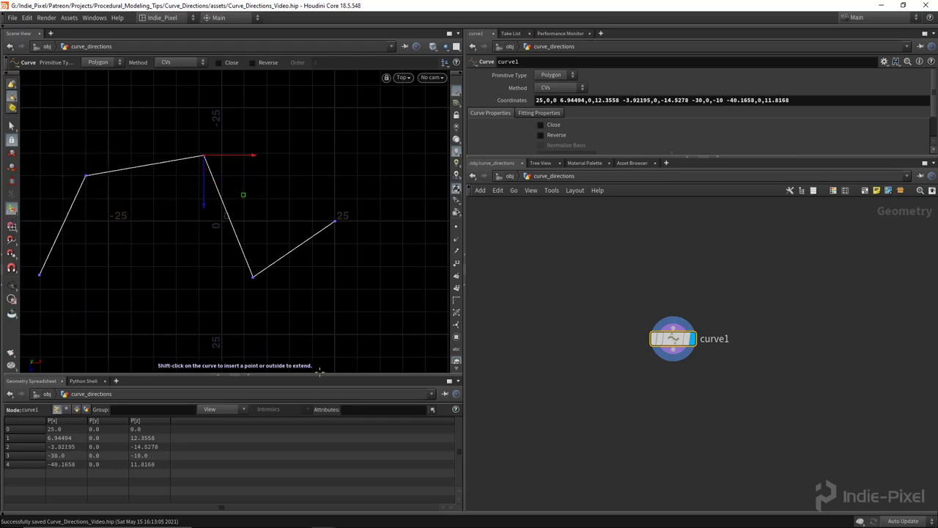
{"action": "left_click", "coordinate": [252, 275]}
{"action": "left_click_drag", "start_coordinate": [294, 314], "coordinate": [272, 146]}
In perspective view, raise the third point to about 9.6 and the fourth to about 8.2, and lower the second to about -6.7
{"action": "key", "text": "Escape"}
{"action": "key", "text": "space+1"}
{"action": "key", "text": "Return"}
{"action": "left_click", "coordinate": [272, 217]}
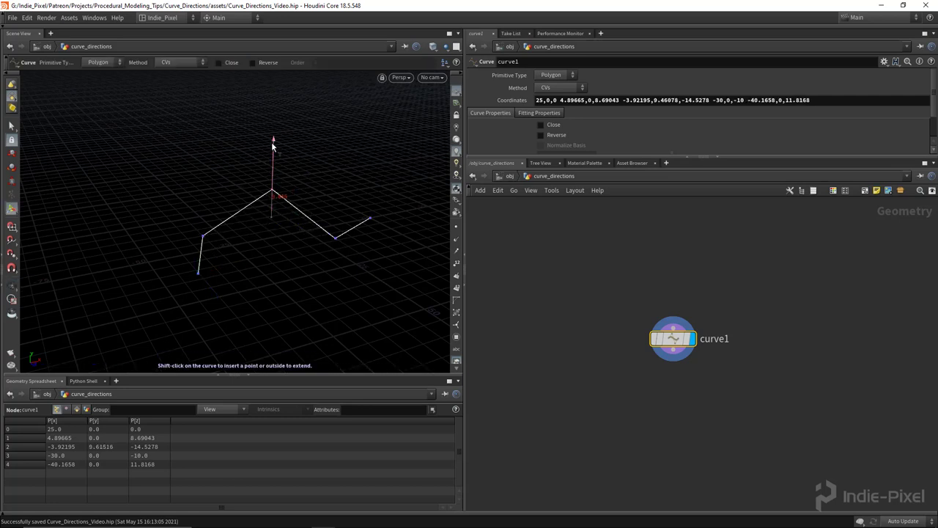
{"action": "left_click_drag", "start_coordinate": [335, 239], "coordinate": [334, 256]}
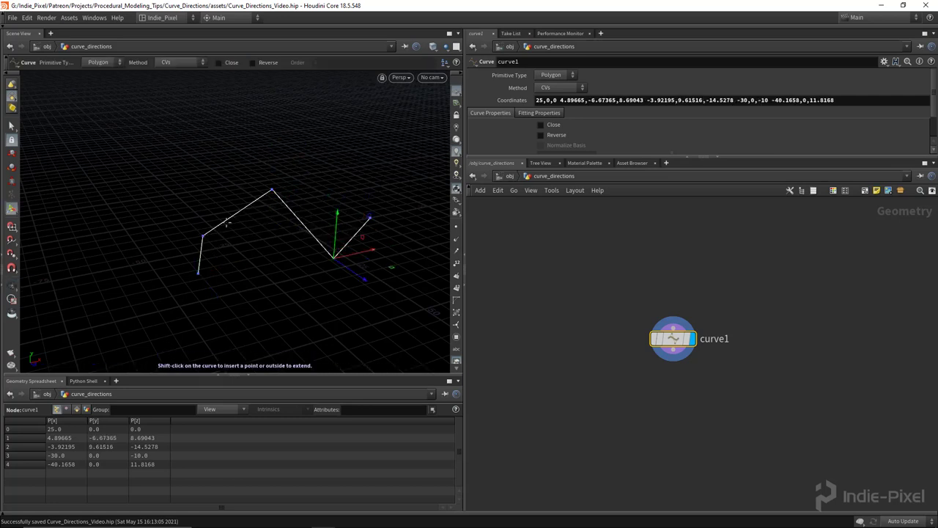
{"action": "left_click", "coordinate": [203, 238]}
{"action": "left_click_drag", "start_coordinate": [203, 237], "coordinate": [201, 214]}
Move the curve's first point to about 28.8,-12.1,0 and its second point to about 6.1,-2.5,7.7
{"action": "key", "text": "Escape"}
{"action": "left_click_drag", "start_coordinate": [279, 233], "coordinate": [156, 275]}
{"action": "key", "text": "Return"}
{"action": "left_click_drag", "start_coordinate": [265, 172], "coordinate": [165, 125], "text": "alt"}
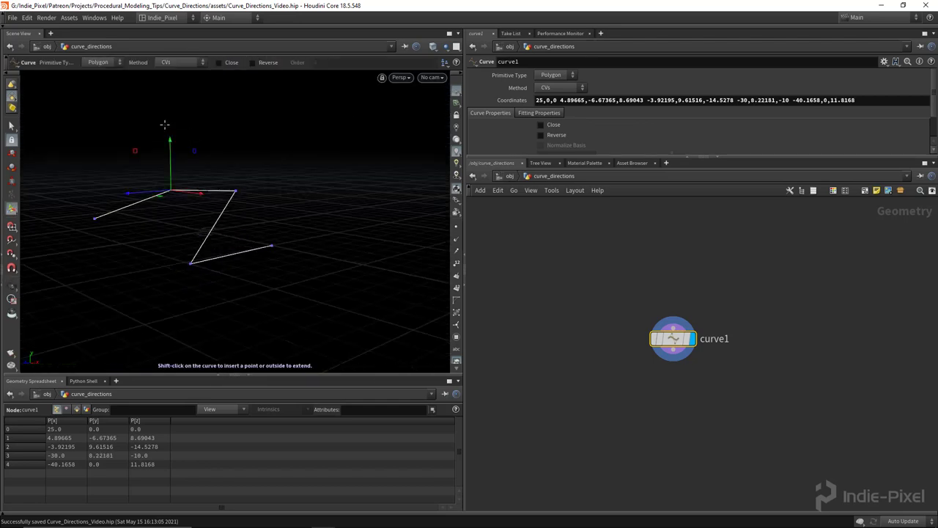
{"action": "left_click_drag", "start_coordinate": [277, 187], "coordinate": [295, 230], "text": "alt"}
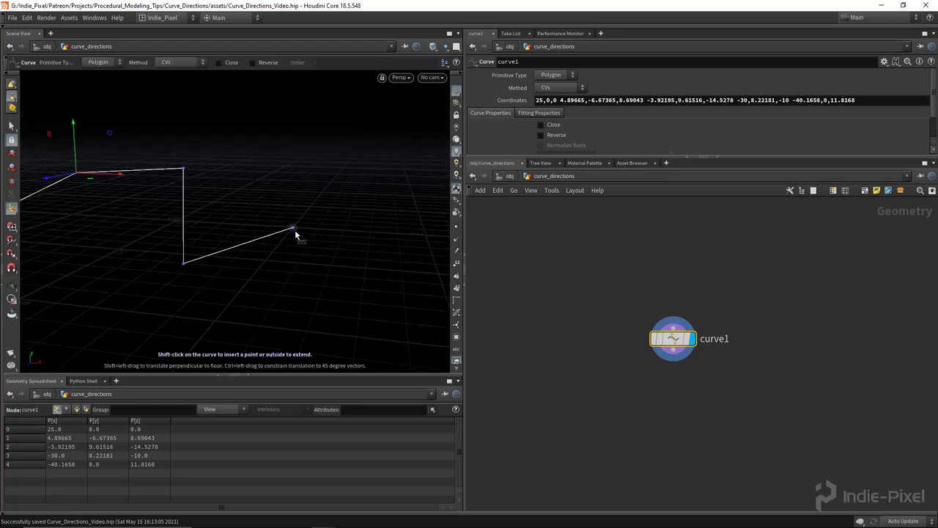
{"action": "left_click_drag", "start_coordinate": [293, 184], "coordinate": [311, 239]}
{"action": "left_click_drag", "start_coordinate": [345, 295], "coordinate": [363, 294]}
{"action": "left_click_drag", "start_coordinate": [183, 269], "coordinate": [264, 256]}
{"action": "key", "text": "Escape"}
Add a Resample node below curve1, connect curve1 to its input and display its result
{"action": "middle_click_drag", "start_coordinate": [685, 391], "coordinate": [664, 333]}
{"action": "key", "text": "Tab"}
{"action": "type", "text": "resample"}
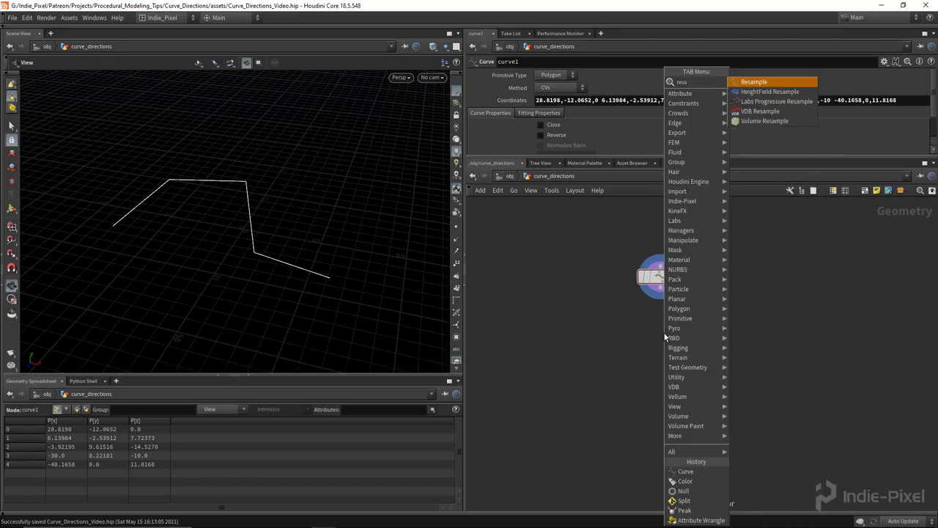
{"action": "key", "text": "Return"}
{"action": "left_click", "coordinate": [664, 333]}
{"action": "left_click", "coordinate": [660, 294]}
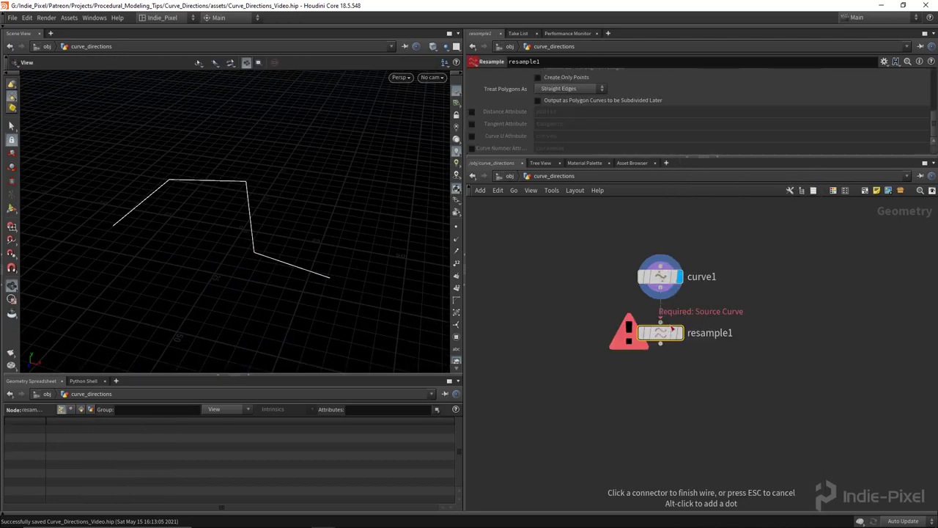
{"action": "left_click", "coordinate": [660, 321]}
{"action": "left_click_drag", "start_coordinate": [660, 333], "coordinate": [661, 321]}
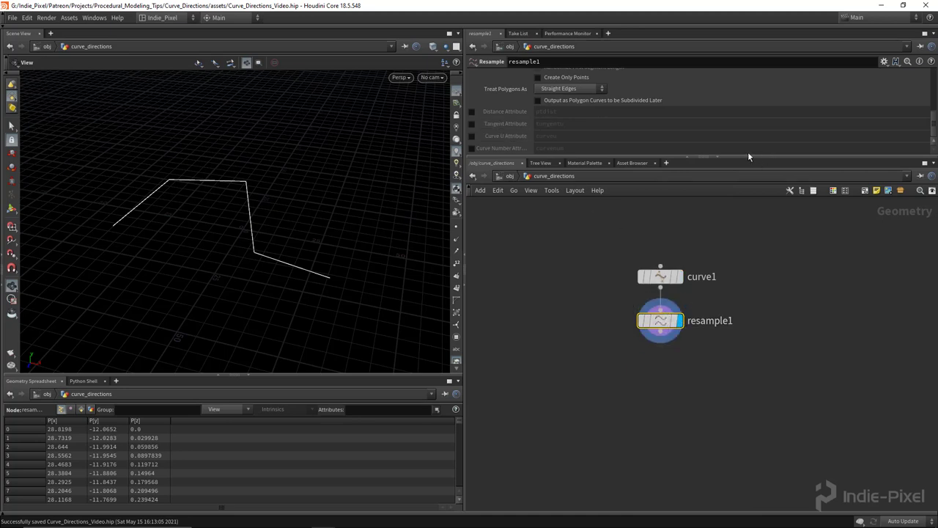
Set the Resample node's segment length to 1 and display the curve's points in the viewport
{"action": "left_click_drag", "start_coordinate": [749, 157], "coordinate": [750, 256]}
{"action": "left_click", "coordinate": [580, 100]}
{"action": "type", "text": "1"}
{"action": "key", "text": "Return"}
{"action": "left_click_drag", "start_coordinate": [279, 258], "coordinate": [242, 218]}
Set resample1 to treat polygons as Subdivision Curves
{"action": "left_click", "coordinate": [579, 187]}
{"action": "left_click", "coordinate": [573, 175]}
{"action": "left_click", "coordinate": [574, 176]}
{"action": "left_click", "coordinate": [579, 187]}
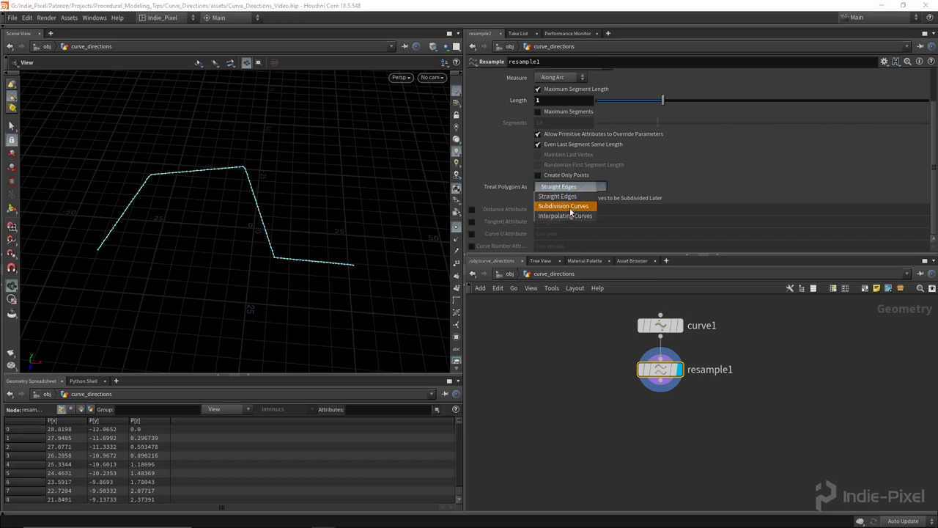
{"action": "left_click", "coordinate": [564, 206]}
{"action": "left_click_drag", "start_coordinate": [332, 253], "coordinate": [273, 220]}
{"action": "left_click_drag", "start_coordinate": [742, 253], "coordinate": [742, 203]}
Add an Attribute Wrangle node below resample1 and connect resample1 to its first input
{"action": "key", "text": "Tab"}
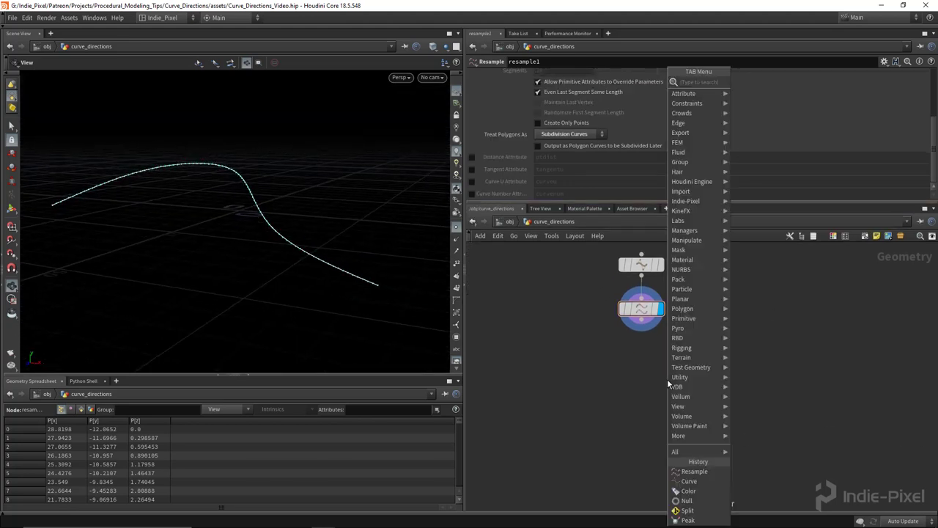
{"action": "type", "text": "wrang"}
{"action": "key", "text": "Return"}
{"action": "left_click", "coordinate": [653, 385]}
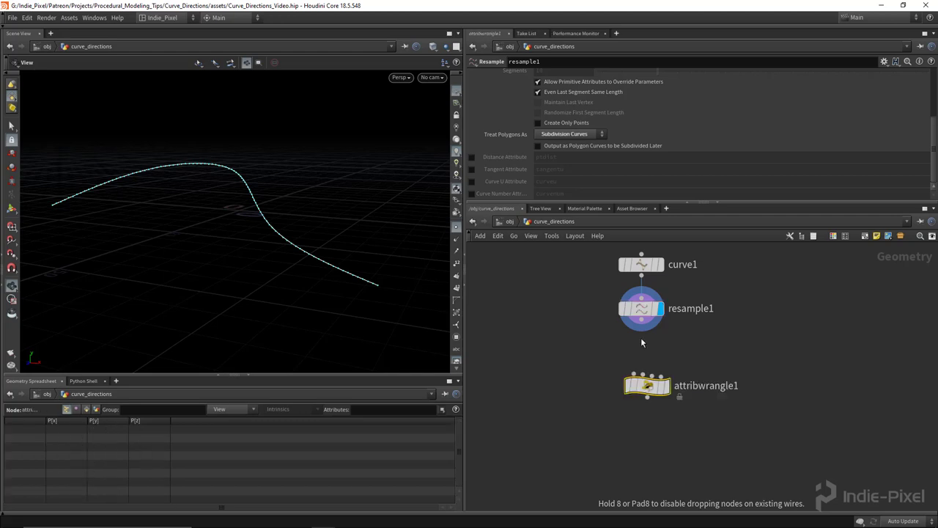
{"action": "left_click_drag", "start_coordinate": [652, 387], "coordinate": [647, 376]}
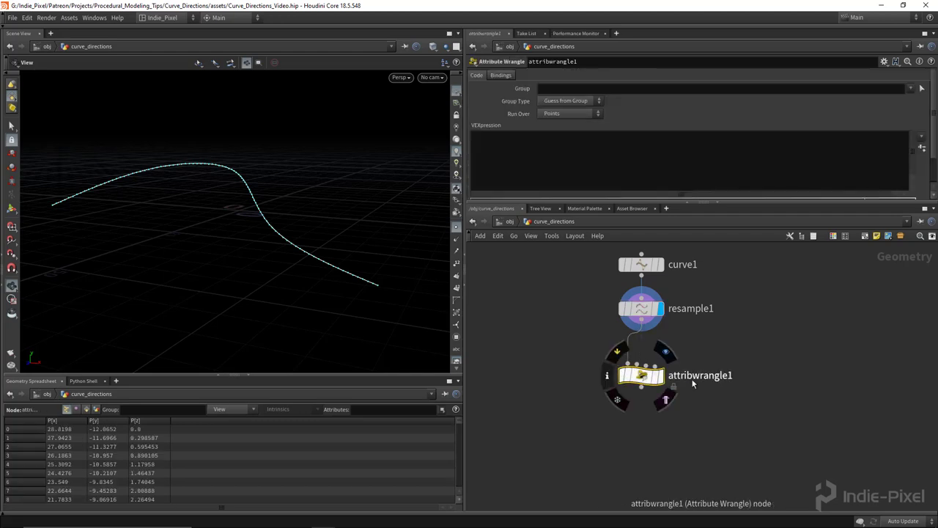
Rename the Attribute Wrangle node curve_dirs and display its result
{"action": "double_click", "coordinate": [691, 376]}
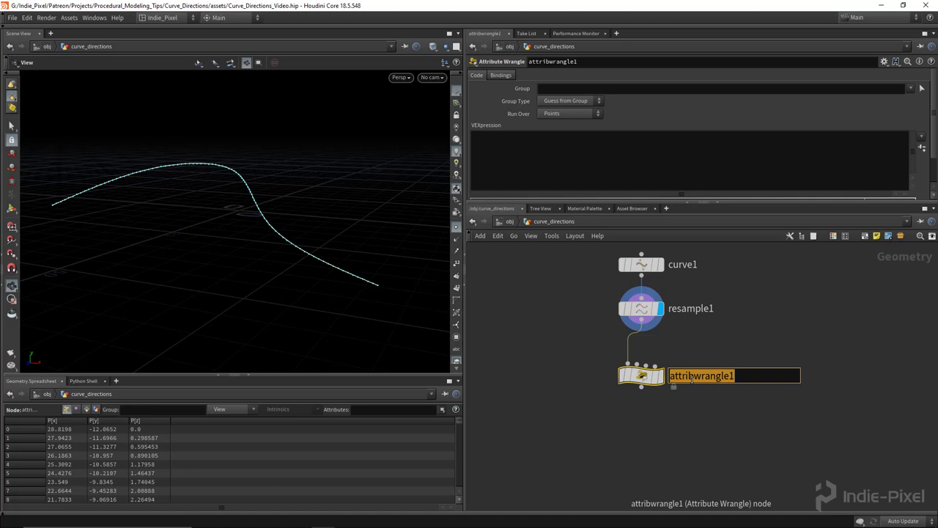
{"action": "type", "text": "curve_dirs"}
{"action": "key", "text": "Return"}
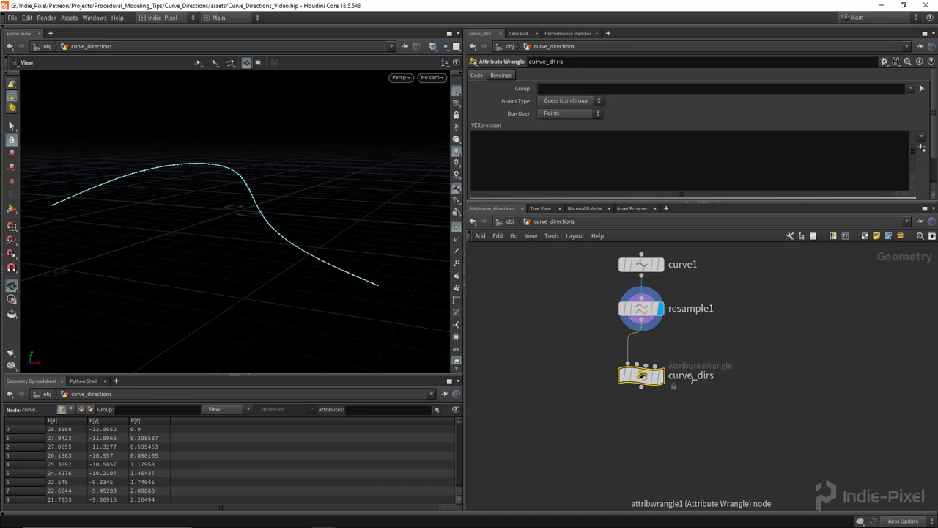
{"action": "left_click", "coordinate": [662, 376]}
{"action": "middle_click_drag", "start_coordinate": [663, 381], "coordinate": [665, 425]}
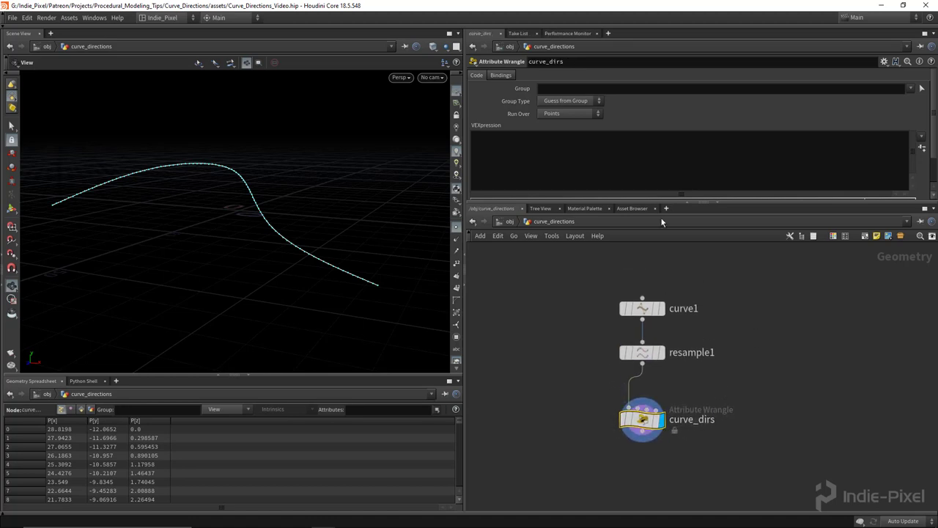
Enable the tangent attribute output on resample1 and name the attribute N
{"action": "left_click_drag", "start_coordinate": [725, 204], "coordinate": [725, 242]}
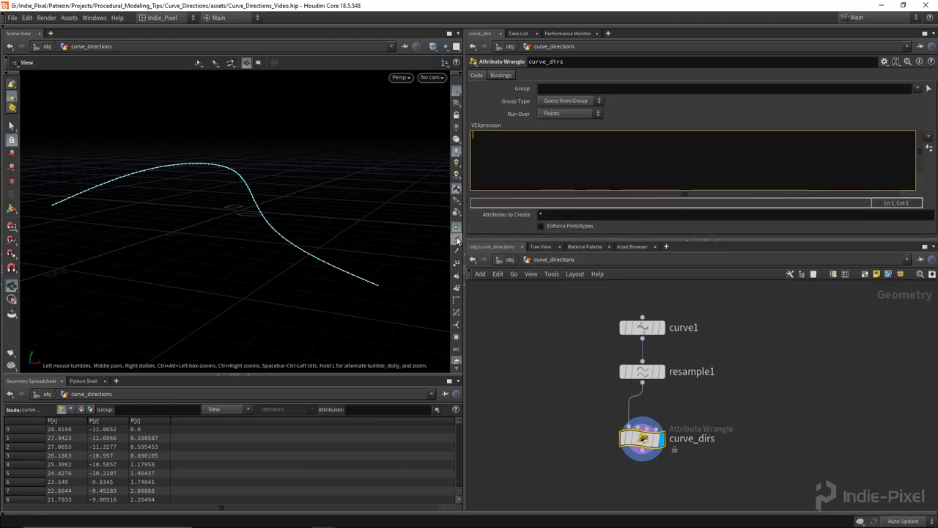
{"action": "left_click_drag", "start_coordinate": [376, 283], "coordinate": [379, 286]}
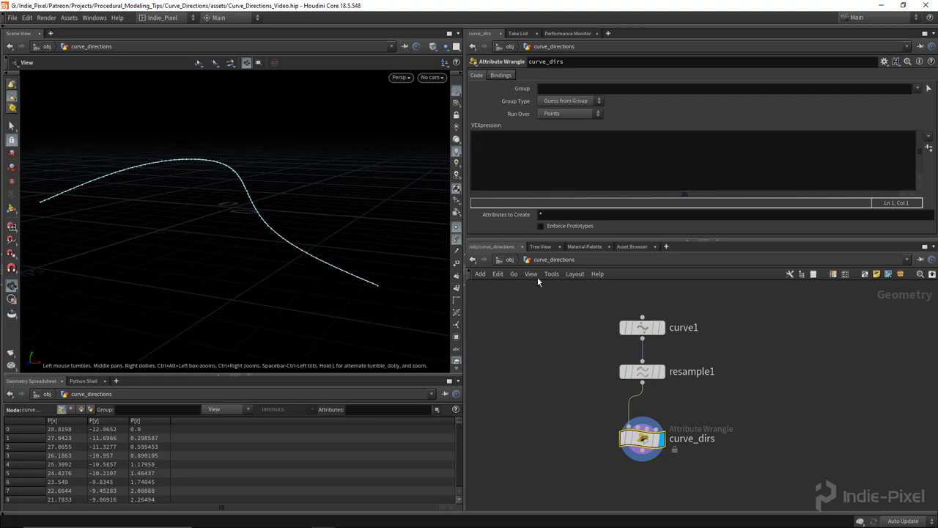
{"action": "left_click", "coordinate": [642, 372]}
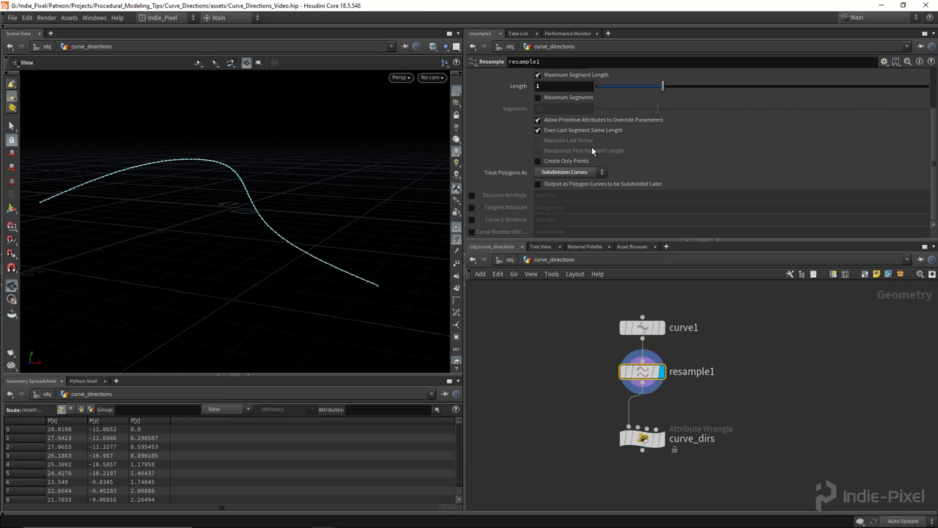
{"action": "left_click", "coordinate": [472, 209]}
{"action": "left_click", "coordinate": [593, 209]}
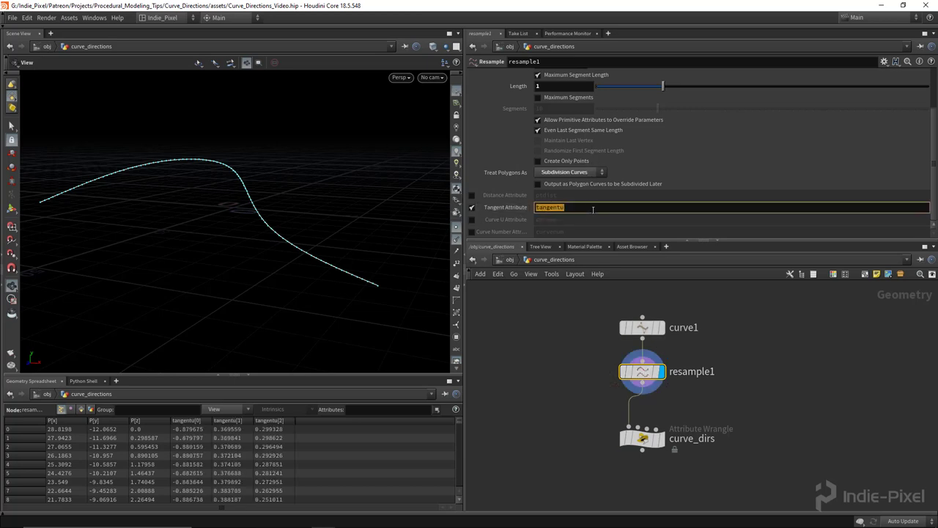
{"action": "type", "text": "N"}
{"action": "key", "text": "Return"}
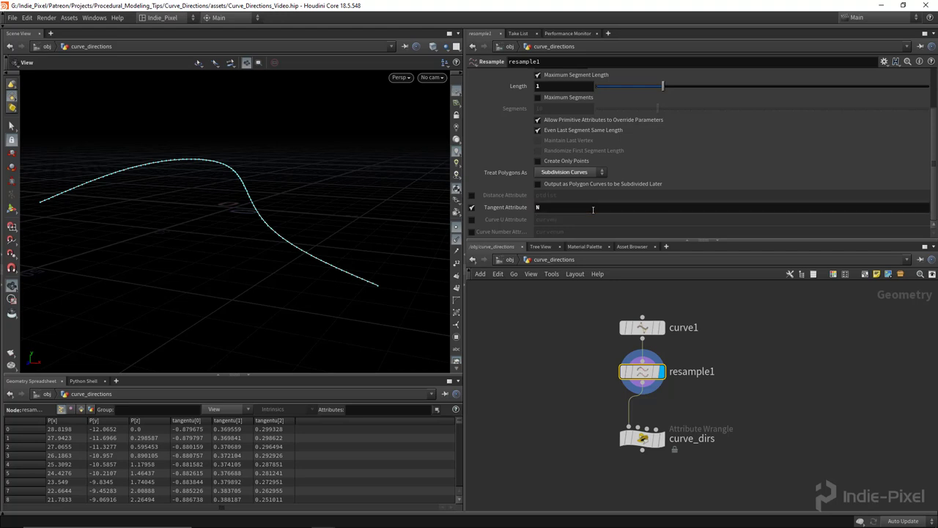
Increase the viewport's Scale Normal guide size to about 1.86 and inspect the normals along the curve
{"action": "left_click_drag", "start_coordinate": [400, 256], "coordinate": [296, 224]}
{"action": "key", "text": "d"}
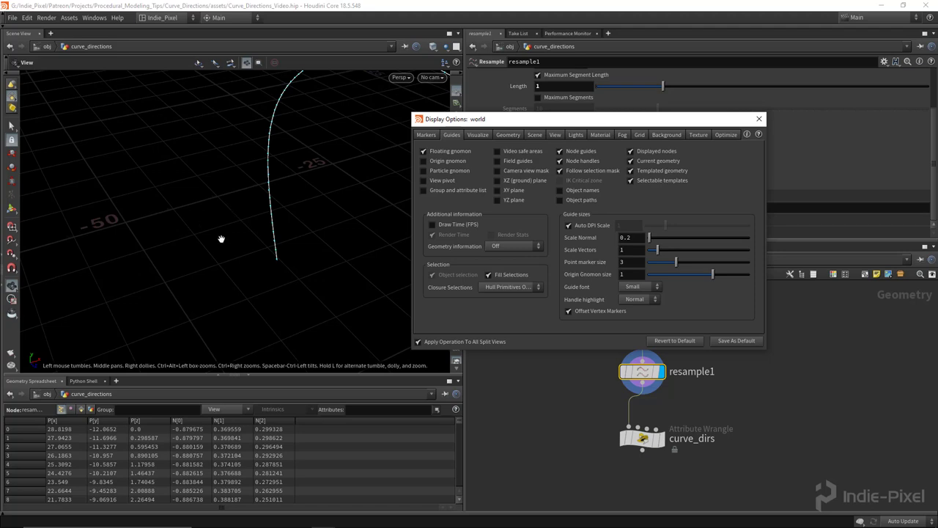
{"action": "left_click_drag", "start_coordinate": [664, 239], "coordinate": [659, 240]}
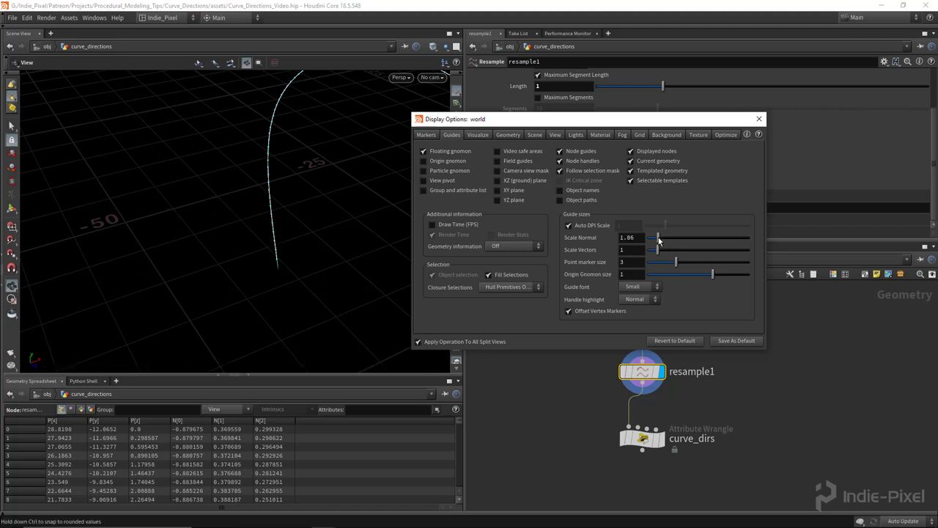
{"action": "left_click", "coordinate": [759, 119]}
{"action": "left_click_drag", "start_coordinate": [359, 220], "coordinate": [264, 184]}
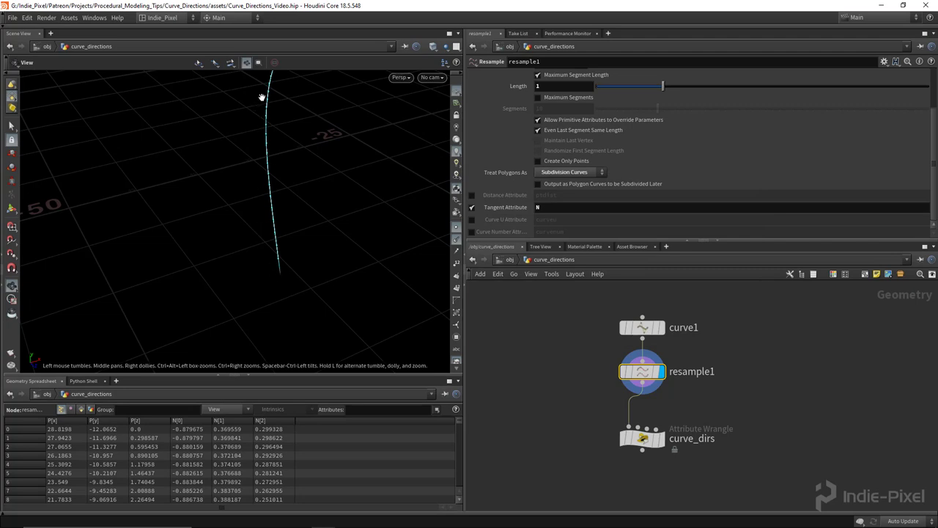
{"action": "left_click_drag", "start_coordinate": [272, 286], "coordinate": [126, 130]}
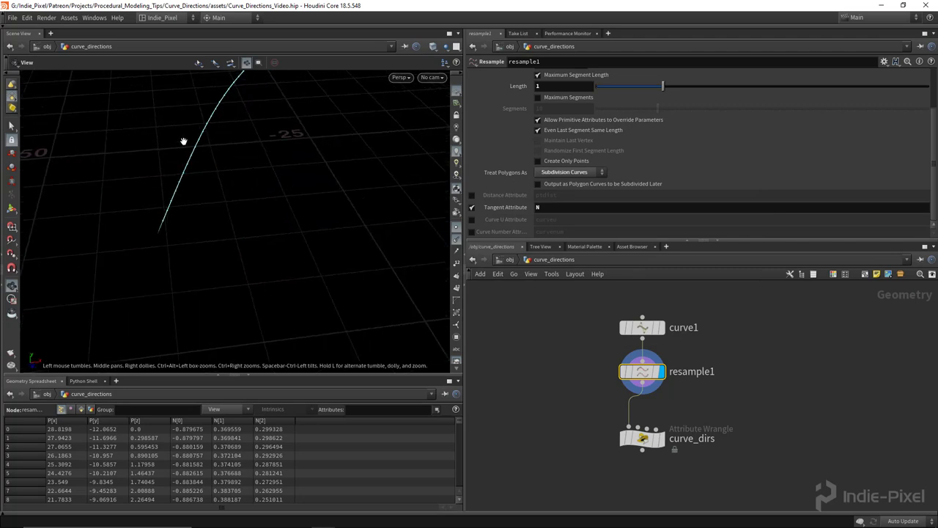
{"action": "left_click_drag", "start_coordinate": [168, 191], "coordinate": [172, 245]}
{"action": "left_click_drag", "start_coordinate": [232, 113], "coordinate": [178, 220]}
{"action": "left_click_drag", "start_coordinate": [308, 251], "coordinate": [282, 220]}
Display curve_dirs and start its VEX code with the line vector flatnrm = @N;
{"action": "left_click", "coordinate": [645, 438]}
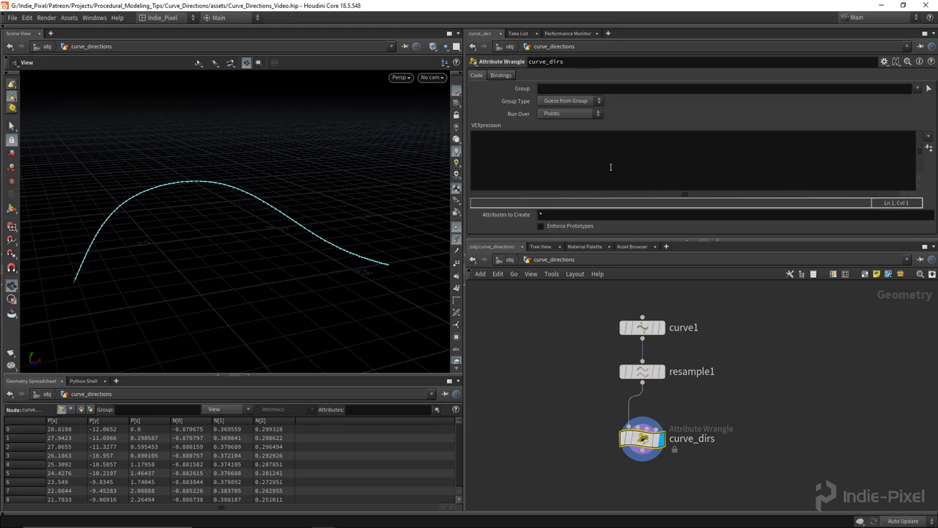
{"action": "left_click", "coordinate": [646, 159]}
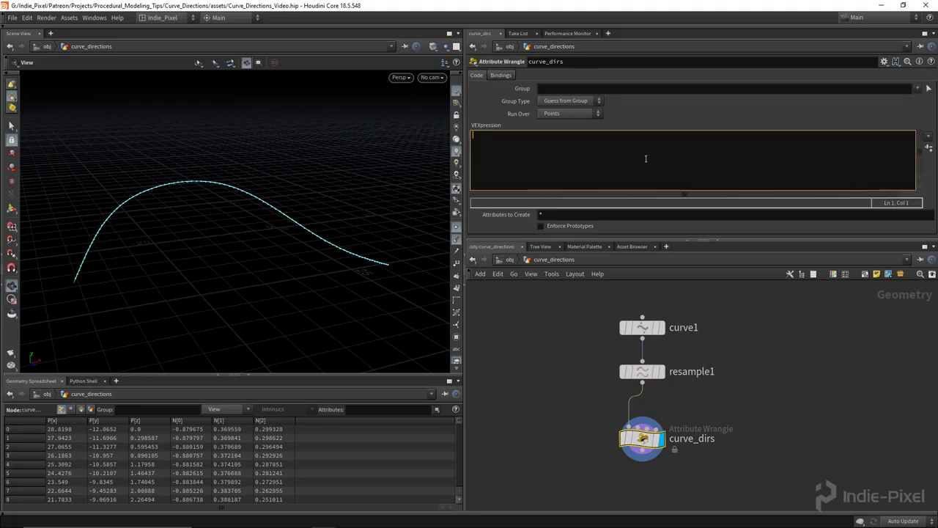
{"action": "left_click_drag", "start_coordinate": [294, 224], "coordinate": [334, 238]}
{"action": "left_click", "coordinate": [588, 155]}
{"action": "type", "text": "vector "}
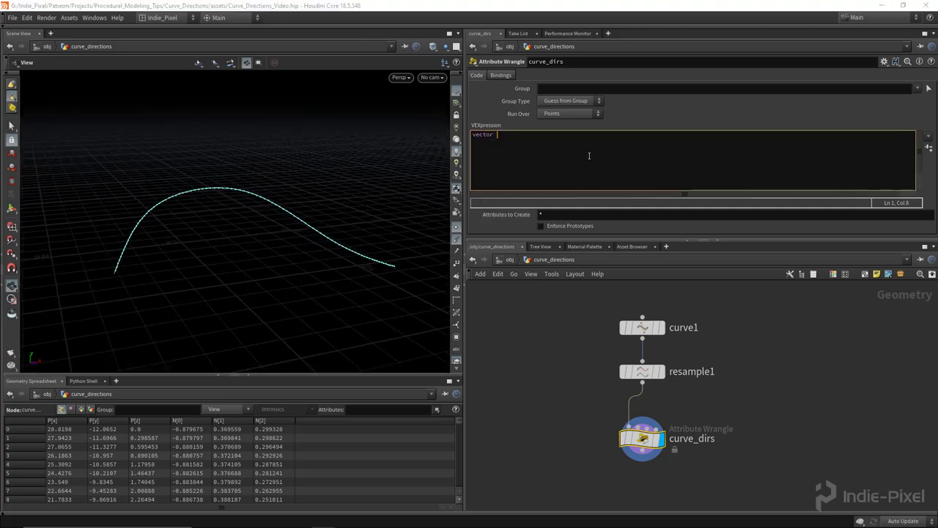
{"action": "type", "text": "flat"}
{"action": "type", "text": "nrm = @N;"}
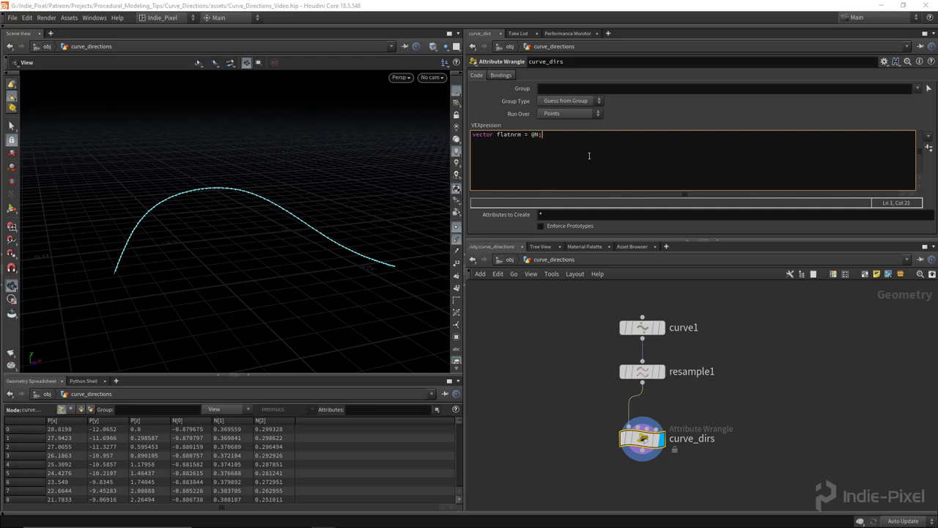
Add a second VEX line, flatnrm.y = 0;, to flatten the vector in the curve_dirs wrangle
{"action": "left_click_drag", "start_coordinate": [349, 245], "coordinate": [245, 176]}
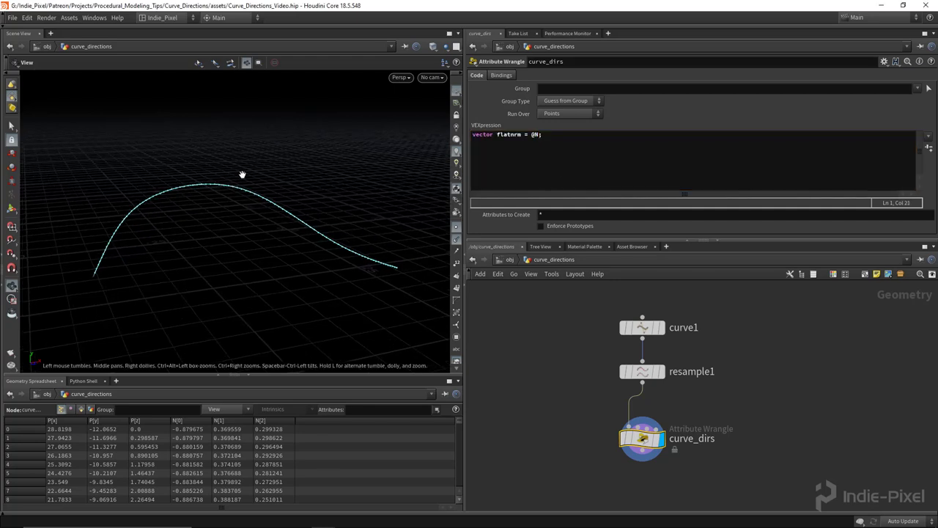
{"action": "left_click", "coordinate": [583, 142]}
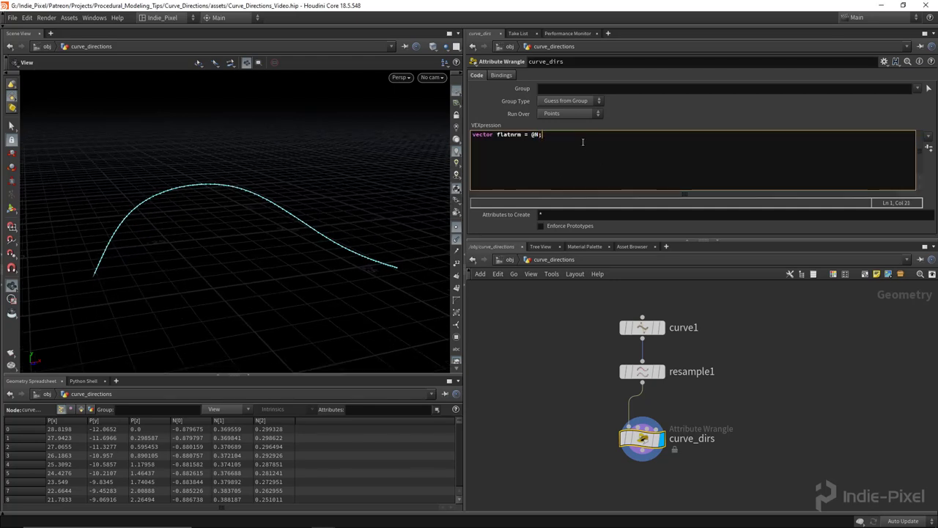
{"action": "key", "text": "Return"}
{"action": "type", "text": "flatnrm.y = 0;"}
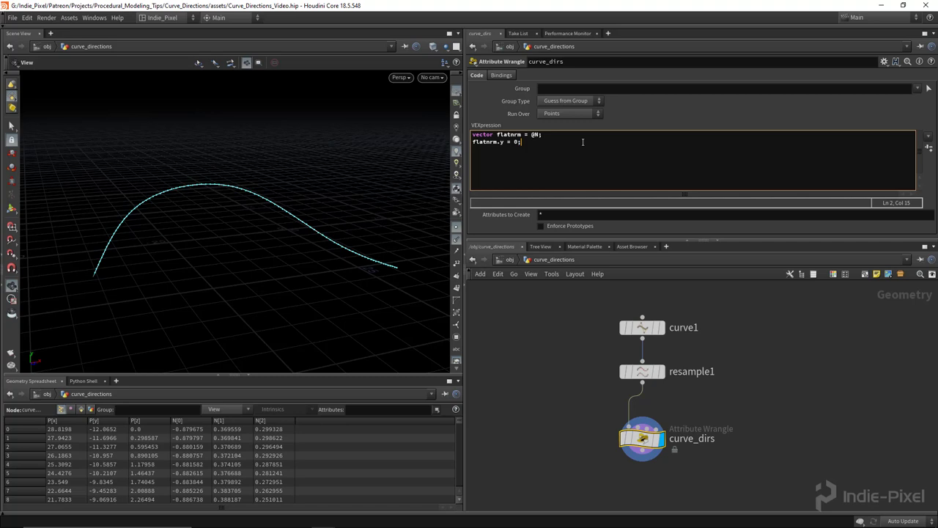
{"action": "left_click_drag", "start_coordinate": [726, 240], "coordinate": [726, 192]}
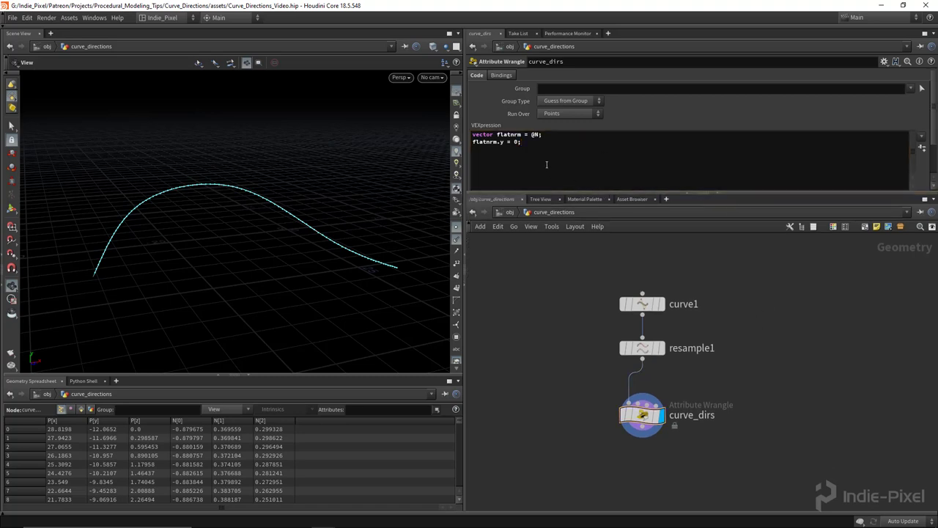
{"action": "left_click", "coordinate": [525, 146]}
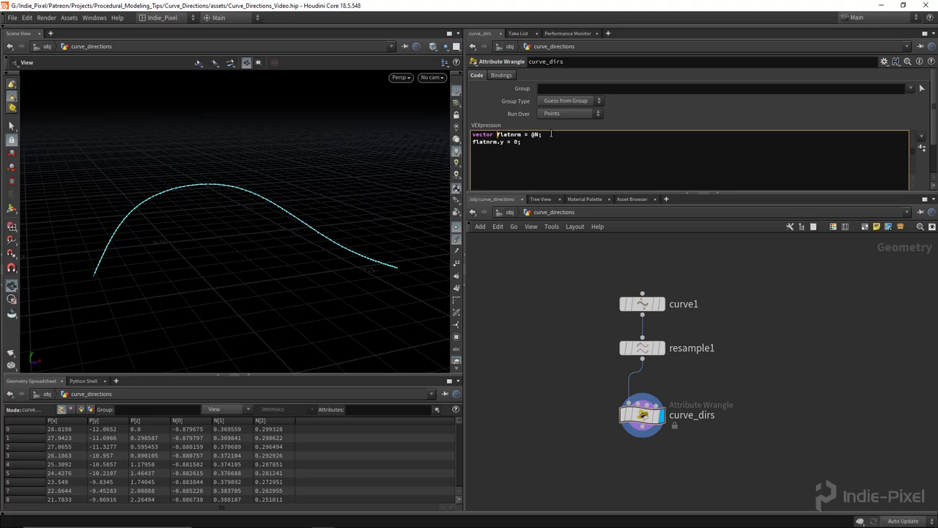
{"action": "left_click_drag", "start_coordinate": [552, 134], "coordinate": [472, 134]}
{"action": "left_click", "coordinate": [522, 141]}
{"action": "key", "text": "BackSpace"}
{"action": "key", "text": "BackSpace"}
{"action": "key", "text": "BackSpace"}
{"action": "key", "text": "BackSpace"}
{"action": "key", "text": "BackSpace"}
{"action": "key", "text": "BackSpace"}
{"action": "type", "text": "@N; "}
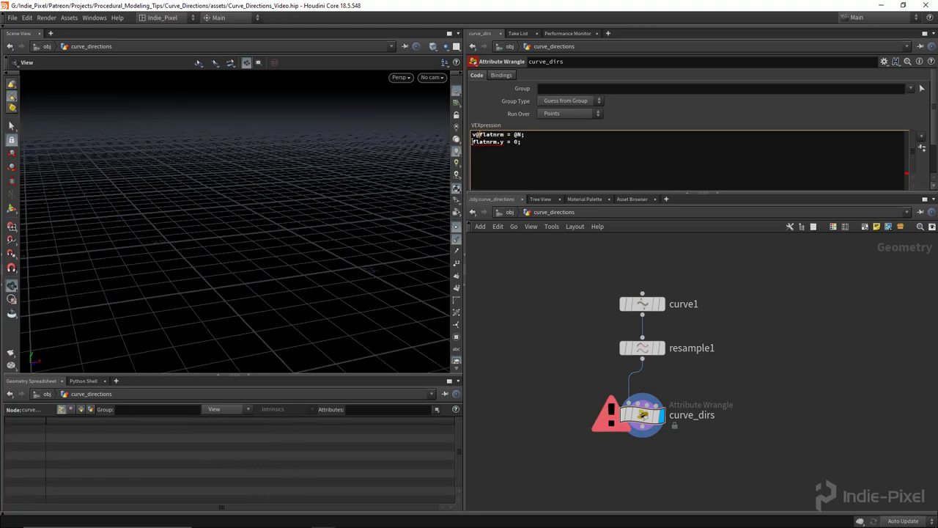
{"action": "type", "text": "@"}
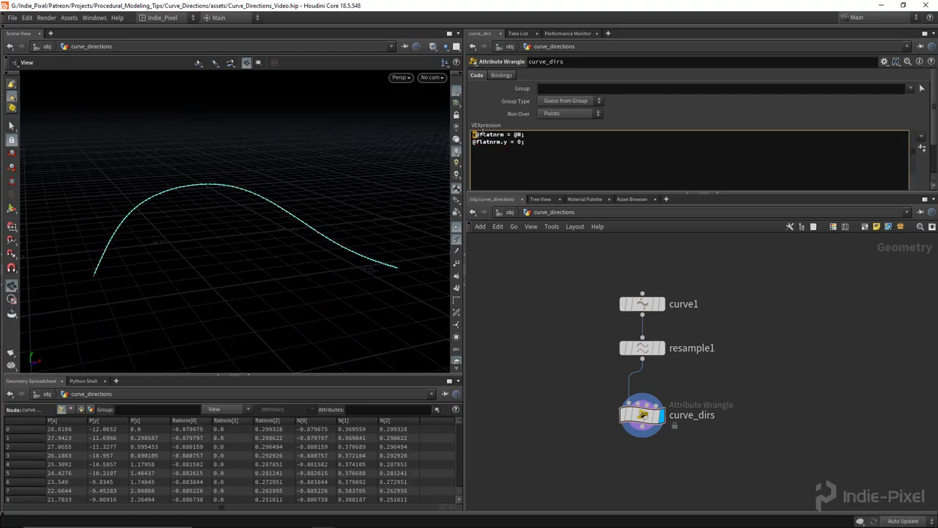
{"action": "left_click", "coordinate": [474, 135]}
{"action": "type", "text": "v"}
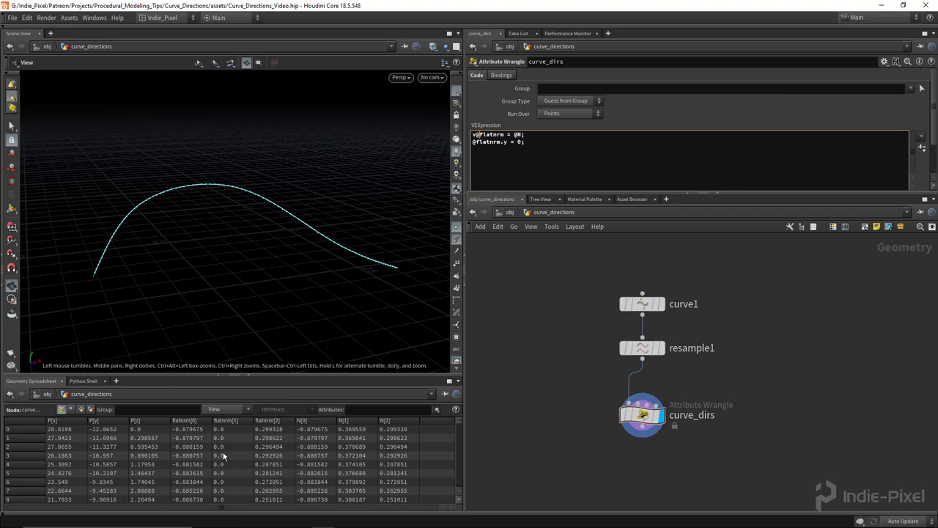
{"action": "left_click_drag", "start_coordinate": [265, 375], "coordinate": [264, 293]}
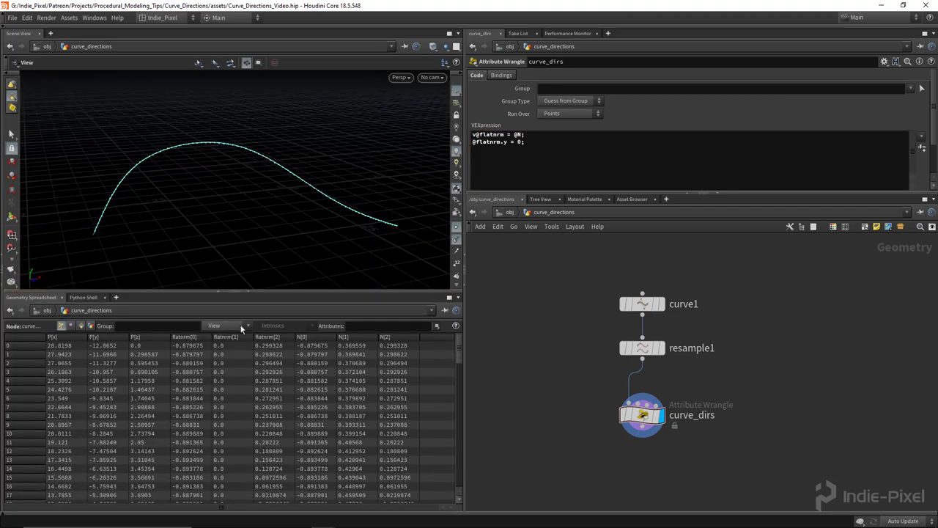
{"action": "left_click_drag", "start_coordinate": [261, 292], "coordinate": [261, 338]}
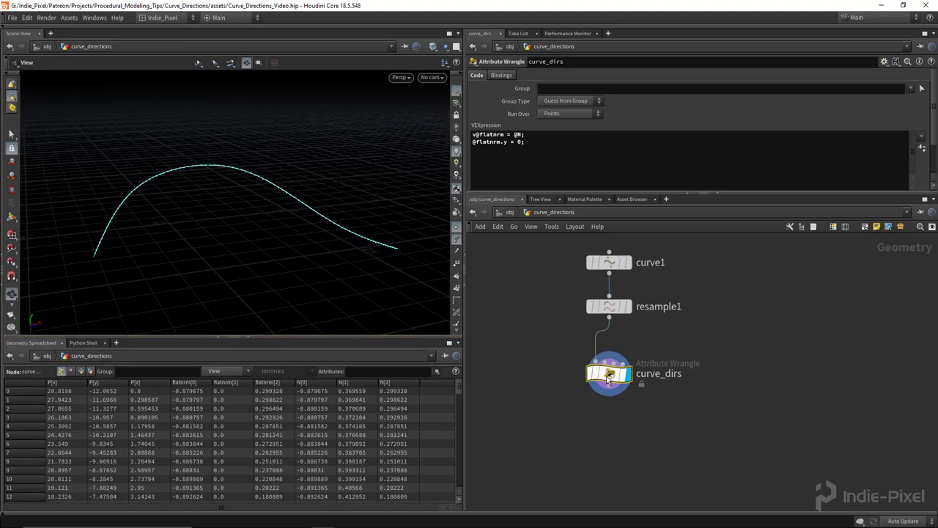
Add a Visualize node fed by curve_dirs, place it below that node and display it
{"action": "mouse_move", "coordinate": [615, 378]}
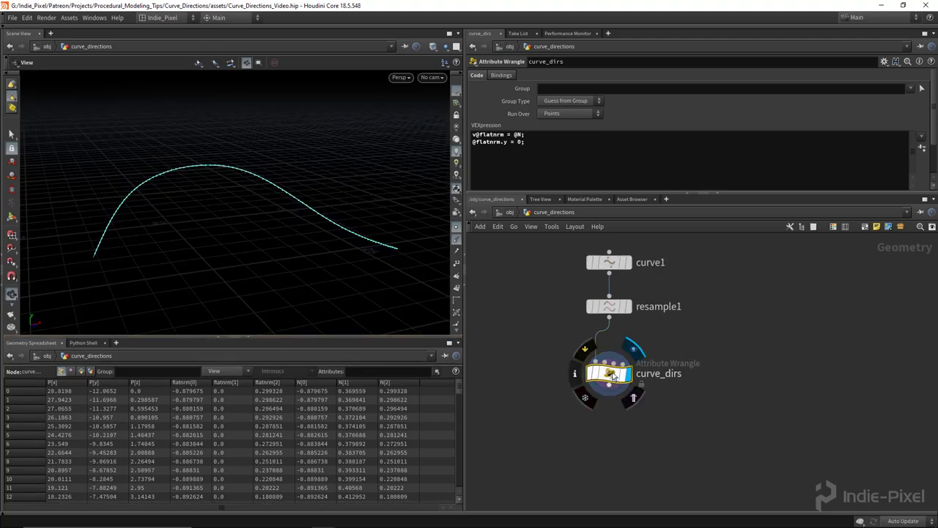
{"action": "left_click", "coordinate": [634, 348]}
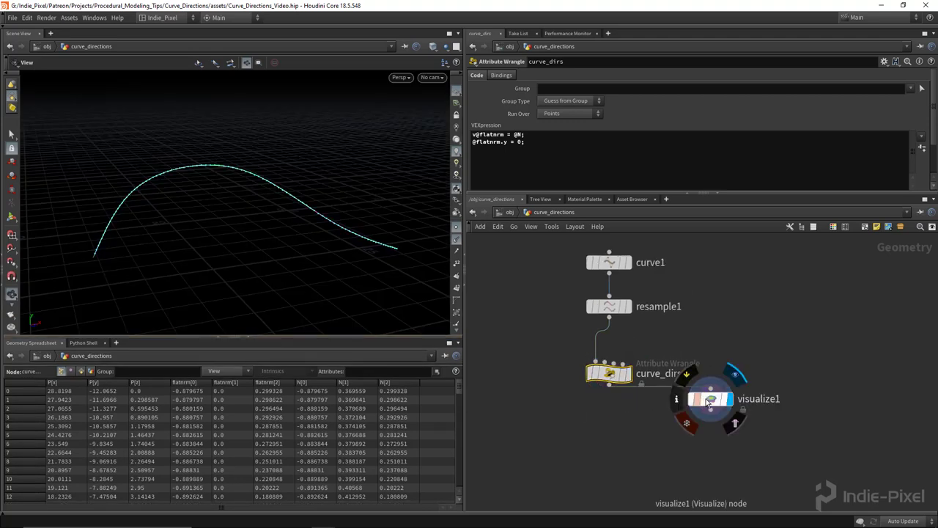
{"action": "left_click", "coordinate": [717, 429]}
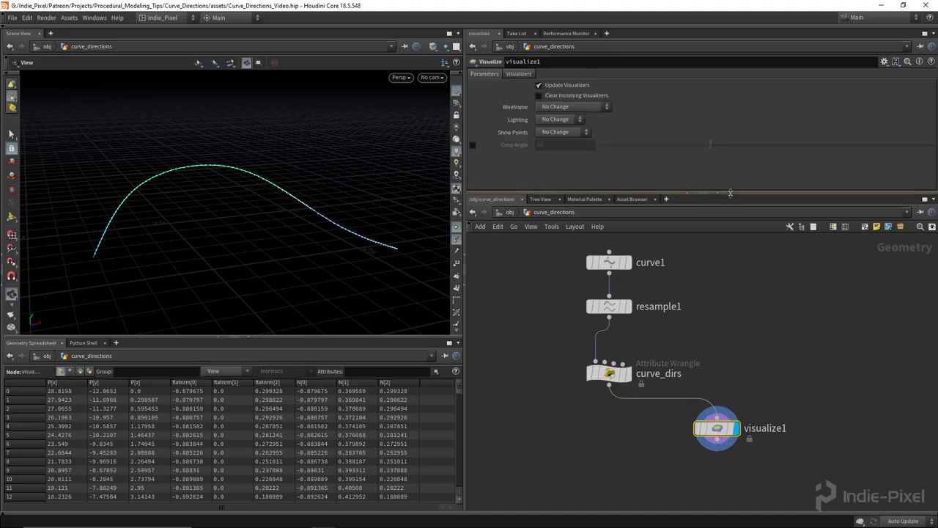
Set the Color 1 visualizer's attribute to flatnrm and its class to Point on the visualize1 node
{"action": "left_click_drag", "start_coordinate": [726, 194], "coordinate": [726, 222]}
{"action": "scroll", "coordinate": [644, 119], "scroll_direction": "down", "scroll_amount": 2}
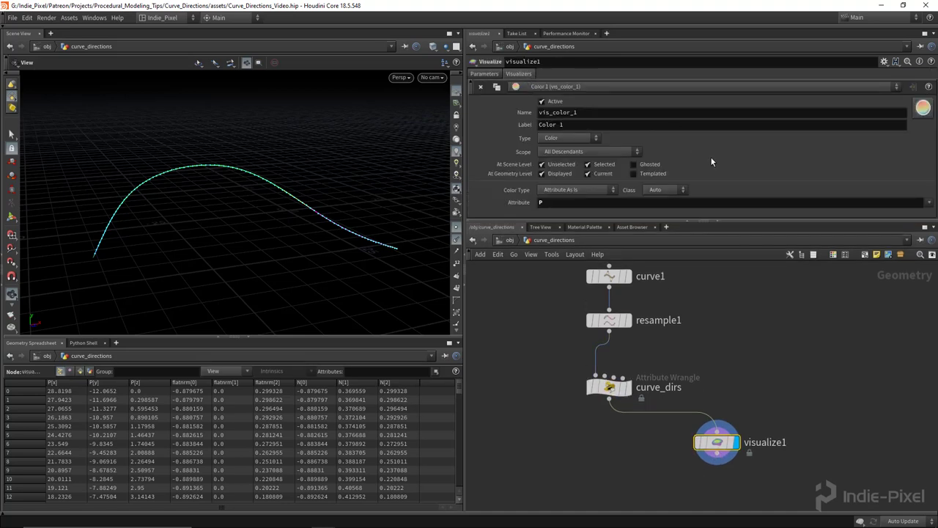
{"action": "left_click", "coordinate": [586, 201]}
{"action": "type", "text": "flatr"}
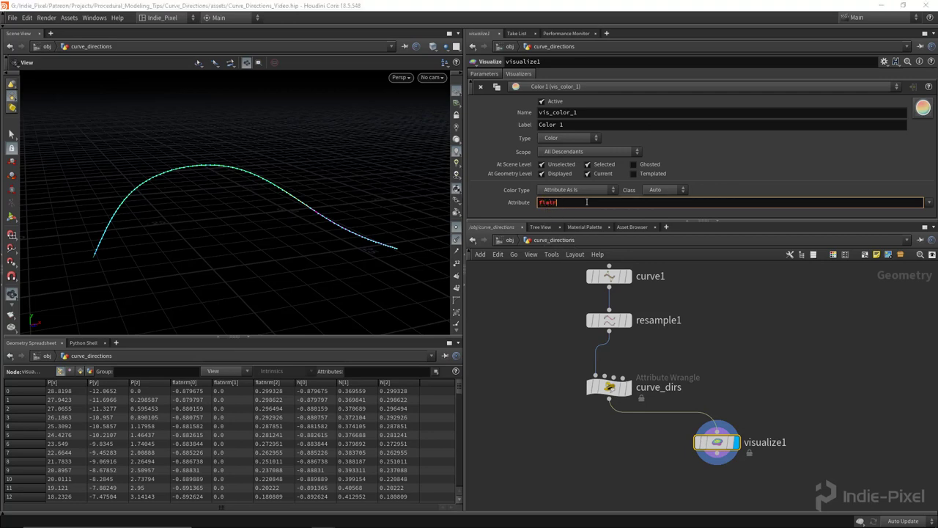
{"action": "key", "text": "Return"}
{"action": "left_click", "coordinate": [682, 190]}
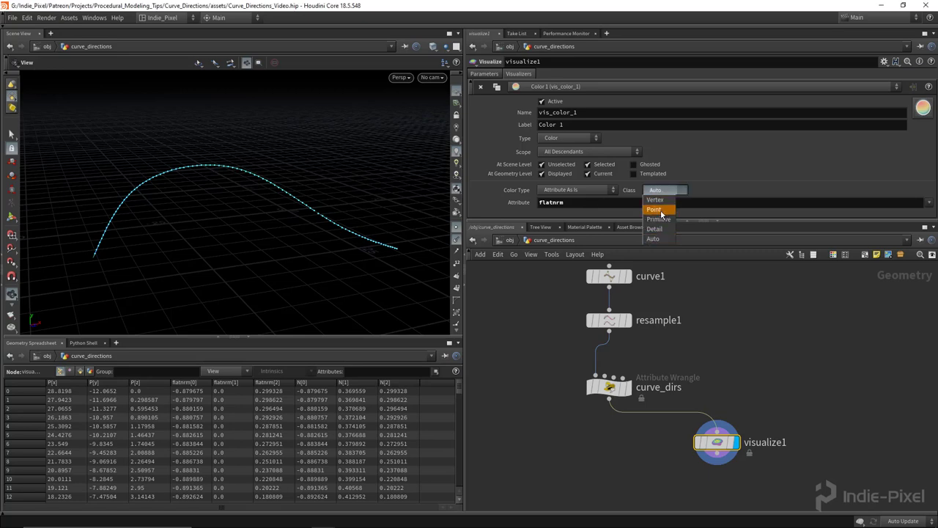
{"action": "left_click", "coordinate": [661, 211]}
Change the flatnrm visualizer's type to Marker with the Vector style and inspect the vectors along the curve
{"action": "left_click", "coordinate": [577, 137]}
{"action": "left_click", "coordinate": [575, 151]}
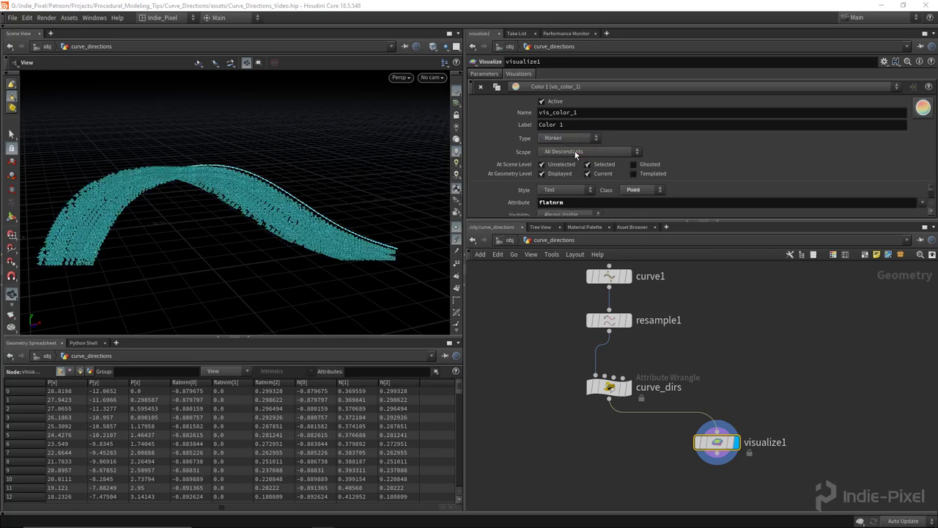
{"action": "left_click", "coordinate": [567, 139]}
{"action": "left_click", "coordinate": [565, 147]}
{"action": "left_click", "coordinate": [562, 190]}
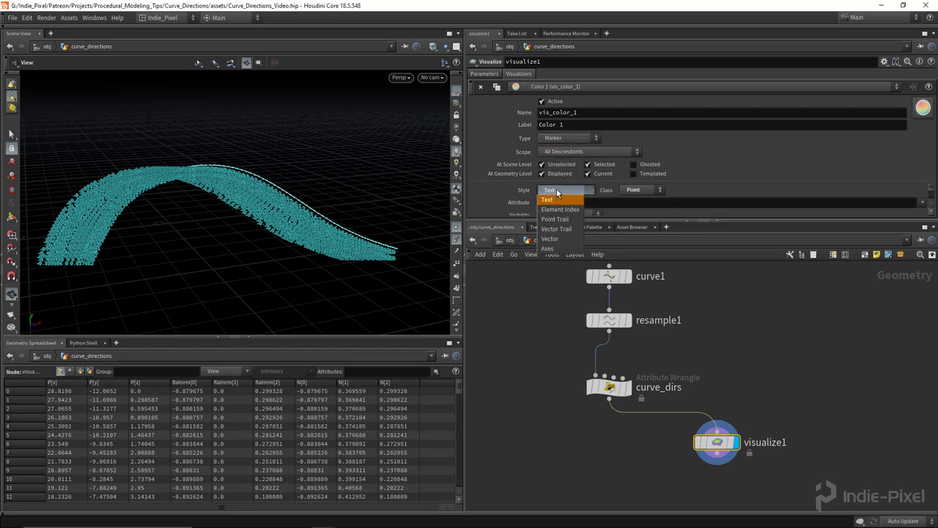
{"action": "left_click", "coordinate": [557, 247]}
{"action": "left_click_drag", "start_coordinate": [277, 236], "coordinate": [355, 230]}
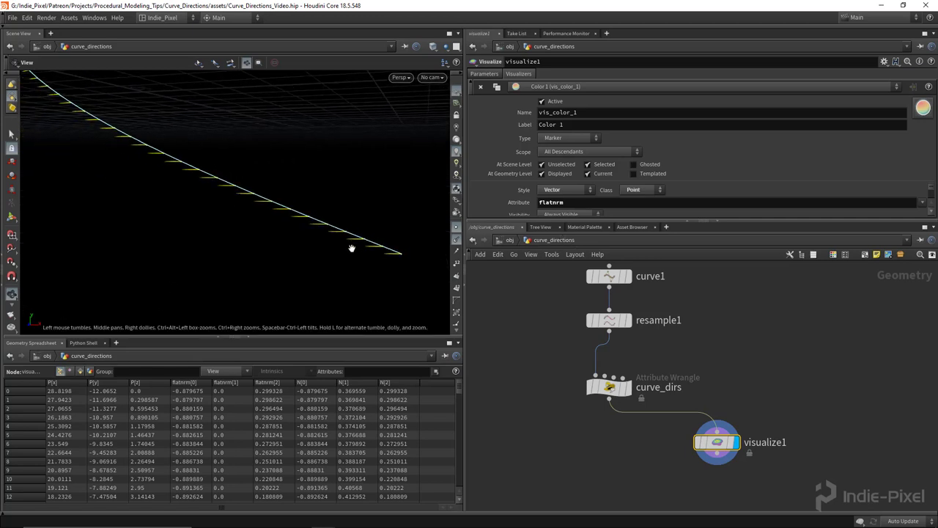
{"action": "left_click_drag", "start_coordinate": [167, 159], "coordinate": [316, 220]}
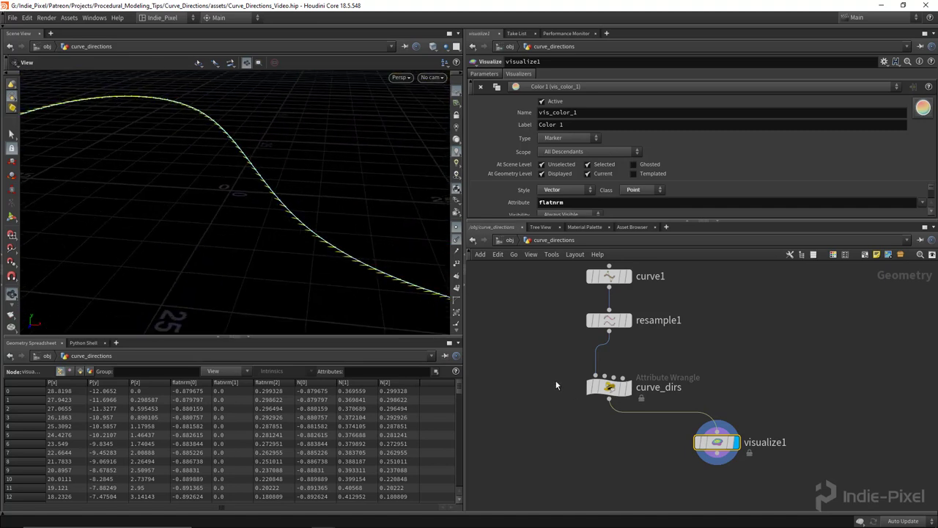
Add a third VEX line, flatnrm = normalize(flatnrm);, to the curve_dirs wrangle
{"action": "left_click", "coordinate": [604, 387]}
{"action": "left_click", "coordinate": [569, 143]}
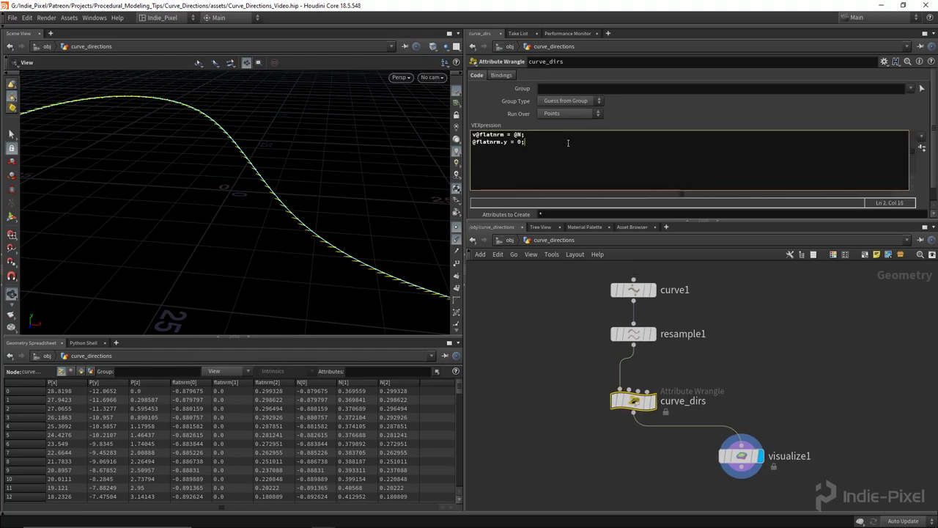
{"action": "key", "text": "Return"}
{"action": "type", "text": "flatnrm"}
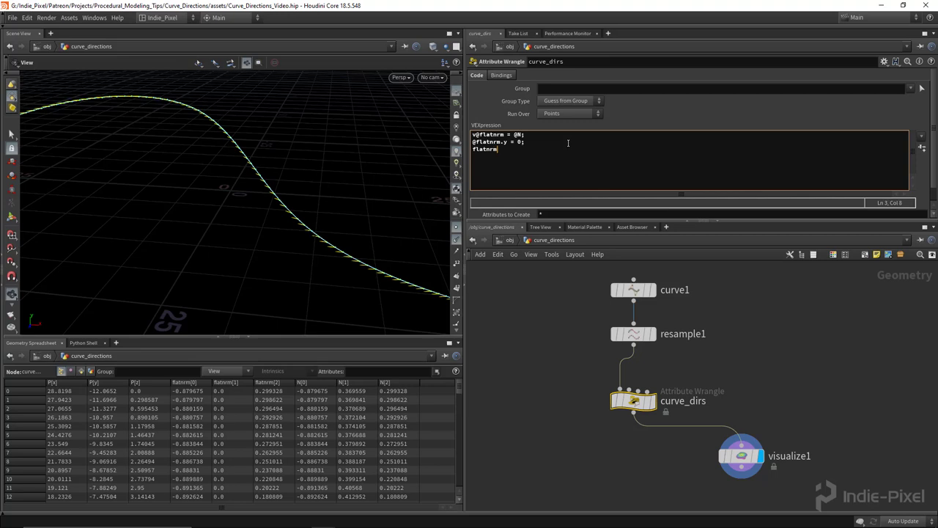
{"action": "type", "text": " = normalize(flatnrm)"}
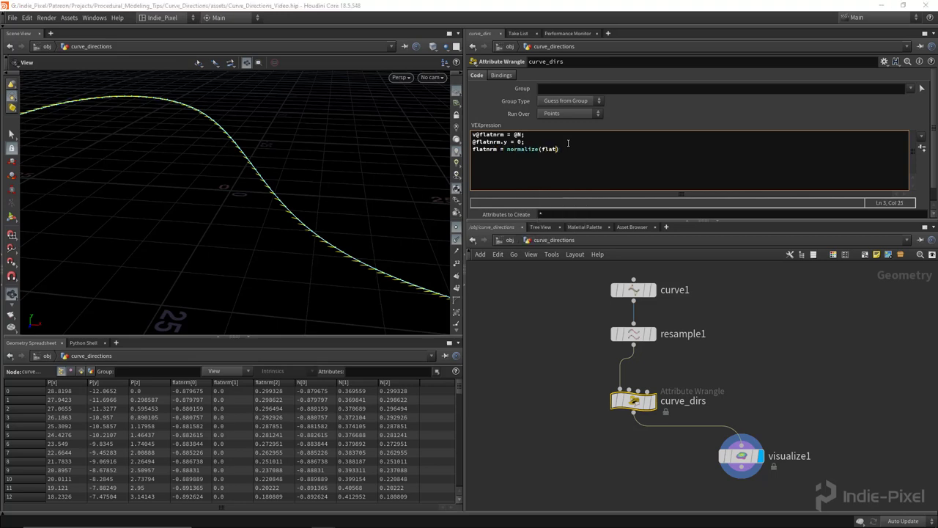
{"action": "type", "text": ";"}
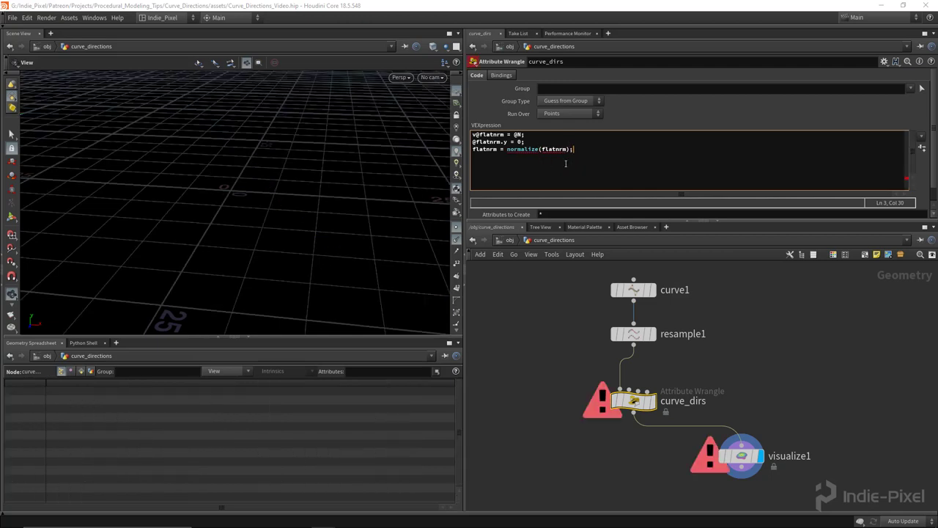
{"action": "left_click", "coordinate": [542, 150]}
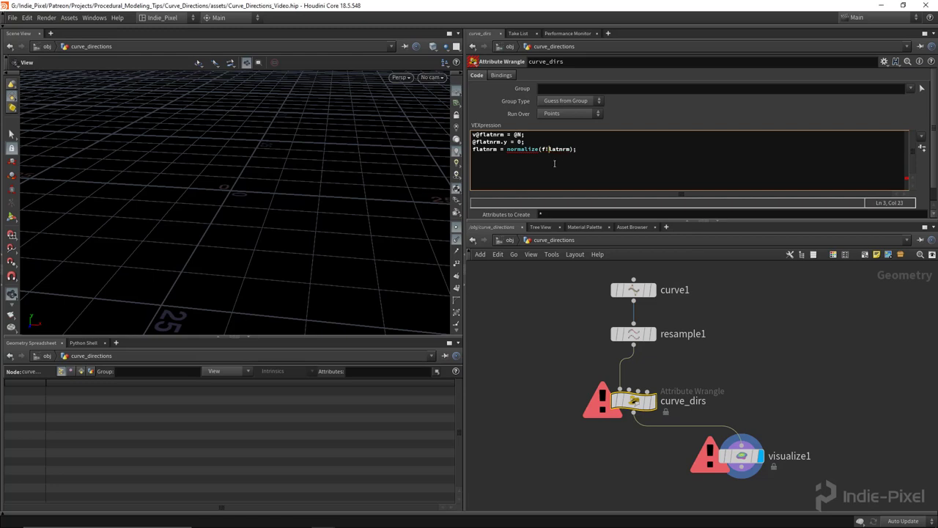
{"action": "type", "text": "@"}
{"action": "key", "text": "Left"}
{"action": "key", "text": "Left"}
{"action": "key", "text": "Left"}
{"action": "key", "text": "Left"}
{"action": "key", "text": "Left"}
{"action": "key", "text": "Left"}
{"action": "key", "text": "Left"}
{"action": "key", "text": "Left"}
{"action": "key", "text": "Left"}
{"action": "type", "text": "@"}
{"action": "left_click_drag", "start_coordinate": [362, 260], "coordinate": [308, 254]}
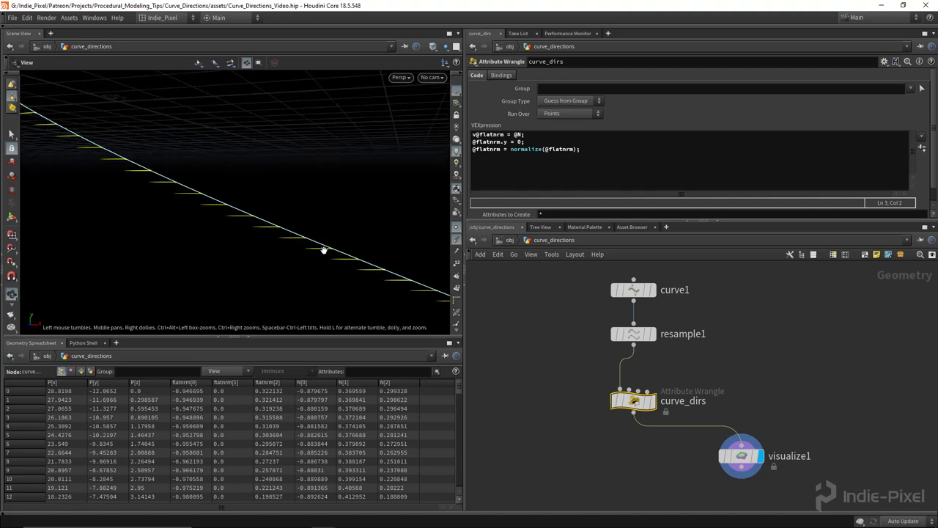
{"action": "left_click_drag", "start_coordinate": [282, 246], "coordinate": [348, 214]}
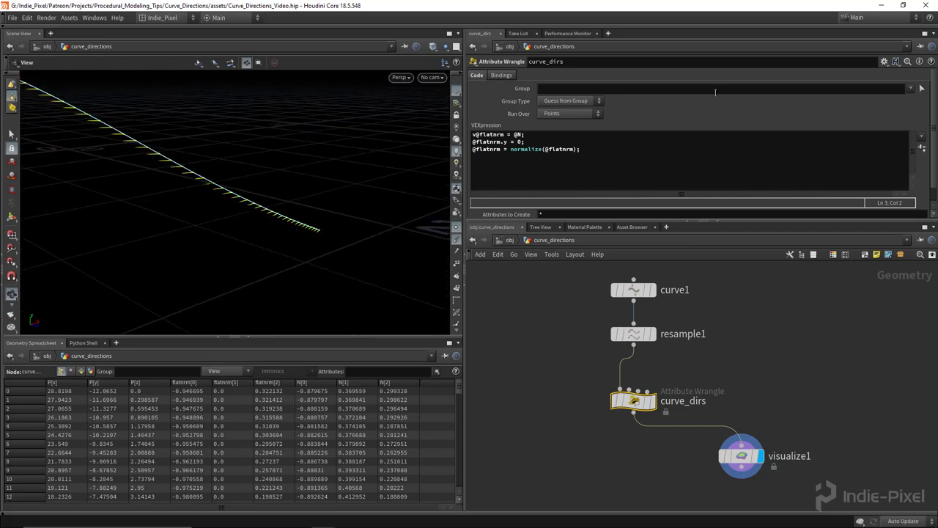
Start a right vector attribute in the curve_dirs code, after a blank line, with v@right = cross({0,1,0})
{"action": "left_click", "coordinate": [601, 157]}
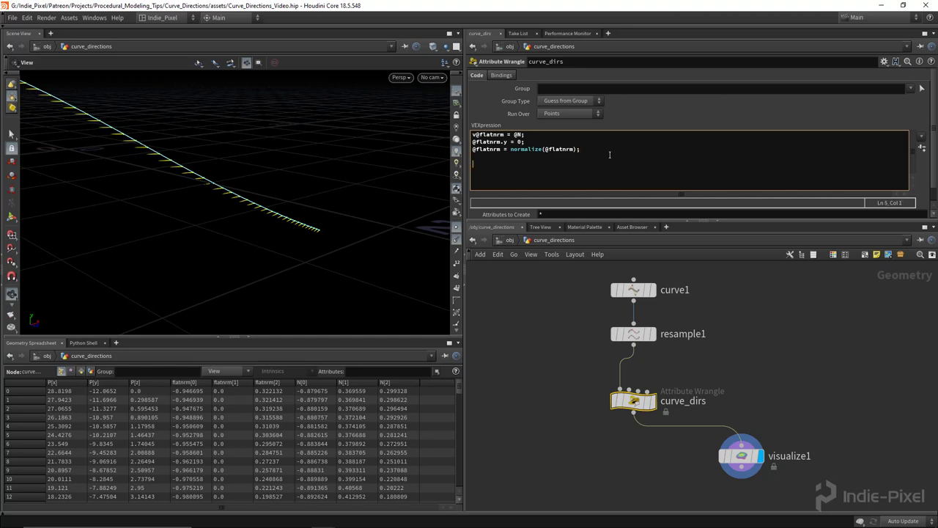
{"action": "left_click_drag", "start_coordinate": [200, 174], "coordinate": [209, 268]}
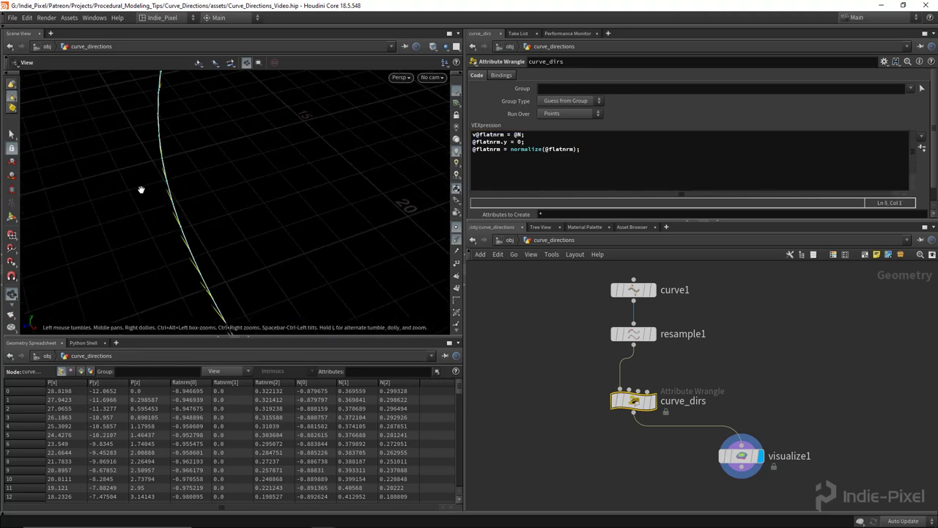
{"action": "left_click_drag", "start_coordinate": [124, 94], "coordinate": [207, 169]}
{"action": "left_click", "coordinate": [533, 167]}
{"action": "type", "text": "v@right ="}
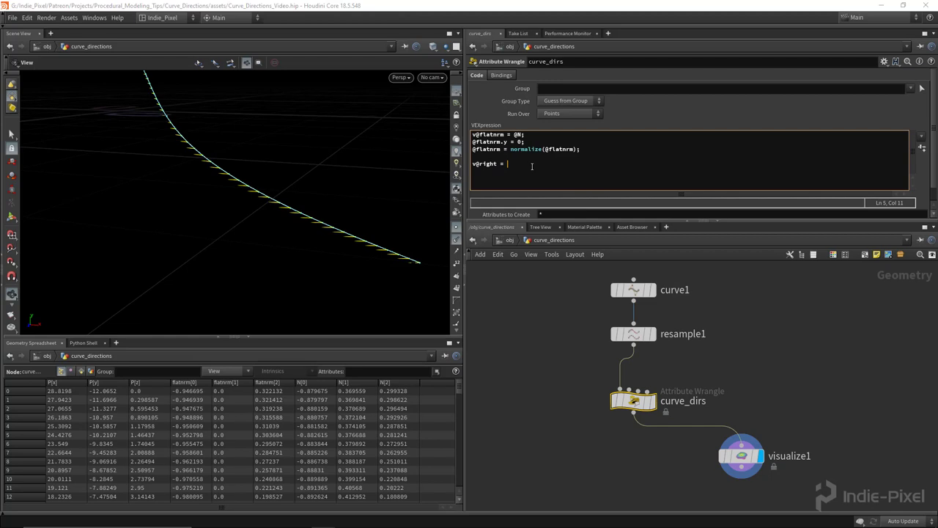
{"action": "type", "text": "cross()"}
{"action": "type", "text": "0,1,0})"}
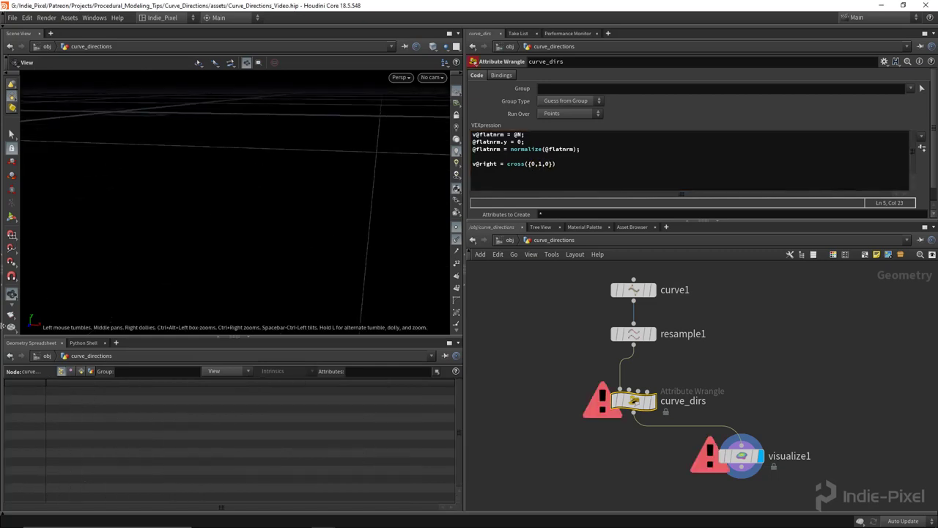
{"action": "left_click_drag", "start_coordinate": [371, 237], "coordinate": [110, 212]}
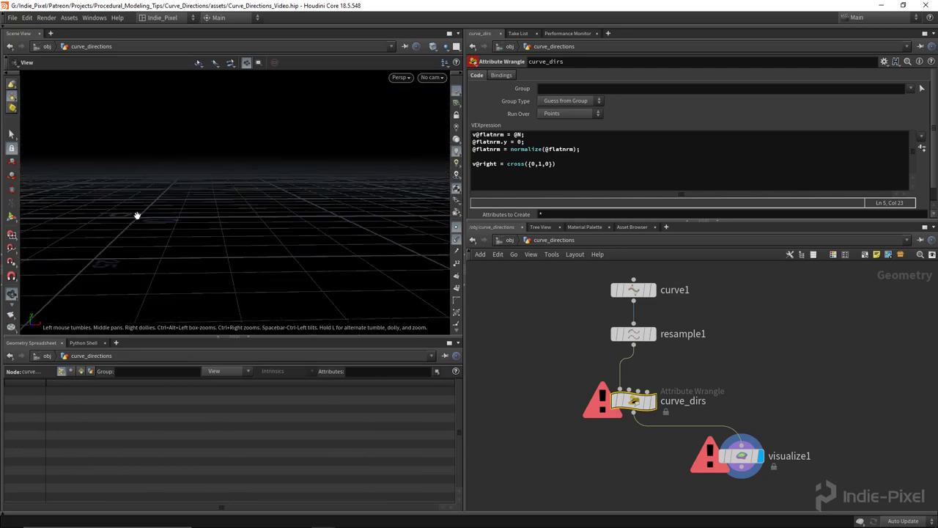
{"action": "left_click", "coordinate": [555, 164]}
{"action": "type", "text": ")"}
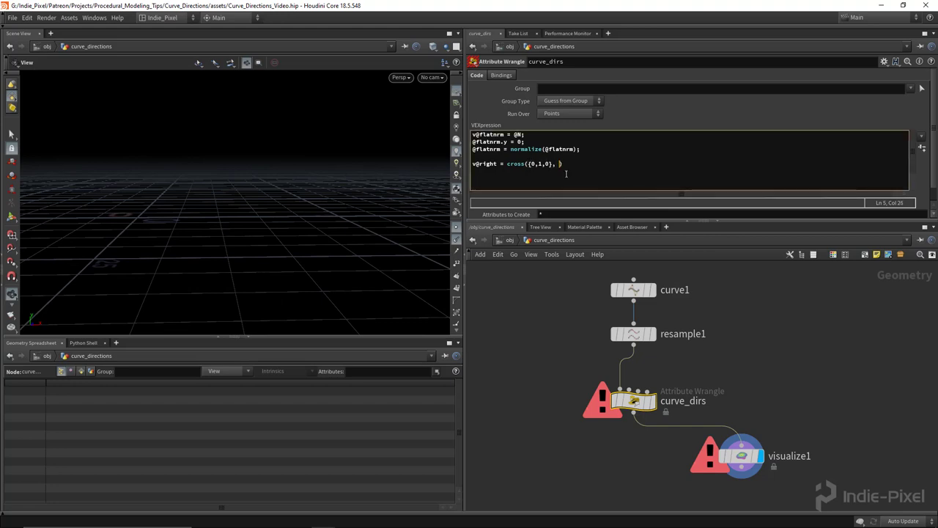
{"action": "type", "text": "flatnrm"}
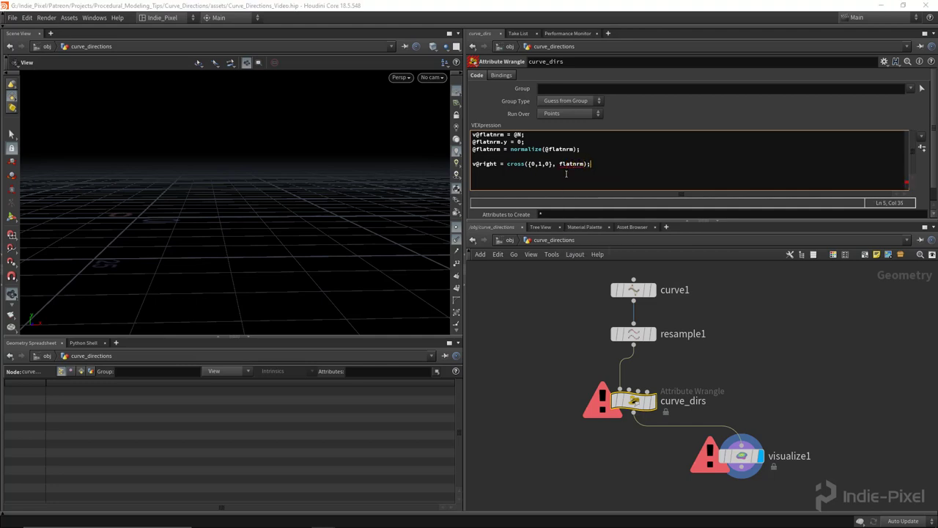
{"action": "left_click", "coordinate": [562, 164]}
{"action": "type", "text": "@"}
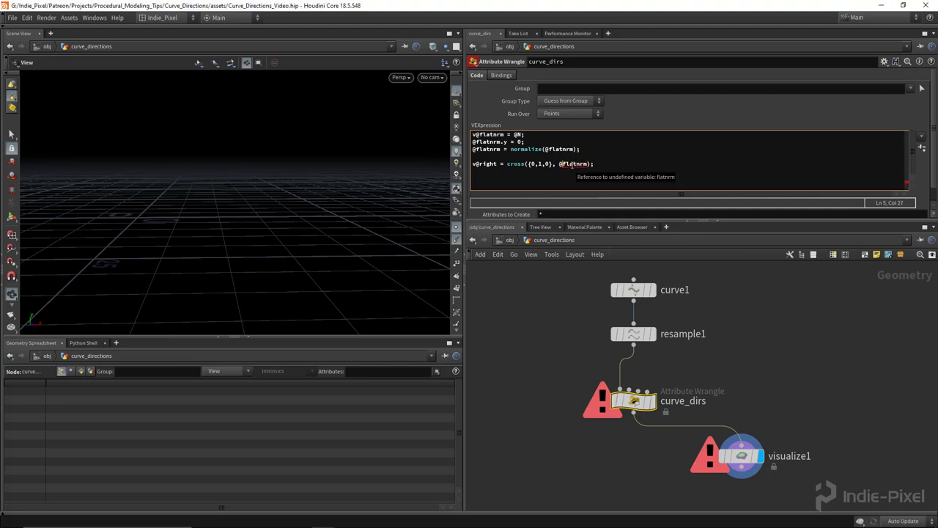
{"action": "left_click_drag", "start_coordinate": [291, 272], "coordinate": [314, 248]}
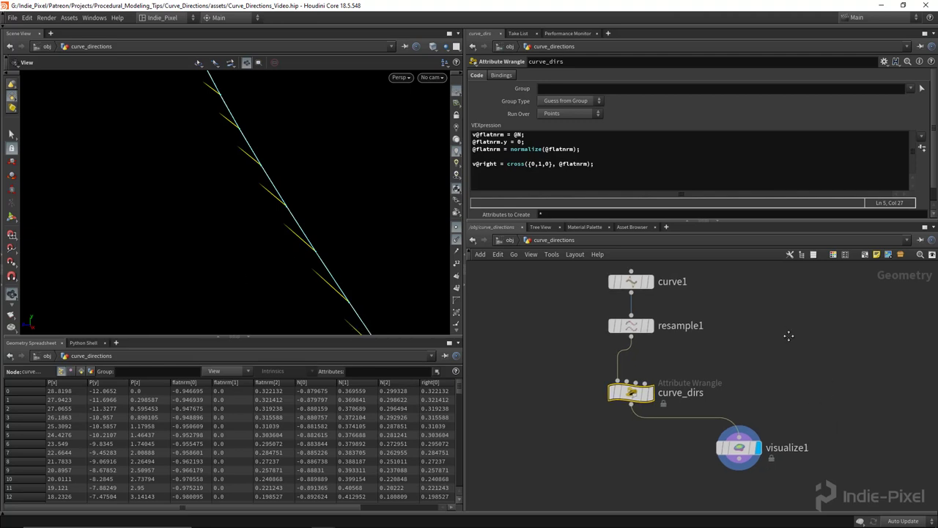
Duplicate the flatnrm vector visualizer on visualize1 and show the settings of the copy, Color 2
{"action": "middle_click_drag", "start_coordinate": [790, 335], "coordinate": [757, 250]}
{"action": "left_click", "coordinate": [708, 370]}
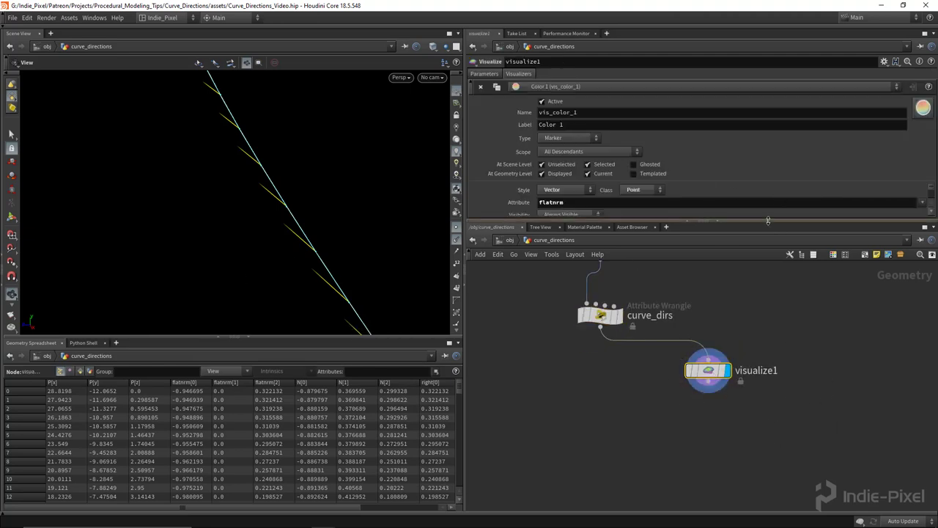
{"action": "left_click_drag", "start_coordinate": [706, 221], "coordinate": [711, 239]}
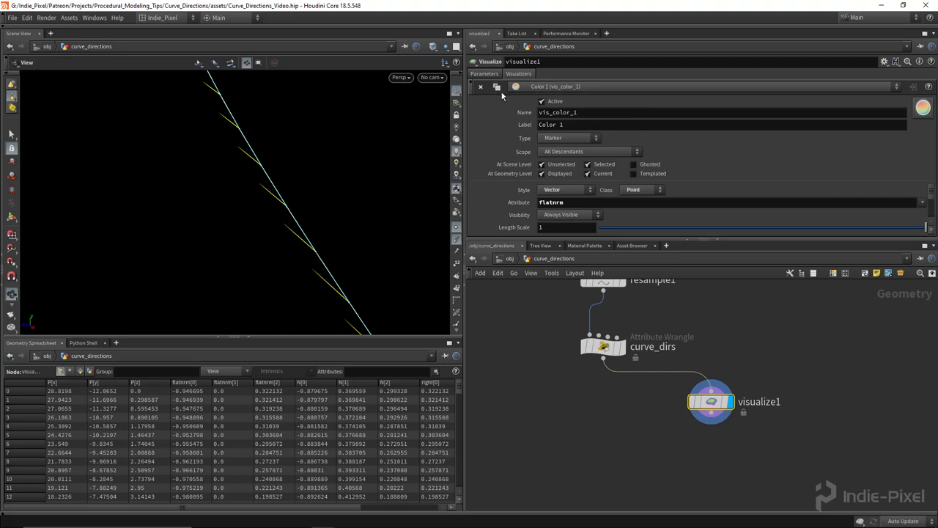
{"action": "left_click", "coordinate": [548, 89]}
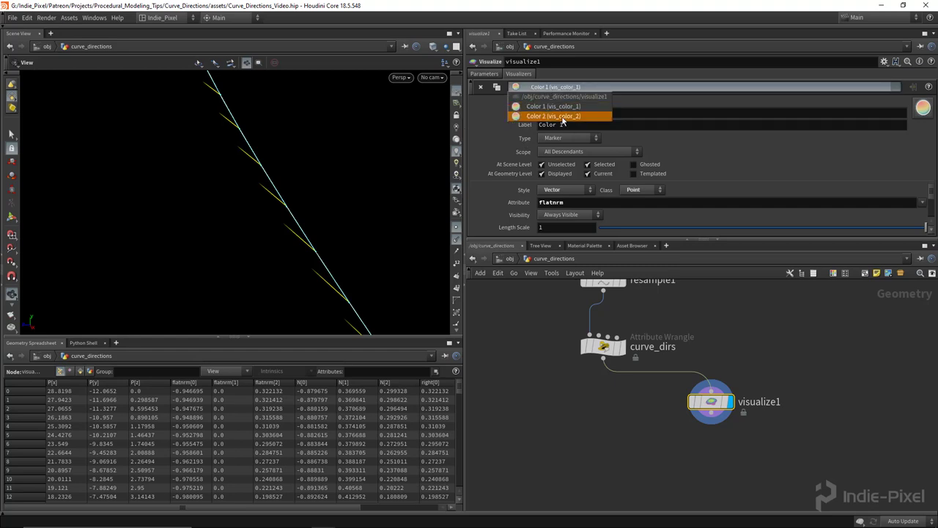
{"action": "left_click", "coordinate": [563, 117]}
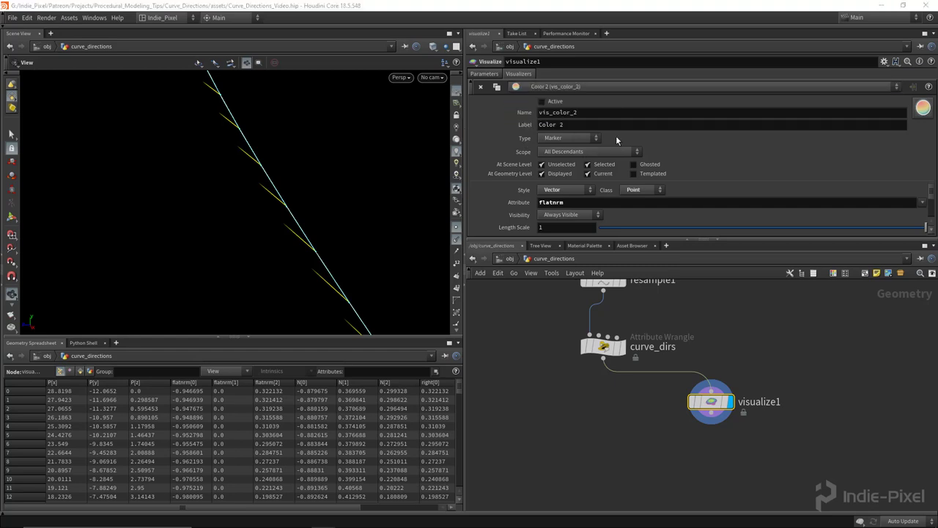
Set the Color 2 visualizer's attribute to right, activate it and inspect both vectors along the curve
{"action": "double_click", "coordinate": [593, 202]}
{"action": "type", "text": "right"}
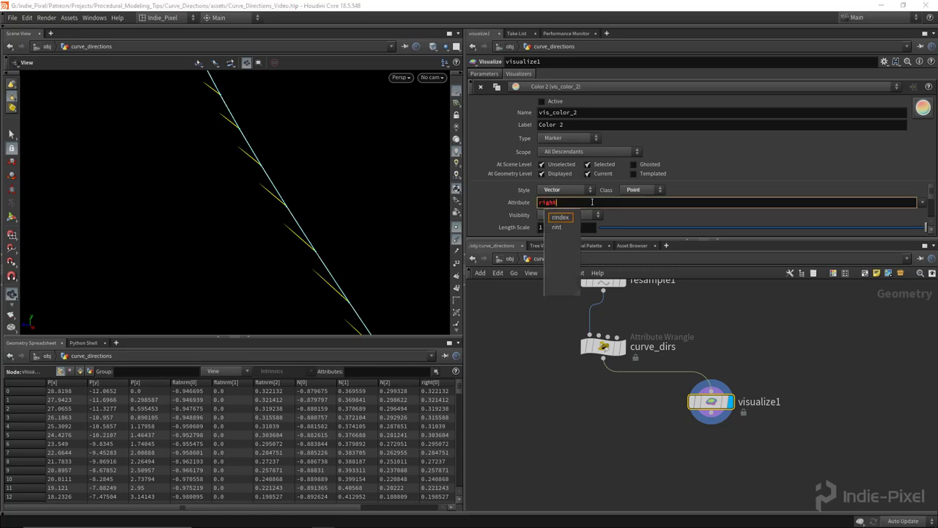
{"action": "key", "text": "Return"}
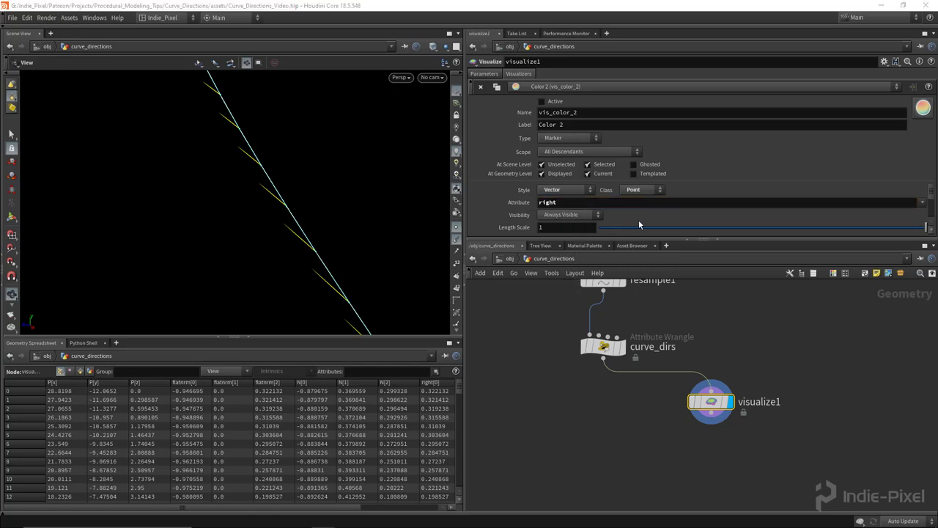
{"action": "left_click", "coordinate": [542, 103]}
{"action": "left_click_drag", "start_coordinate": [252, 285], "coordinate": [250, 198]}
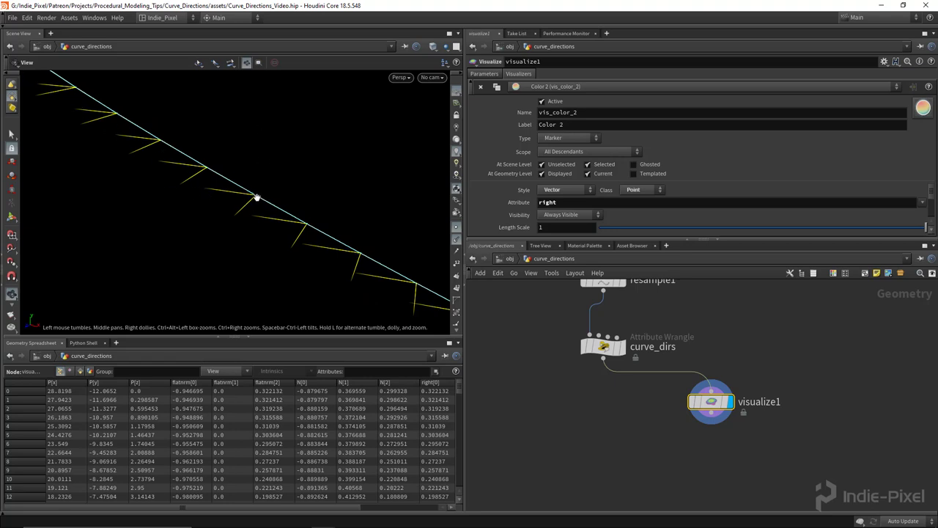
{"action": "left_click_drag", "start_coordinate": [258, 198], "coordinate": [317, 157]}
{"action": "left_click", "coordinate": [602, 343]}
{"action": "left_click_drag", "start_coordinate": [223, 109], "coordinate": [279, 183]}
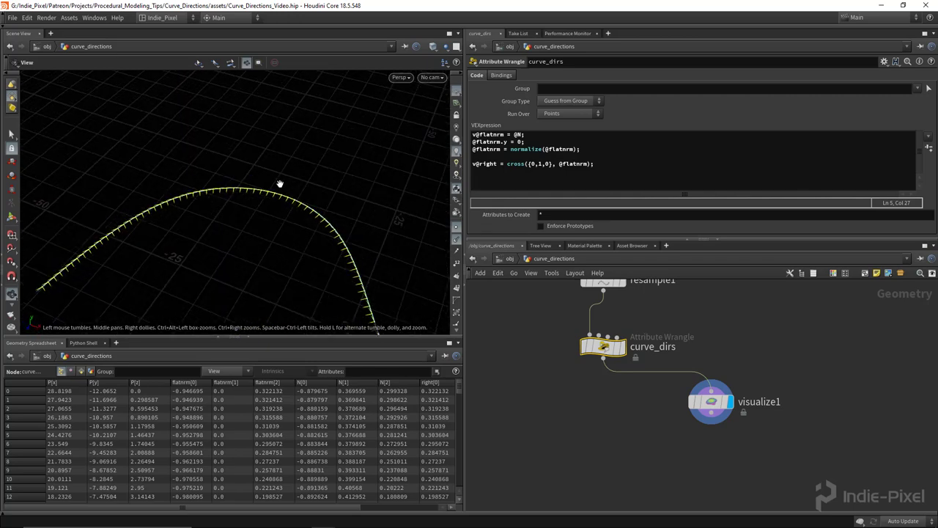
{"action": "left_click_drag", "start_coordinate": [272, 268], "coordinate": [273, 219]}
{"action": "left_click", "coordinate": [608, 166]}
{"action": "type", "text": "v@up ="}
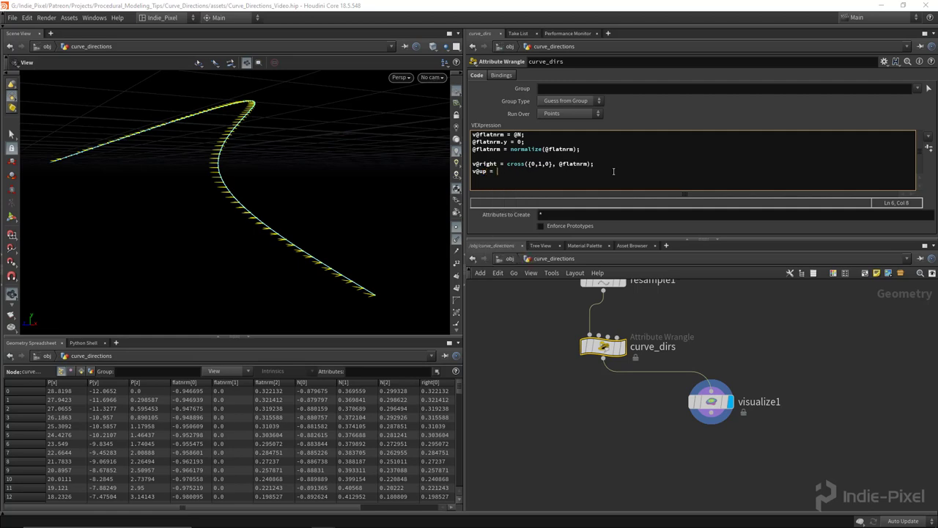
{"action": "type", "text": " cro"}
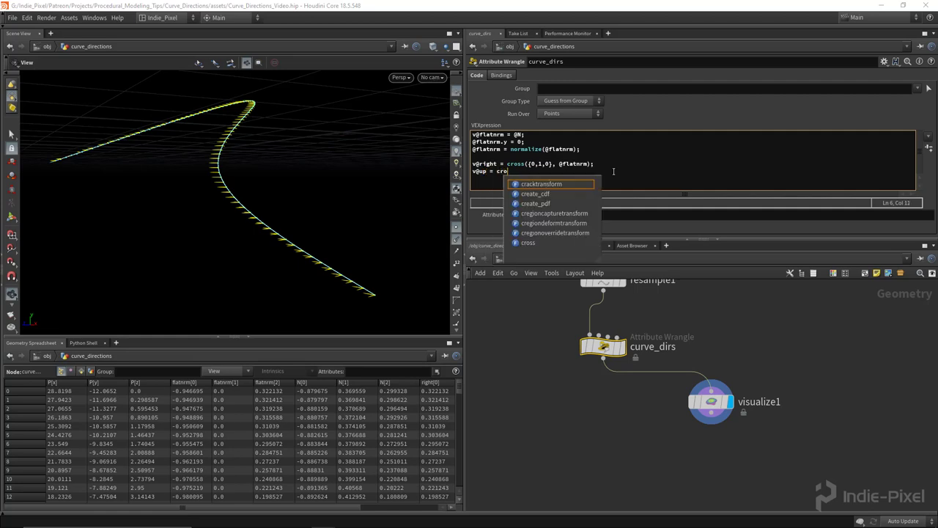
{"action": "type", "text": "ss(@N, @right);"}
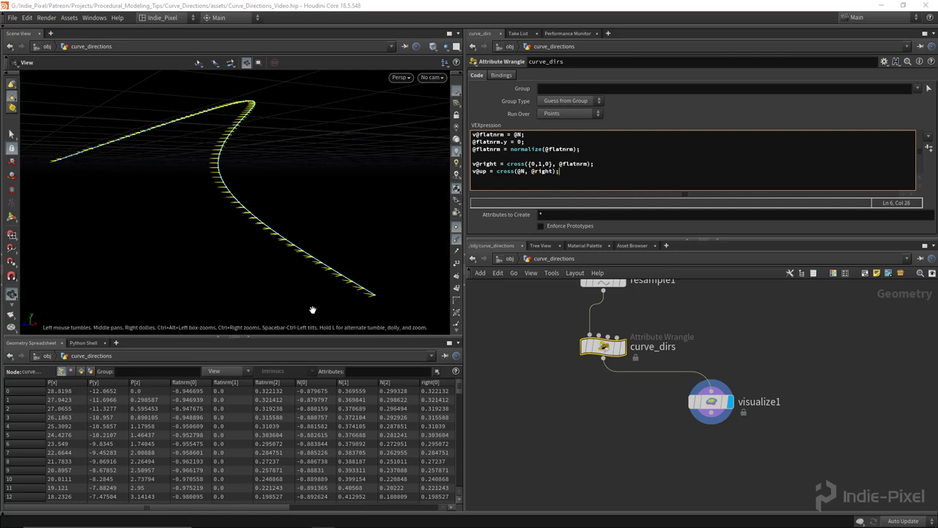
{"action": "scroll", "coordinate": [359, 269], "scroll_direction": "up", "scroll_amount": 5}
{"action": "left_click_drag", "start_coordinate": [356, 272], "coordinate": [413, 193]}
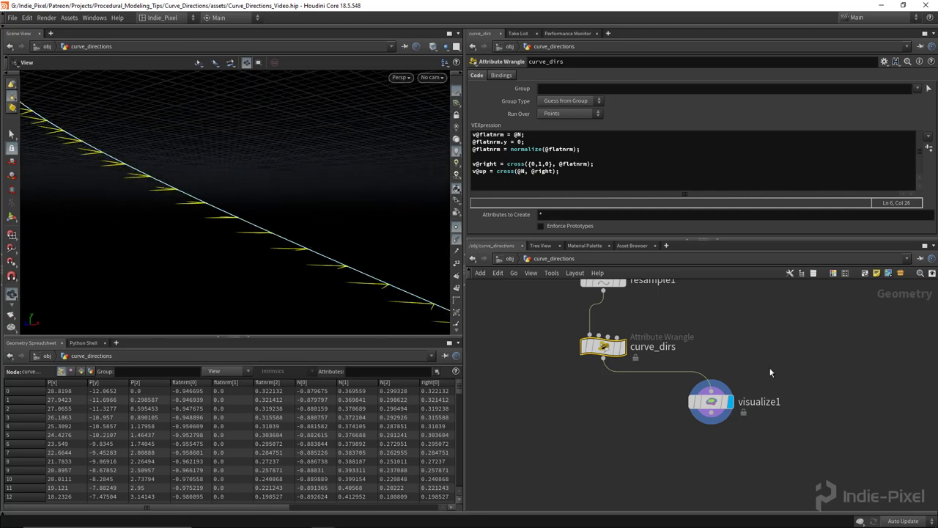
Duplicate the right vector visualizer on visualize1, set the copy's attribute to up and activate it
{"action": "left_click", "coordinate": [710, 401]}
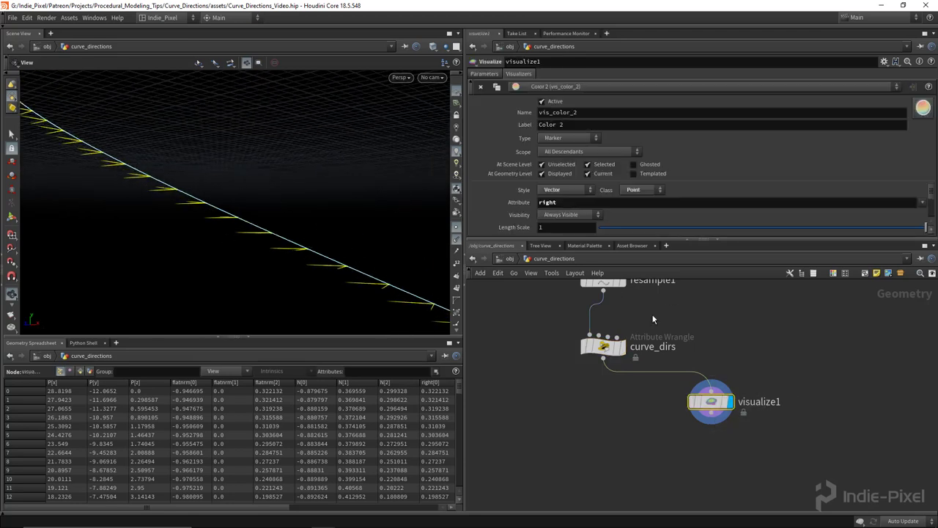
{"action": "left_click", "coordinate": [497, 87]}
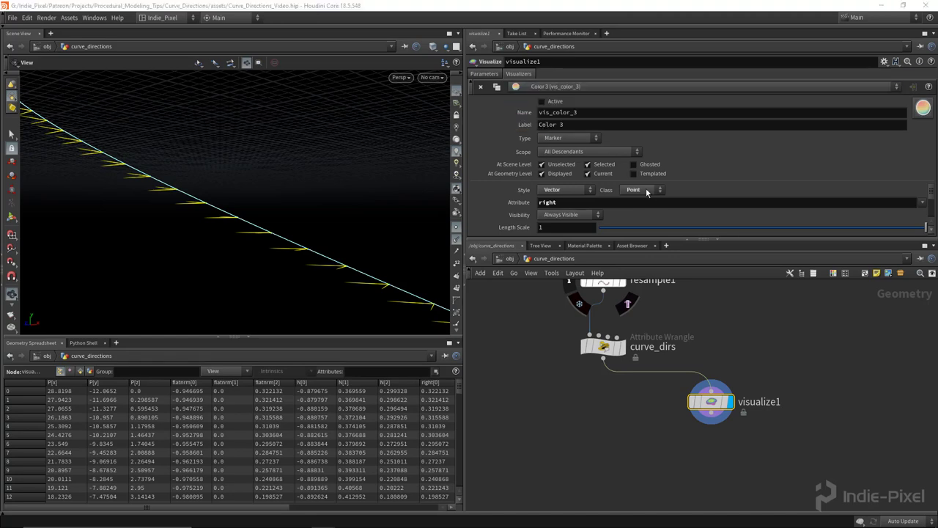
{"action": "double_click", "coordinate": [620, 207]}
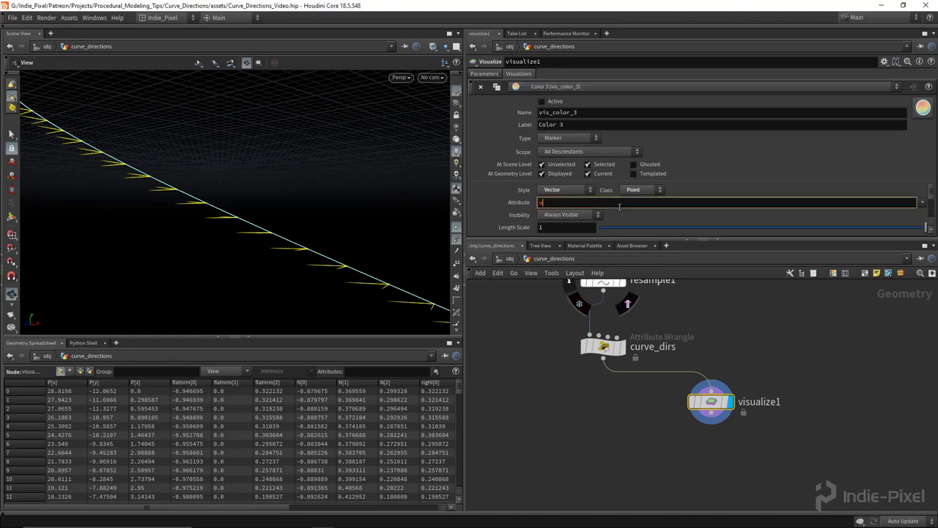
{"action": "key", "text": "Return"}
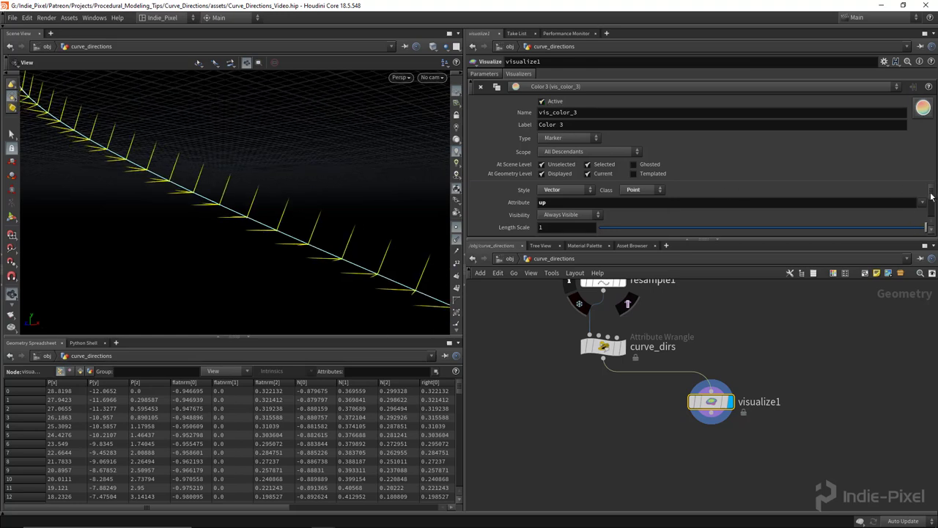
Set the marker color of the up vector visualizer, Color 3, to pure green
{"action": "scroll", "coordinate": [931, 195], "scroll_direction": "down", "scroll_amount": 3}
{"action": "left_click", "coordinate": [548, 228]}
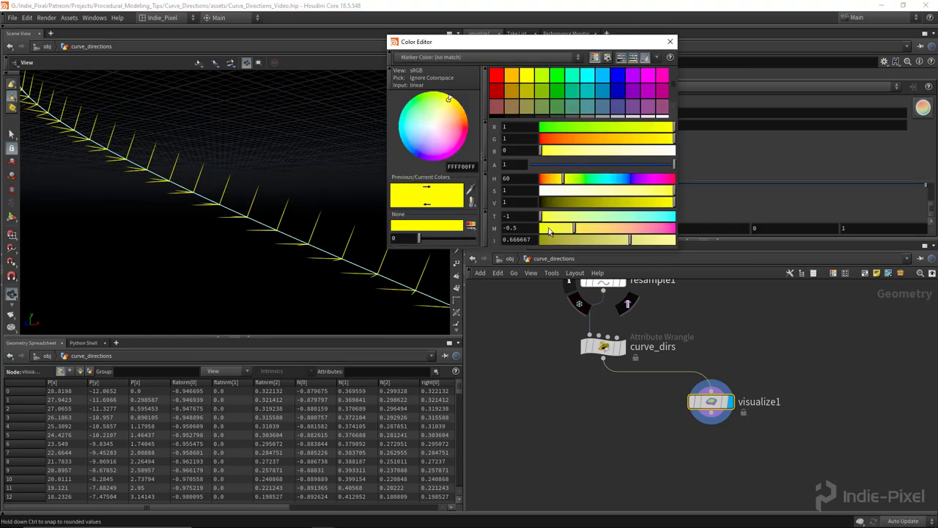
{"action": "left_click", "coordinate": [557, 74]}
{"action": "left_click", "coordinate": [670, 42]}
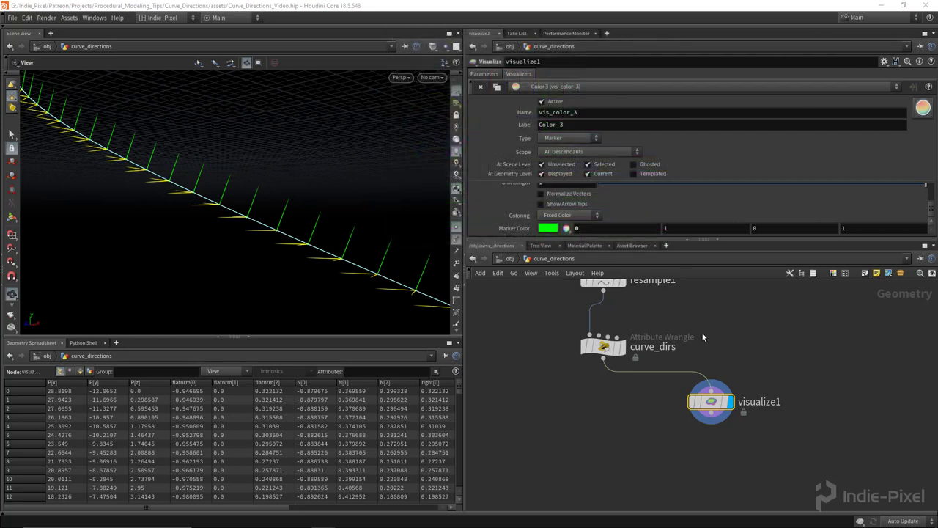
Set the marker color of the right vector visualizer, Color 2, to pure red
{"action": "left_click", "coordinate": [550, 90]}
{"action": "left_click", "coordinate": [551, 116]}
{"action": "left_click", "coordinate": [554, 228]}
{"action": "left_click", "coordinate": [497, 75]}
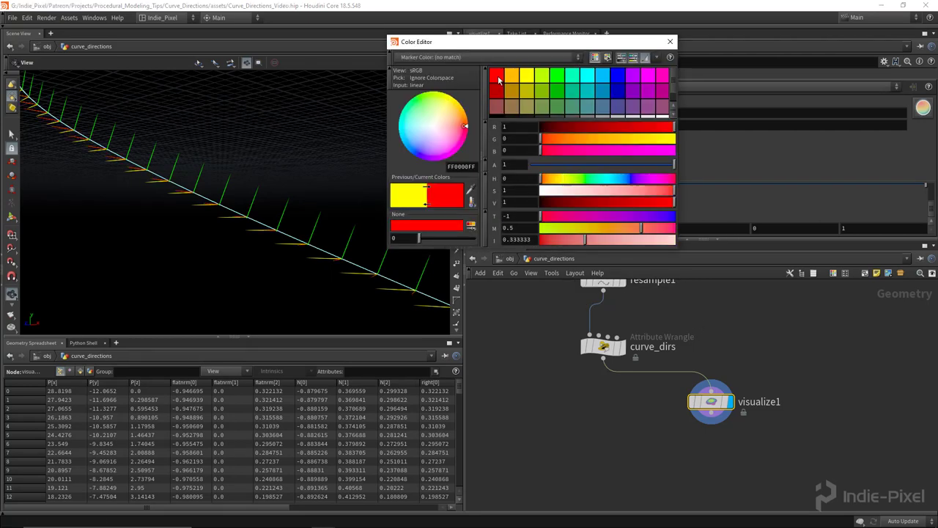
{"action": "left_click_drag", "start_coordinate": [255, 235], "coordinate": [308, 213]}
{"action": "left_click", "coordinate": [670, 41]}
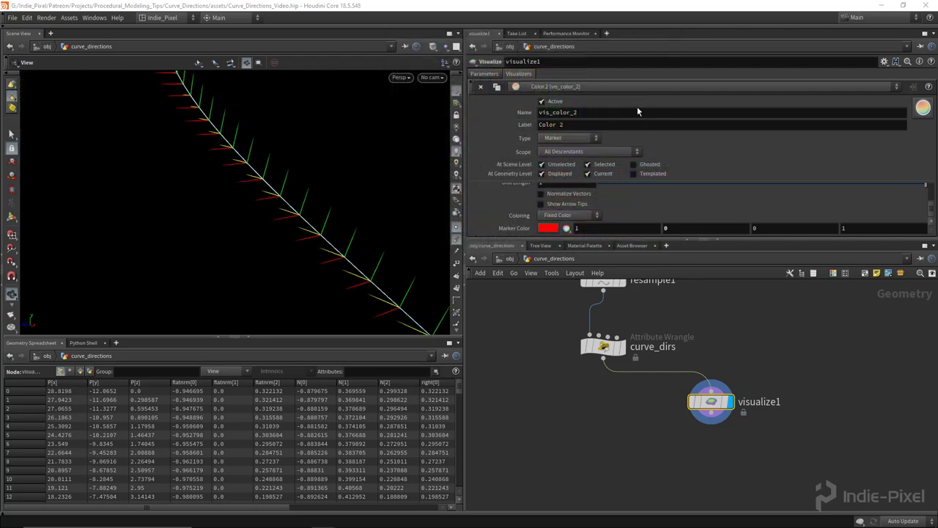
Deactivate the flatnrm visualizer, Color 1, and inspect the right and up vectors along the curve
{"action": "left_click", "coordinate": [556, 90]}
{"action": "left_click", "coordinate": [558, 110]}
{"action": "left_click", "coordinate": [542, 102]}
{"action": "left_click_drag", "start_coordinate": [242, 264], "coordinate": [430, 251]}
Add a Sweep node fed by curve_dirs, display it, and place it below the wrangle with visualize1 to the side
{"action": "middle_click_drag", "start_coordinate": [636, 454], "coordinate": [637, 412]}
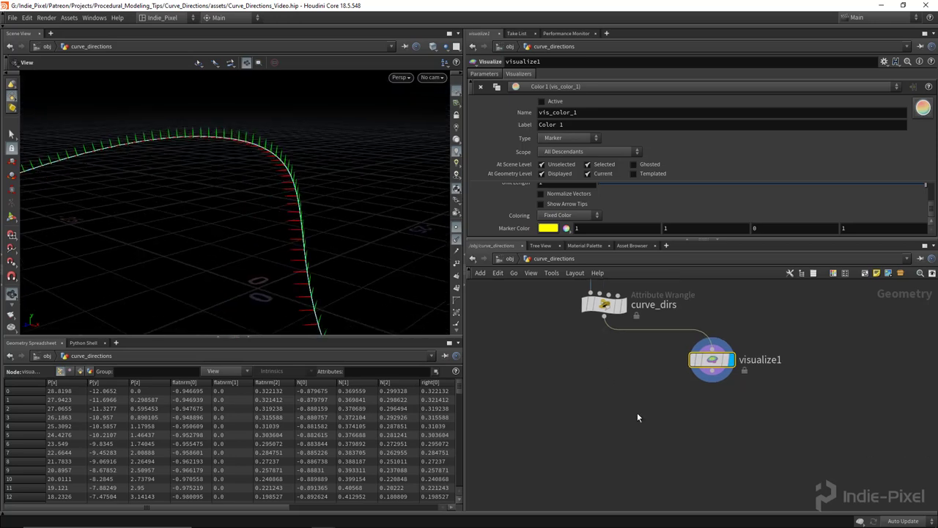
{"action": "key", "text": "Tab"}
{"action": "left_click", "coordinate": [664, 84]}
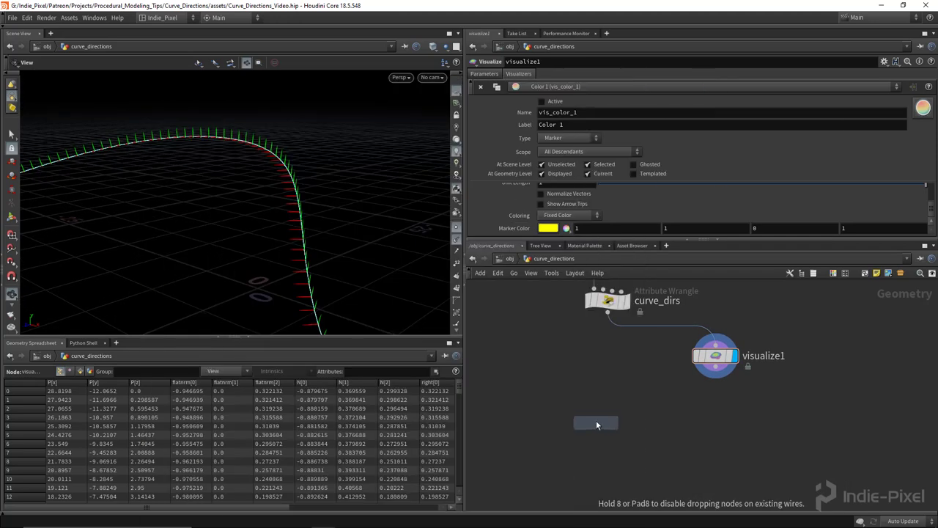
{"action": "left_click", "coordinate": [605, 406]}
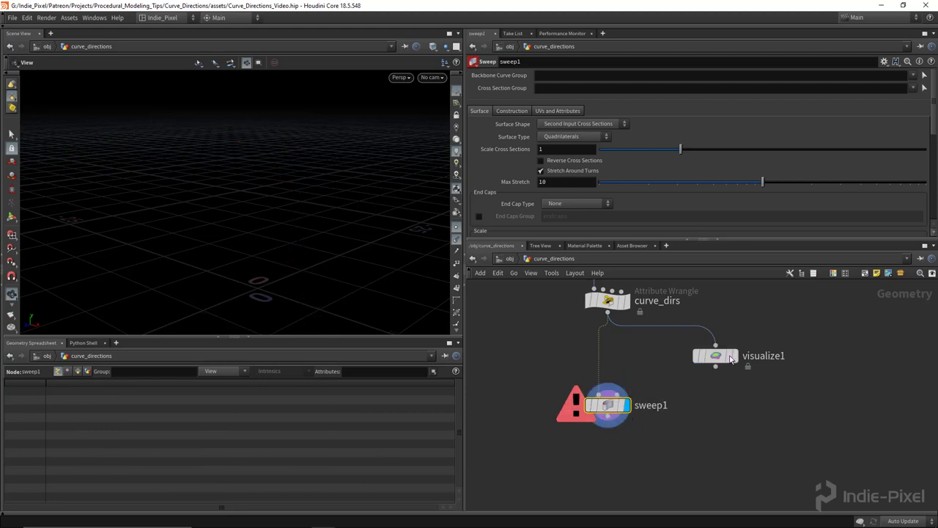
{"action": "left_click_drag", "start_coordinate": [724, 364], "coordinate": [751, 364]}
{"action": "left_click_drag", "start_coordinate": [607, 405], "coordinate": [607, 369]}
Set sweep1's surface shape to Ribbon with 1 column and a width of 1
{"action": "left_click", "coordinate": [598, 124]}
{"action": "left_click", "coordinate": [586, 162]}
{"action": "left_click_drag", "start_coordinate": [305, 257], "coordinate": [377, 262]}
{"action": "scroll", "coordinate": [369, 272], "scroll_direction": "up", "scroll_amount": 6}
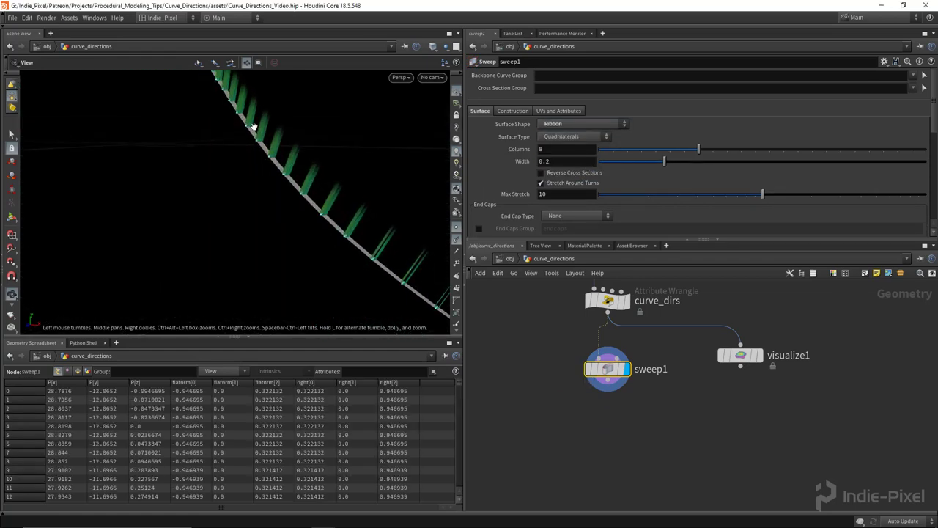
{"action": "left_click_drag", "start_coordinate": [698, 149], "coordinate": [599, 149]}
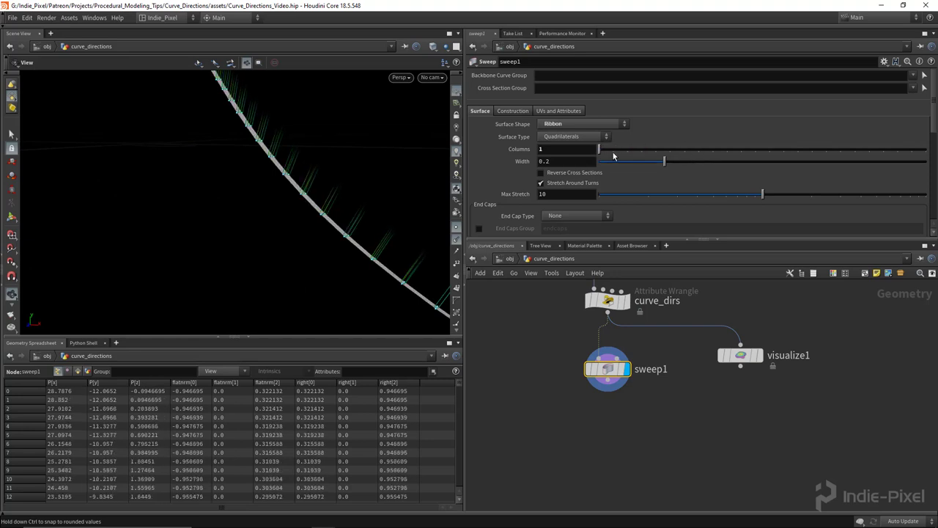
{"action": "left_click_drag", "start_coordinate": [670, 167], "coordinate": [926, 162]}
{"action": "left_click_drag", "start_coordinate": [367, 203], "coordinate": [157, 249]}
{"action": "left_click_drag", "start_coordinate": [200, 111], "coordinate": [253, 165]}
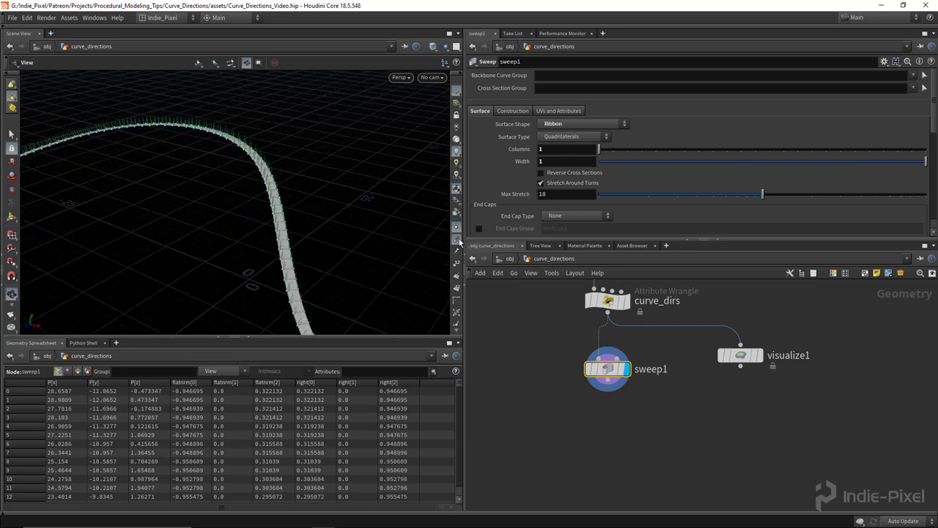
Hide the direction vector markers in the viewport and examine the ribbon along the whole curve
{"action": "left_click_drag", "start_coordinate": [253, 209], "coordinate": [293, 168]}
{"action": "left_click_drag", "start_coordinate": [253, 217], "coordinate": [460, 312]}
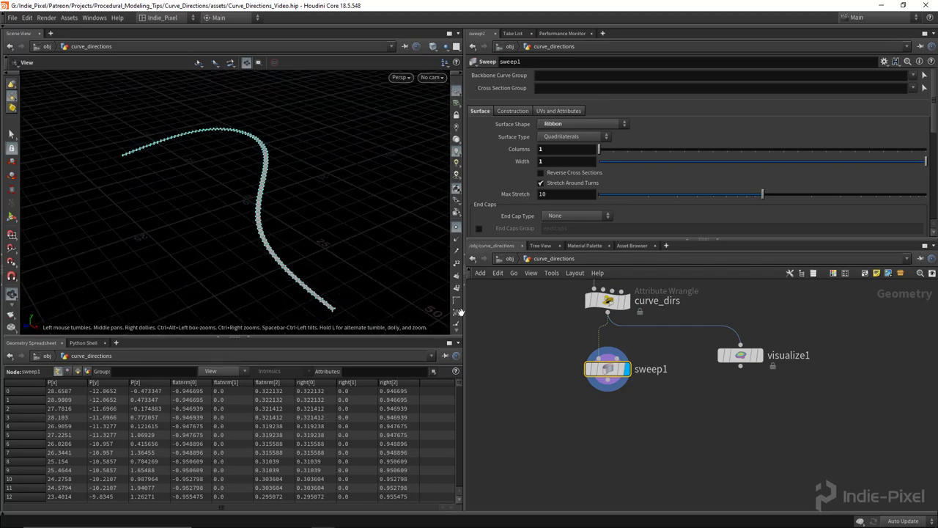
{"action": "key", "text": "Up"}
{"action": "left_click_drag", "start_coordinate": [293, 231], "coordinate": [367, 256]}
{"action": "left_click_drag", "start_coordinate": [124, 178], "coordinate": [396, 169]}
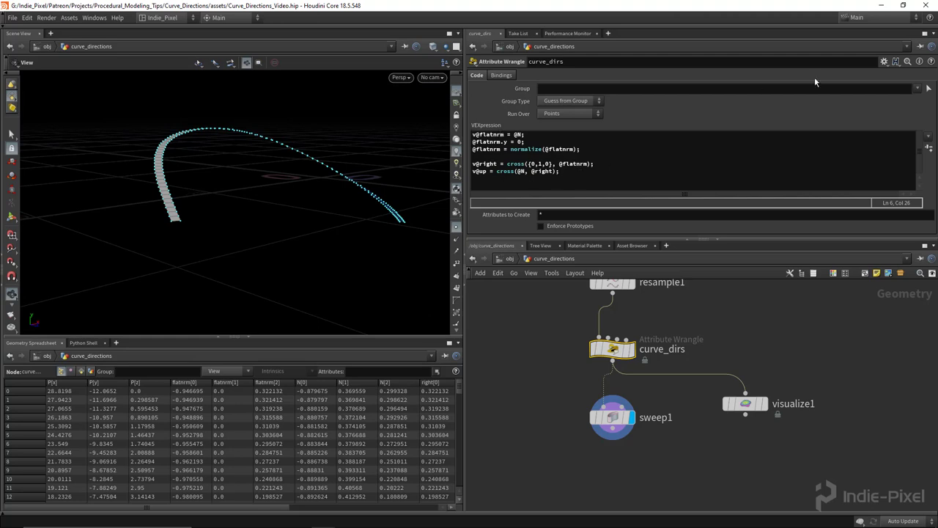
{"action": "left_click", "coordinate": [884, 62]}
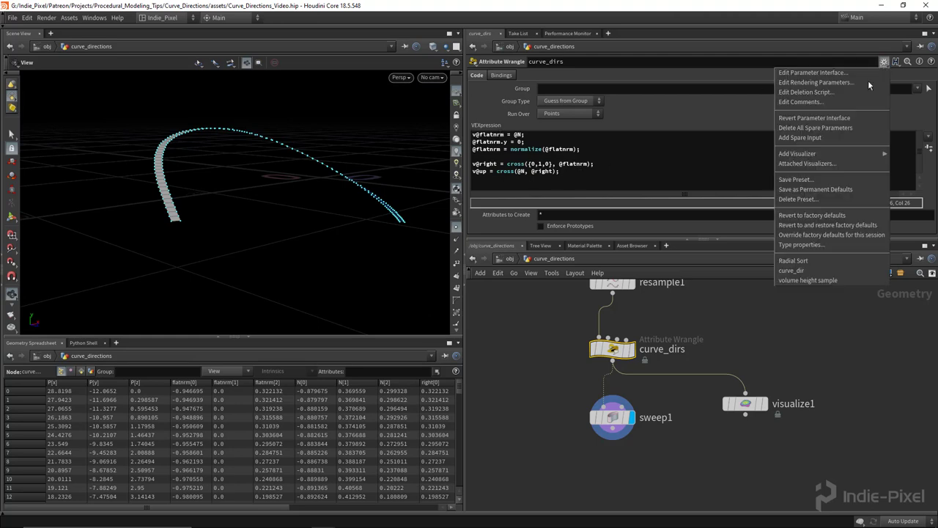
{"action": "left_click", "coordinate": [798, 179]}
{"action": "left_click_drag", "start_coordinate": [774, 158], "coordinate": [593, 156]}
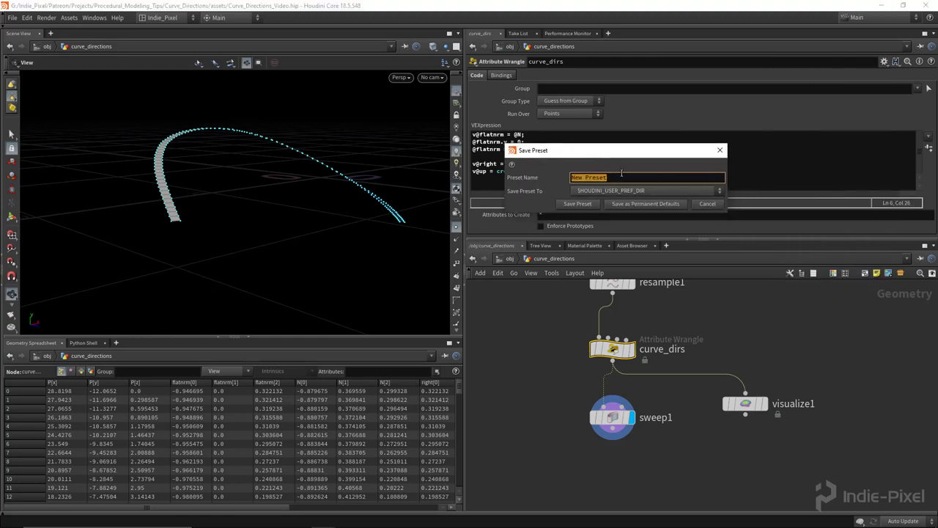
{"action": "type", "text": "Curve_Dir"}
{"action": "left_click_drag", "start_coordinate": [632, 157], "coordinate": [697, 165]}
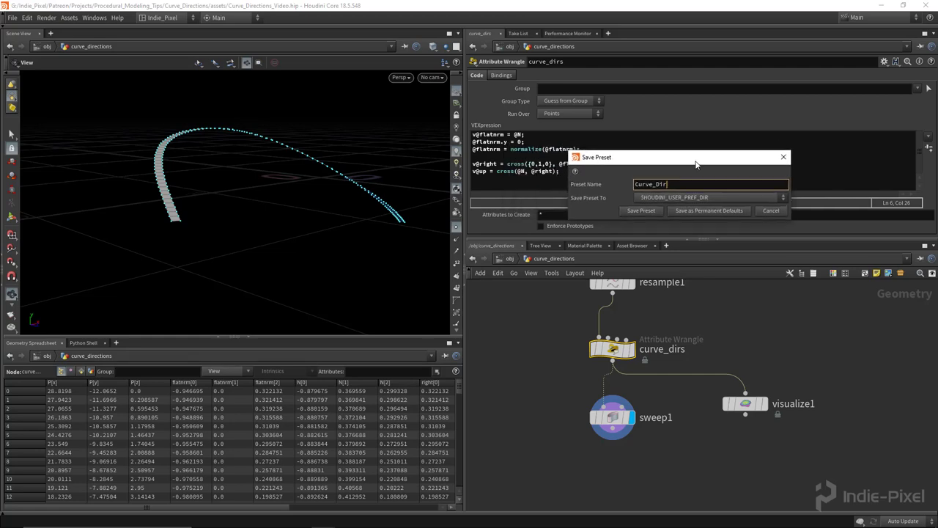
{"action": "left_click", "coordinate": [771, 210]}
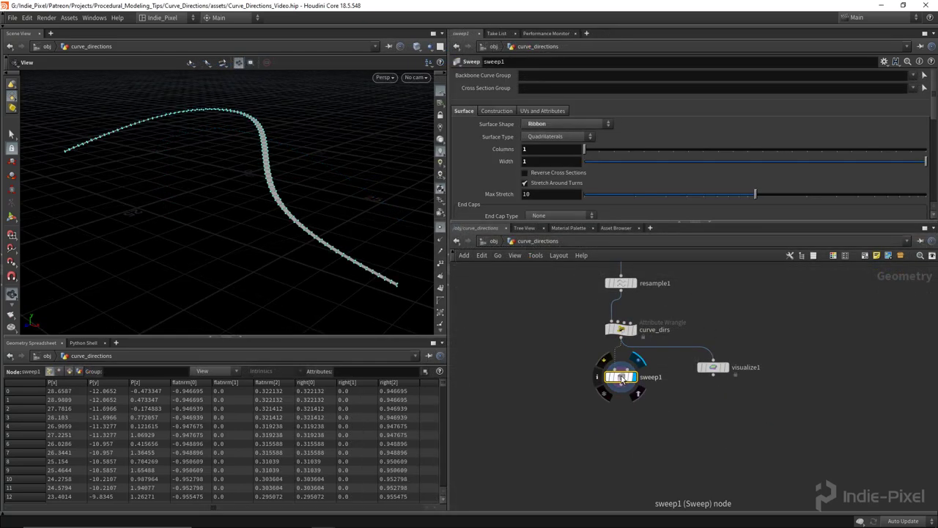
Spread out sweep1 and visualize1 and add a Point VOP node beside the curve_dirs wrangle
{"action": "left_click_drag", "start_coordinate": [620, 376], "coordinate": [594, 388]}
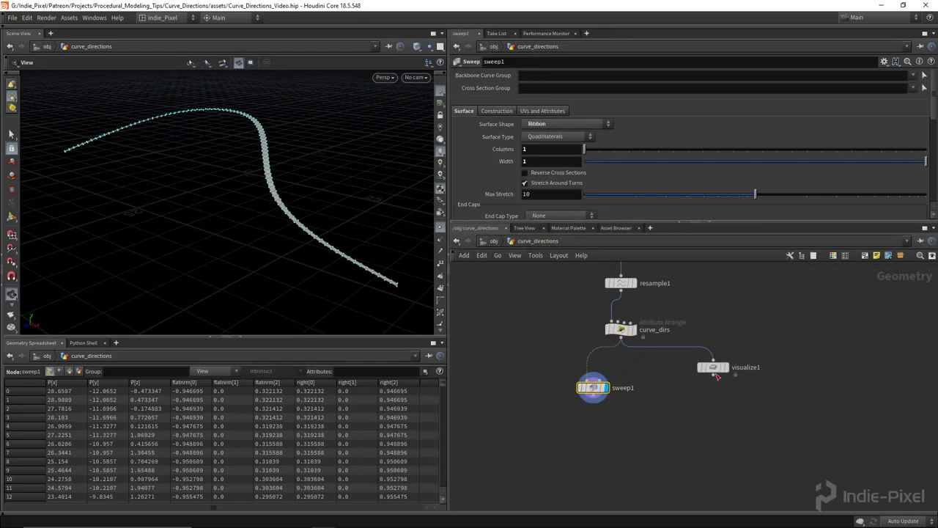
{"action": "left_click_drag", "start_coordinate": [709, 373], "coordinate": [710, 424]}
{"action": "middle_click_drag", "start_coordinate": [709, 330], "coordinate": [609, 348]}
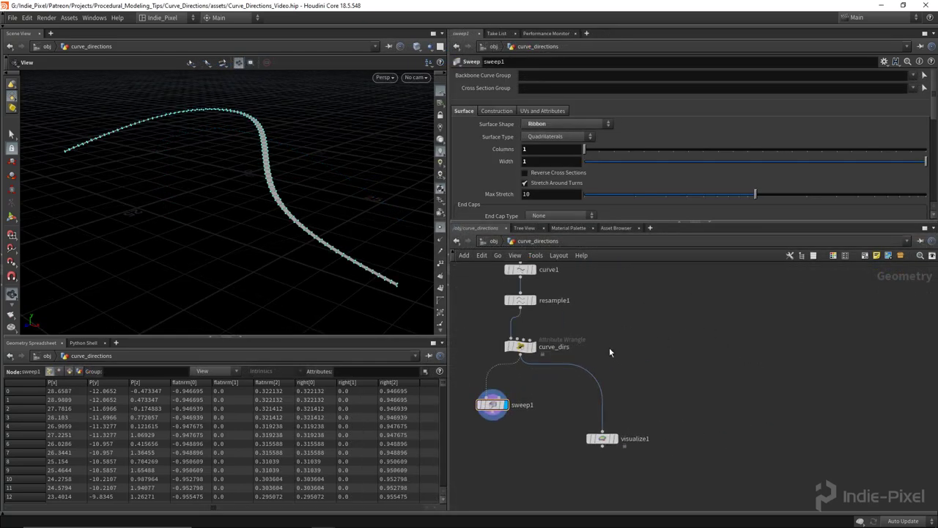
{"action": "key", "text": "Tab"}
{"action": "type", "text": "point"}
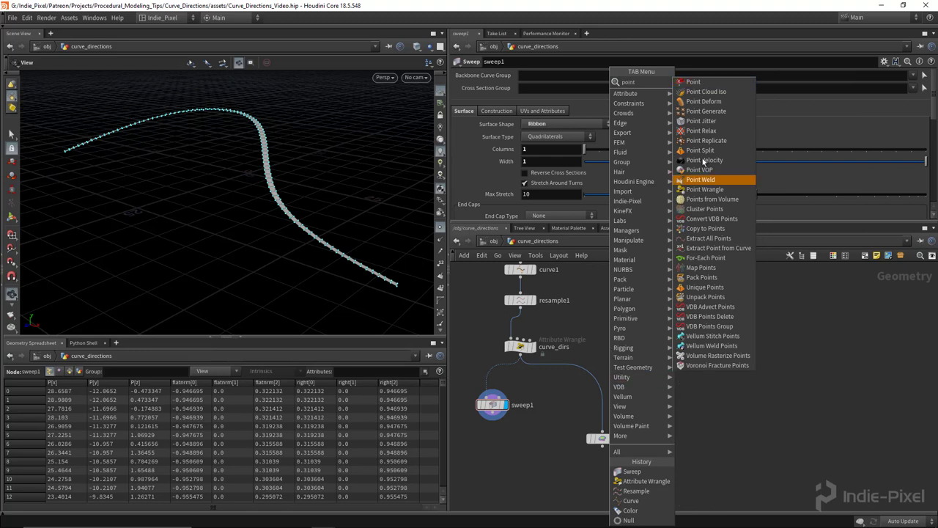
{"action": "left_click", "coordinate": [704, 169]}
{"action": "left_click", "coordinate": [627, 356]}
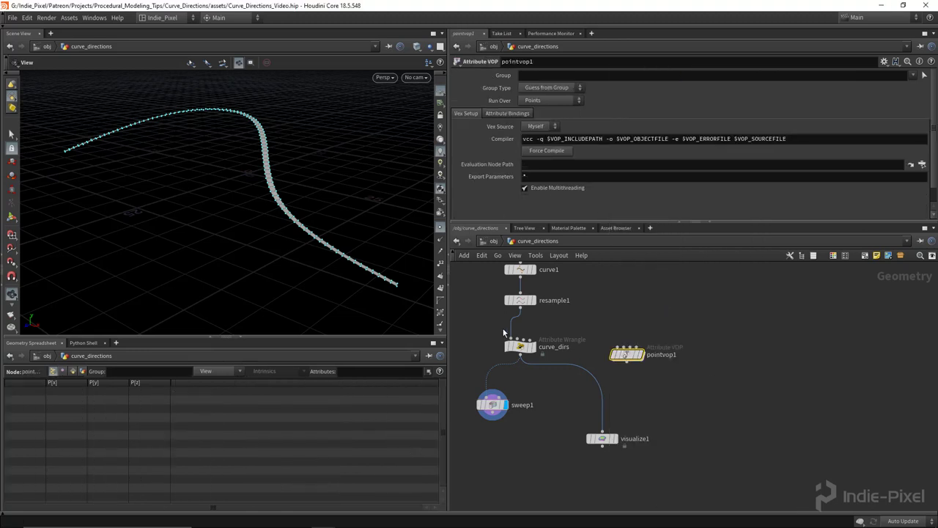
Connect resample1's output to pointvop1's first input, display pointvop1, and bring up the curve_dirs code for reference
{"action": "scroll", "coordinate": [519, 318], "scroll_direction": "up", "scroll_amount": 3}
{"action": "left_click", "coordinate": [520, 306]}
{"action": "left_click", "coordinate": [620, 348]}
{"action": "left_click", "coordinate": [731, 380]}
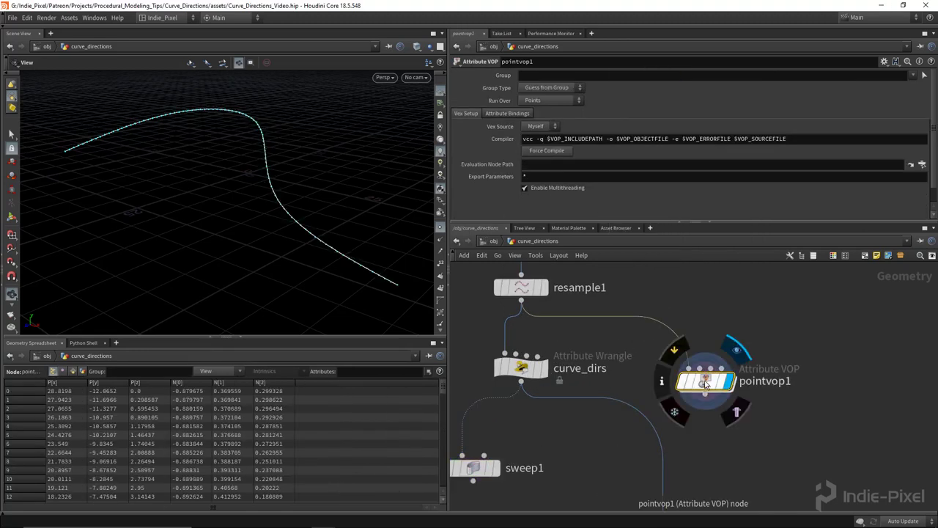
{"action": "left_click", "coordinate": [521, 367]}
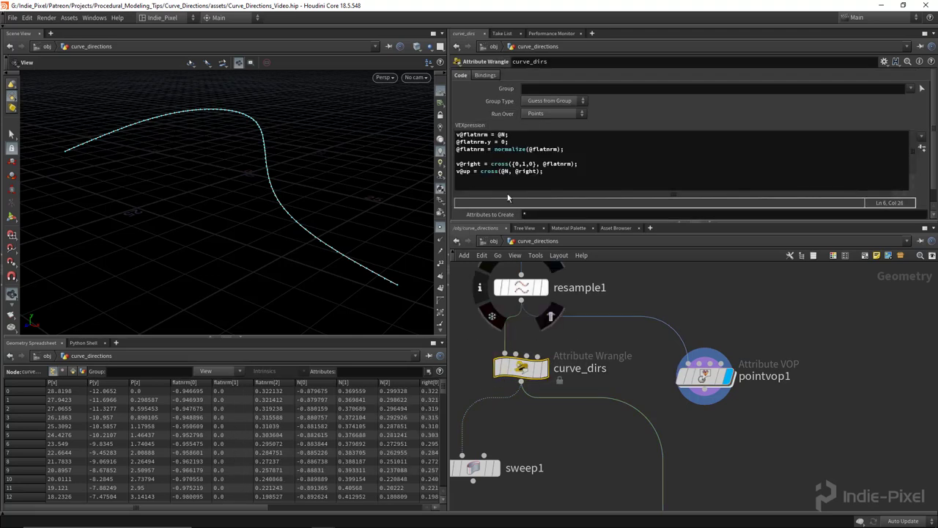
Enter pointvop1, move the global and output nodes further apart, and enlarge the network area
{"action": "left_click_drag", "start_coordinate": [704, 379], "coordinate": [697, 372]}
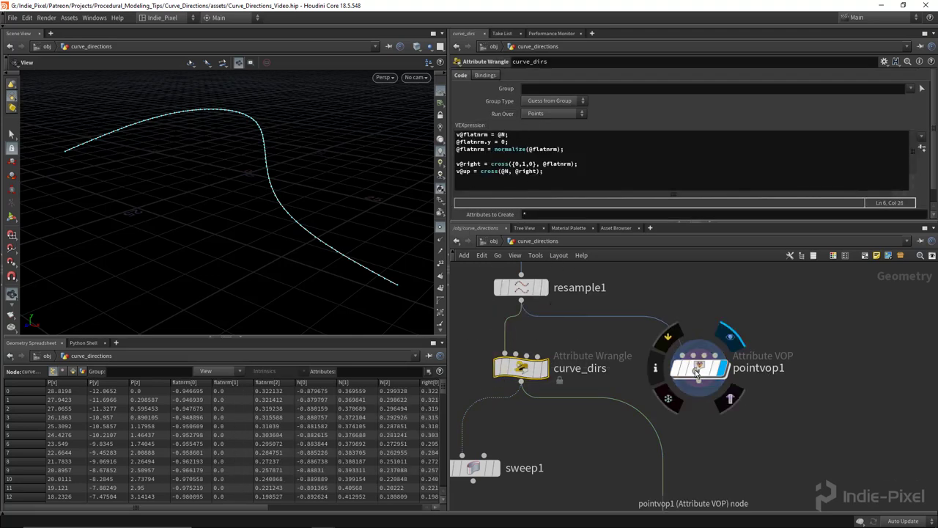
{"action": "double_click", "coordinate": [697, 372]}
{"action": "left_click_drag", "start_coordinate": [629, 357], "coordinate": [517, 364]}
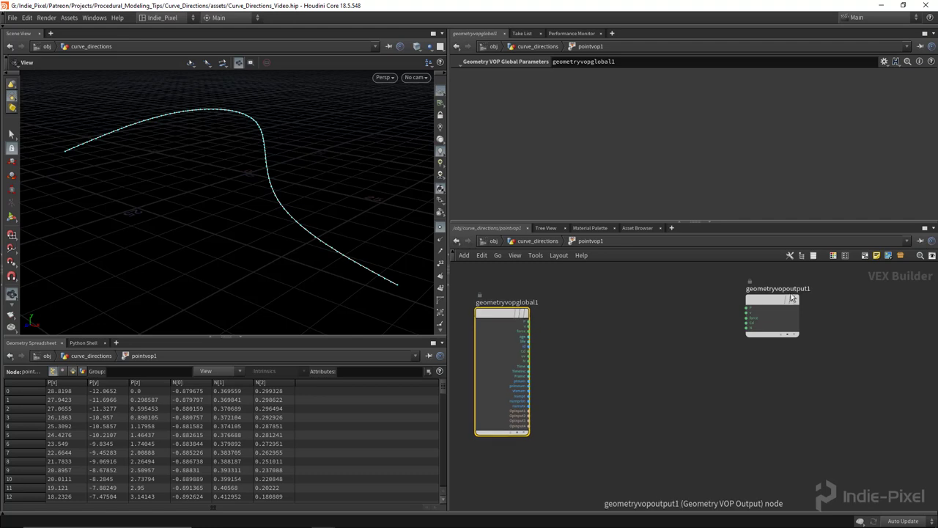
{"action": "left_click_drag", "start_coordinate": [812, 305], "coordinate": [843, 303]}
{"action": "left_click_drag", "start_coordinate": [720, 221], "coordinate": [718, 167]}
Add a Vector to Float node inside pointvop1 and feed it the global N normal
{"action": "scroll", "coordinate": [563, 331], "scroll_direction": "up", "scroll_amount": 3}
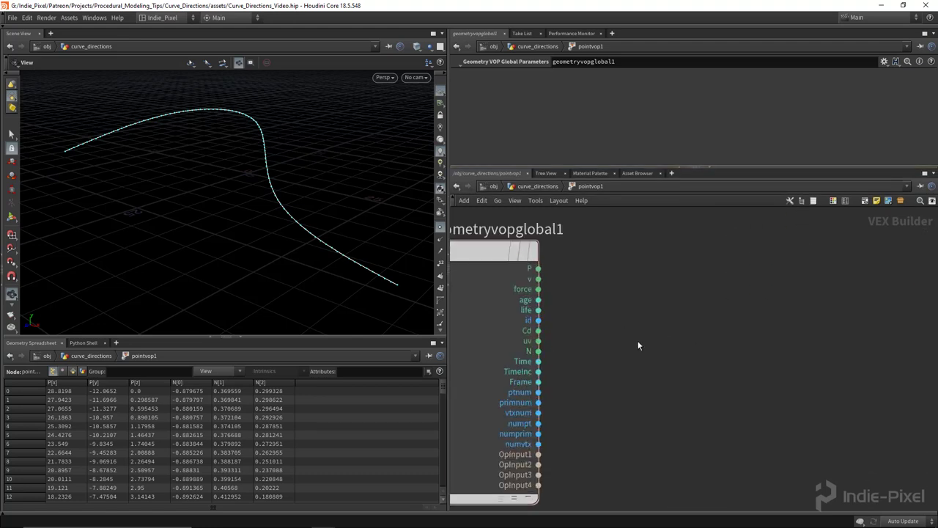
{"action": "key", "text": "Tab"}
{"action": "type", "text": "vect"}
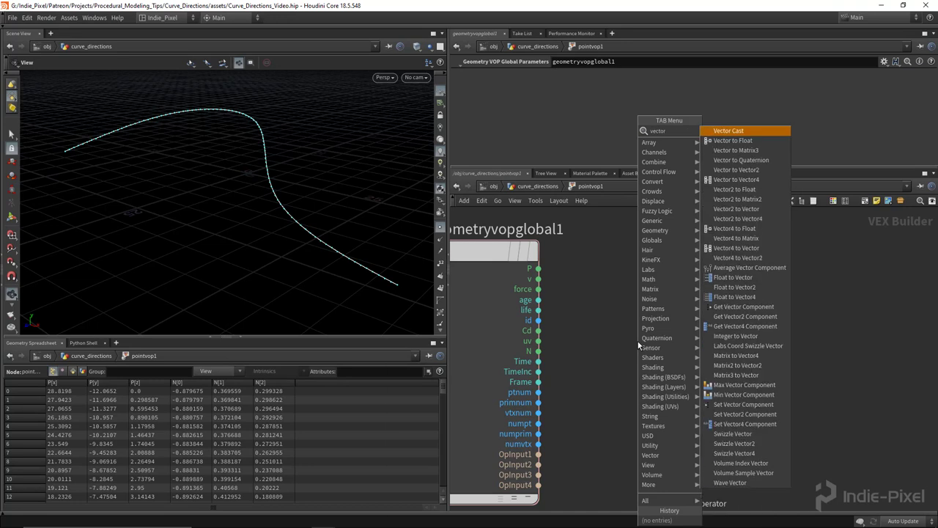
{"action": "key", "text": "Down"}
{"action": "key", "text": "Return"}
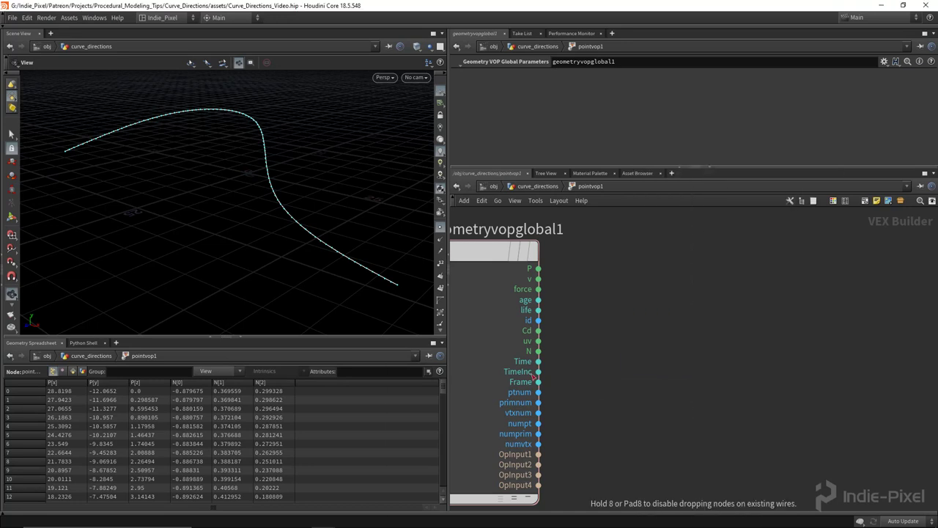
{"action": "left_click", "coordinate": [674, 352]}
{"action": "left_click", "coordinate": [538, 351]}
{"action": "left_click", "coordinate": [629, 360]}
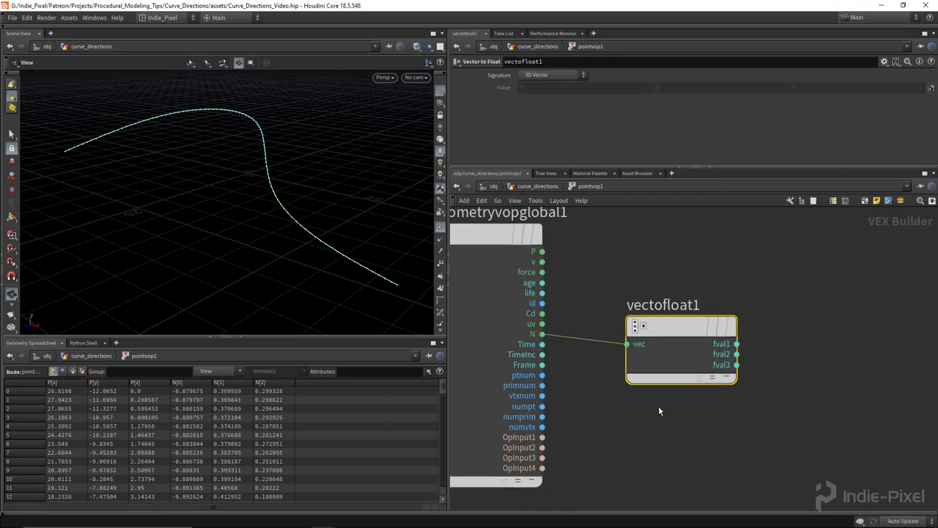
{"action": "left_click_drag", "start_coordinate": [681, 325], "coordinate": [702, 303]}
Add a Float to Vector node between vectofloat1 and geometryvopoutput1
{"action": "middle_click_drag", "start_coordinate": [828, 345], "coordinate": [629, 335]}
{"action": "key", "text": "Tab"}
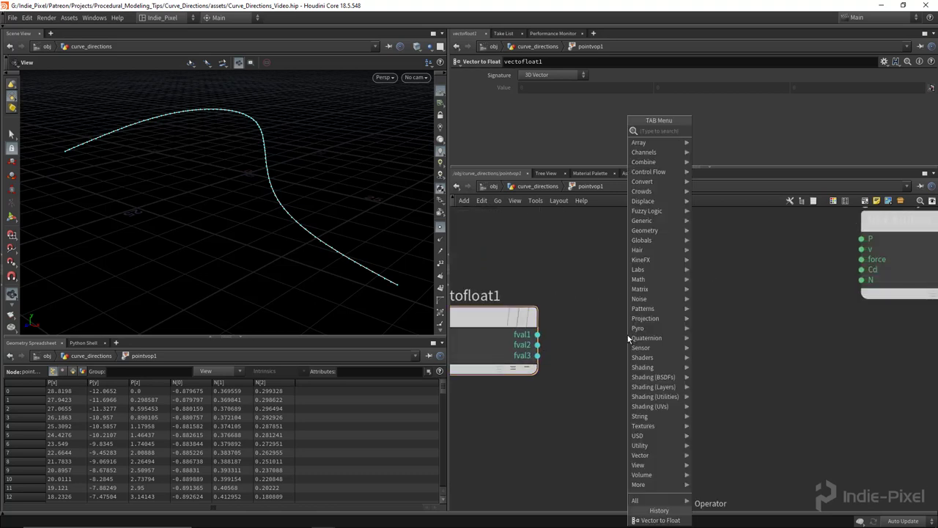
{"action": "key", "text": "Down"}
{"action": "key", "text": "Down"}
{"action": "key", "text": "Down"}
{"action": "key", "text": "Down"}
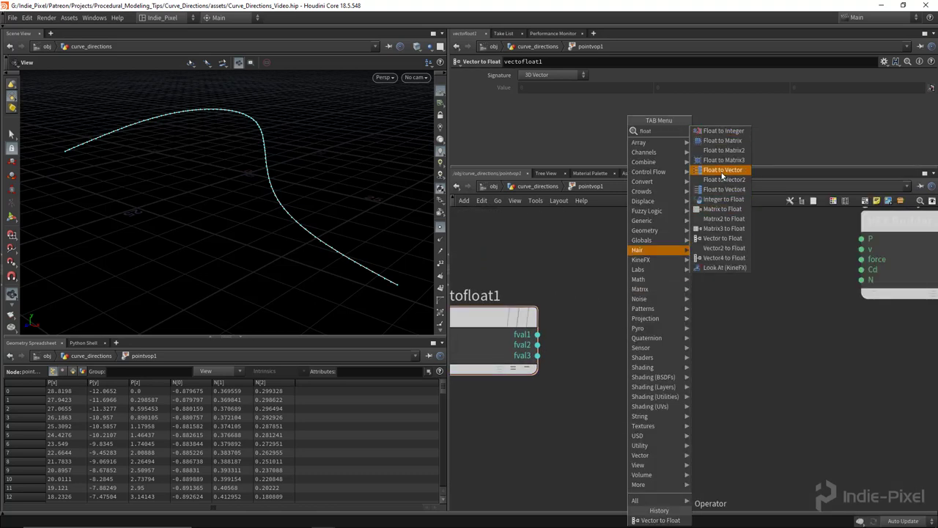
{"action": "key", "text": "Return"}
{"action": "left_click", "coordinate": [662, 306]}
Wire vectofloat1's fval1 and fval3 into the matching inputs of floattovec1, leaving fval2 unconnected
{"action": "left_click", "coordinate": [538, 334]}
{"action": "left_click", "coordinate": [607, 314]}
{"action": "left_click", "coordinate": [537, 355]}
{"action": "left_click", "coordinate": [607, 335]}
{"action": "left_click_drag", "start_coordinate": [645, 297], "coordinate": [651, 318]}
{"action": "key", "text": "h"}
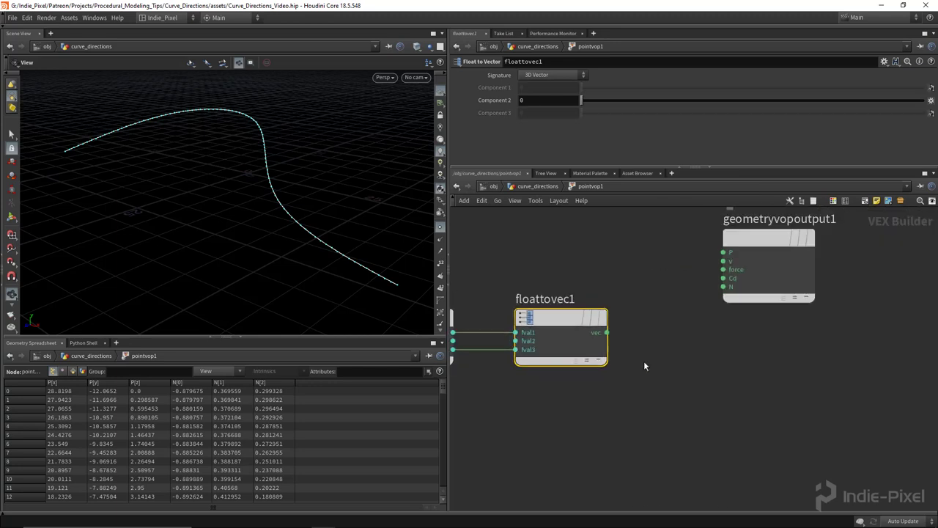
Wire floattovec1's vec output into geometryvopoutput1's N and inspect the flattened normals along the curve from the geometry level
{"action": "left_click", "coordinate": [608, 332]}
{"action": "left_click", "coordinate": [723, 287]}
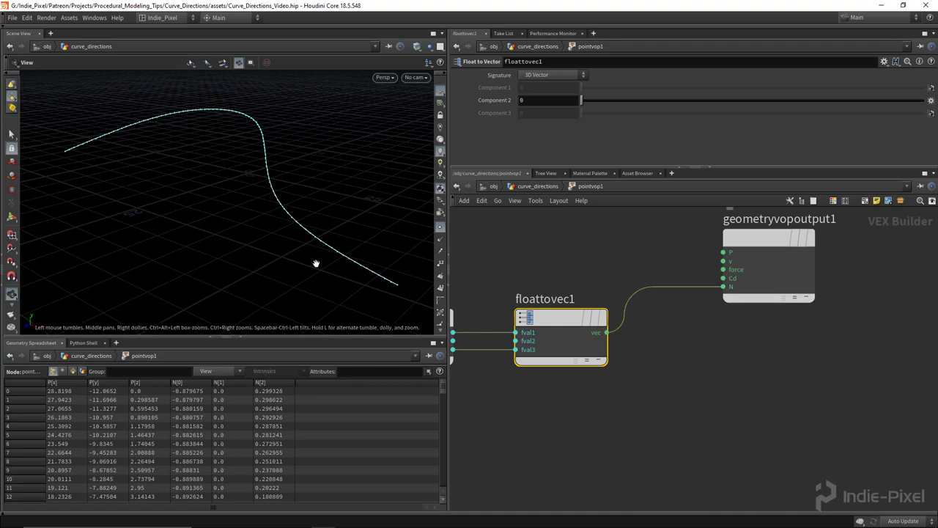
{"action": "scroll", "coordinate": [359, 250], "scroll_direction": "up", "scroll_amount": 2}
{"action": "key", "text": "u"}
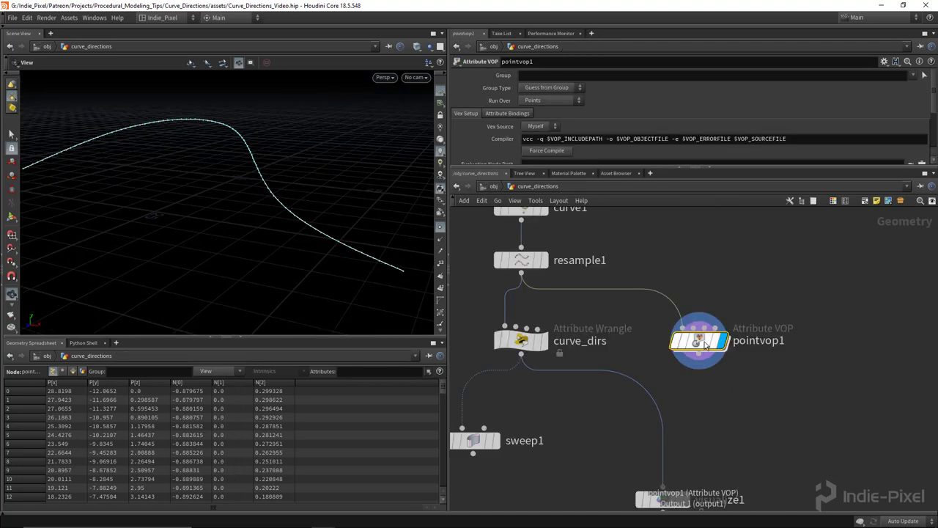
{"action": "left_click_drag", "start_coordinate": [361, 256], "coordinate": [356, 235]}
{"action": "left_click_drag", "start_coordinate": [158, 163], "coordinate": [172, 171]}
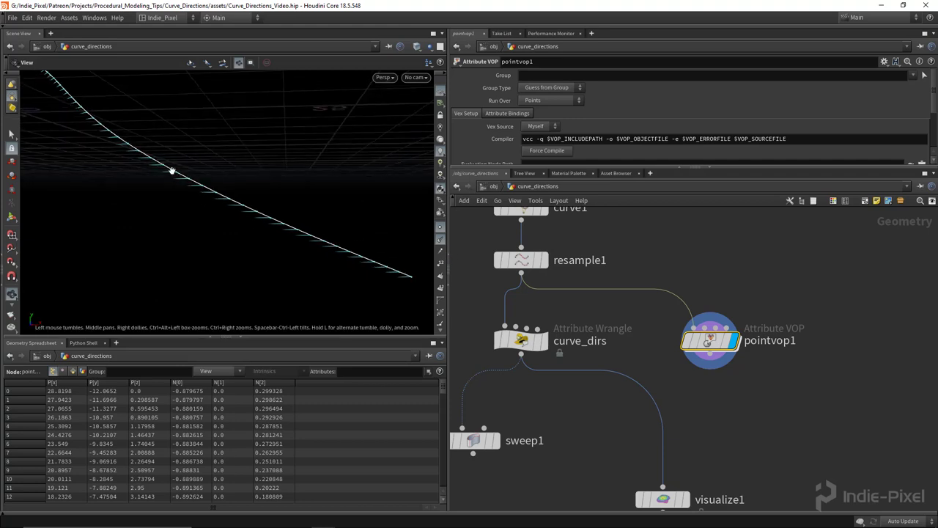
{"action": "left_click_drag", "start_coordinate": [271, 211], "coordinate": [330, 214]}
Re-enter pointvop1 and add a Constant node below vectofloat1
{"action": "double_click", "coordinate": [706, 343]}
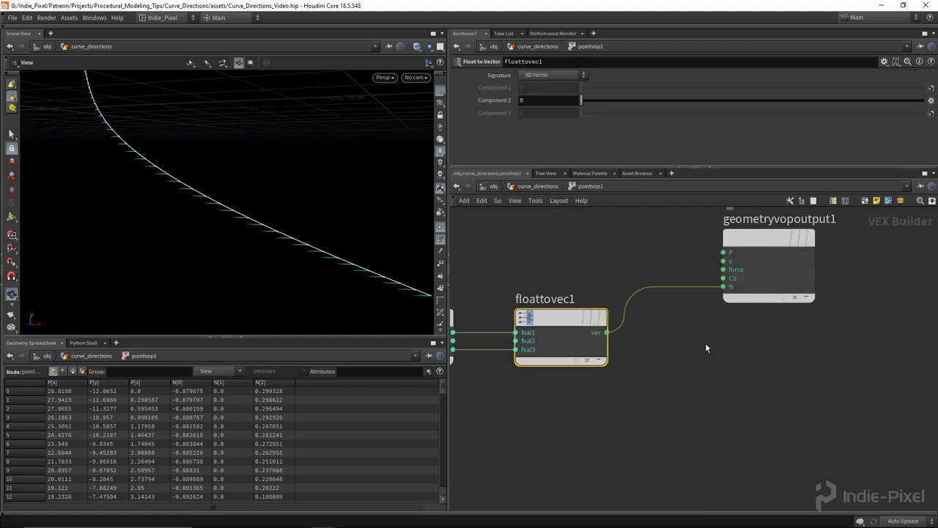
{"action": "scroll", "coordinate": [744, 323], "scroll_direction": "down", "scroll_amount": 3}
{"action": "key", "text": "l"}
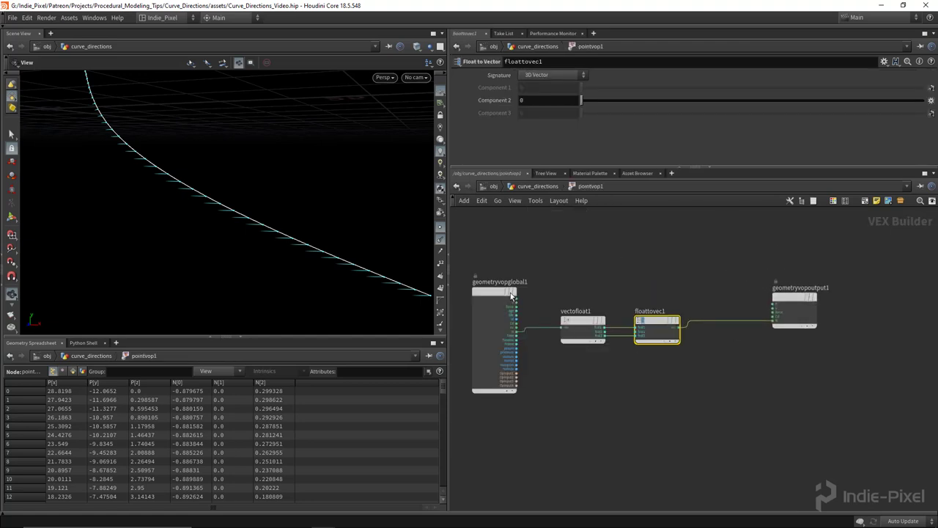
{"action": "key", "text": "Tab"}
{"action": "type", "text": "const"}
{"action": "key", "text": "Return"}
{"action": "left_click", "coordinate": [572, 392]}
{"action": "left_click_drag", "start_coordinate": [572, 393], "coordinate": [597, 354]}
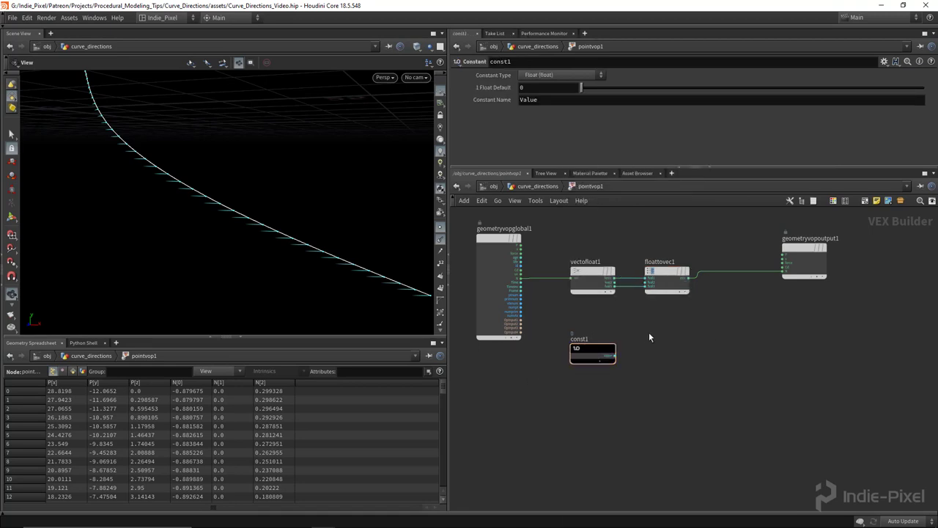
Examine the curve_dirs wrangle's right-vector line, focusing on the {0,1,0} argument of its cross product
{"action": "key", "text": "u"}
{"action": "left_click", "coordinate": [561, 341]}
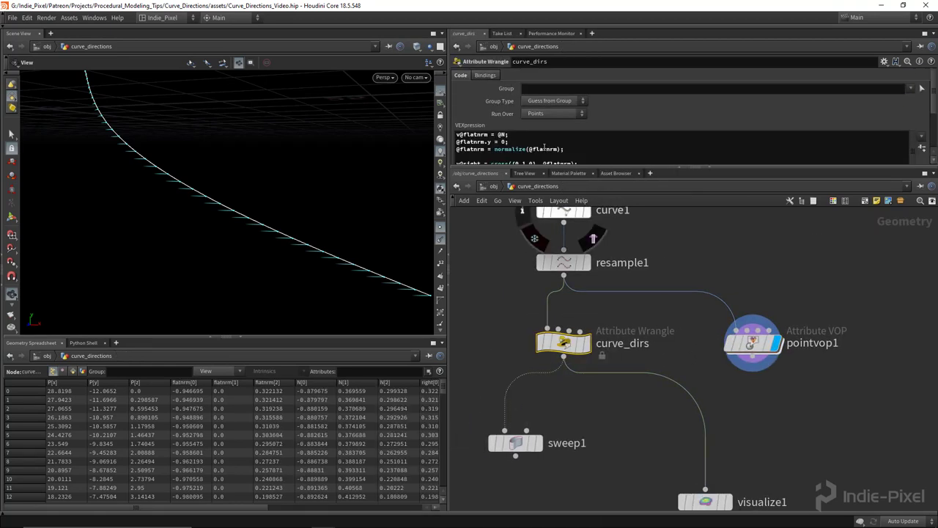
{"action": "left_click_drag", "start_coordinate": [716, 173], "coordinate": [717, 222]}
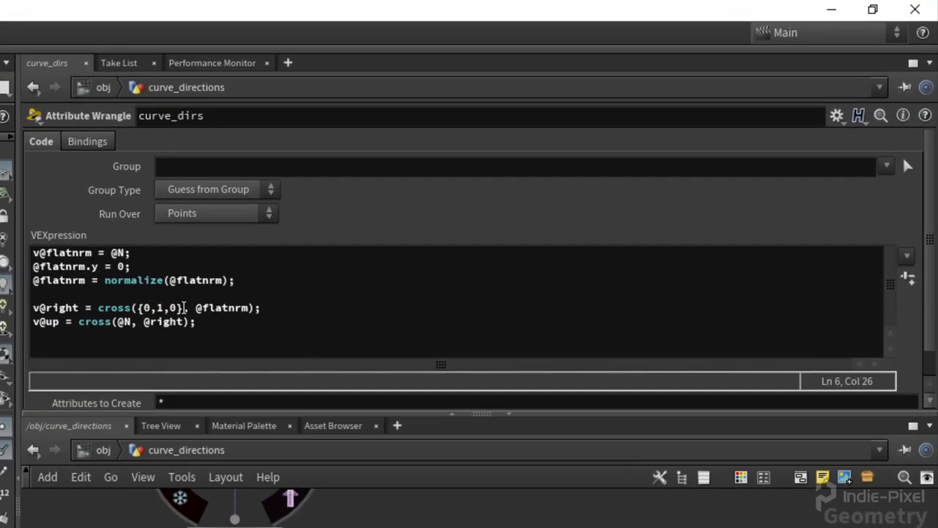
{"action": "left_click_drag", "start_coordinate": [536, 165], "coordinate": [524, 165]}
{"action": "left_click_drag", "start_coordinate": [158, 310], "coordinate": [140, 310]}
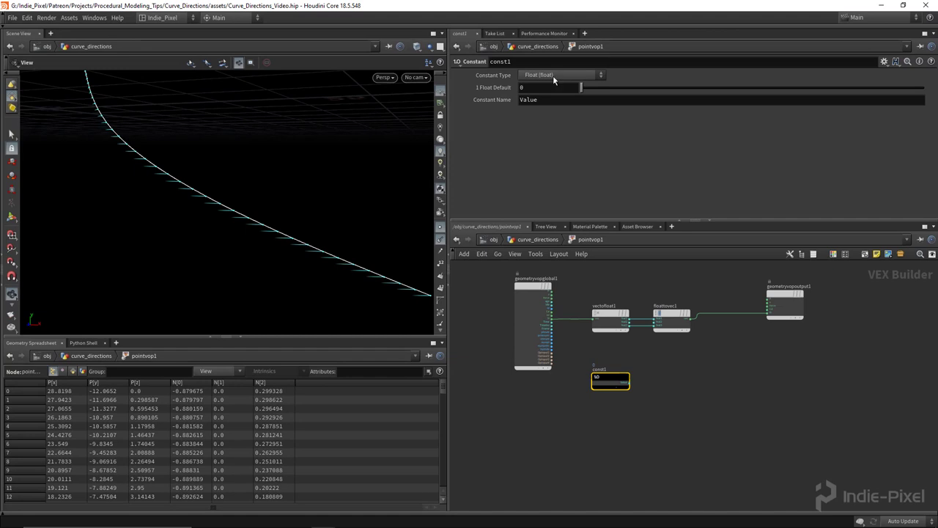
Set const1 inside pointvop1 to the Vector type with a default value of 0, 1, 0
{"action": "left_click", "coordinate": [555, 77]}
{"action": "left_click", "coordinate": [555, 152]}
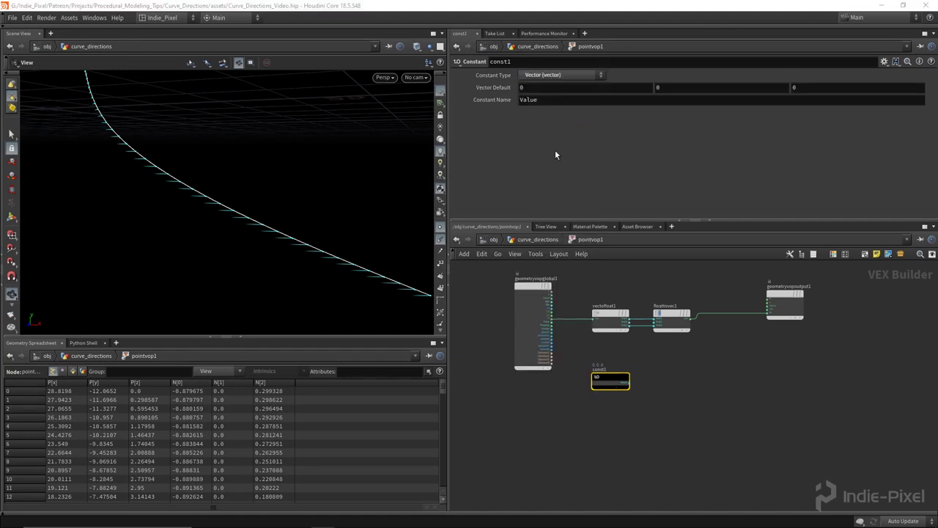
{"action": "left_click", "coordinate": [699, 88]}
{"action": "type", "text": "1"}
{"action": "key", "text": "Return"}
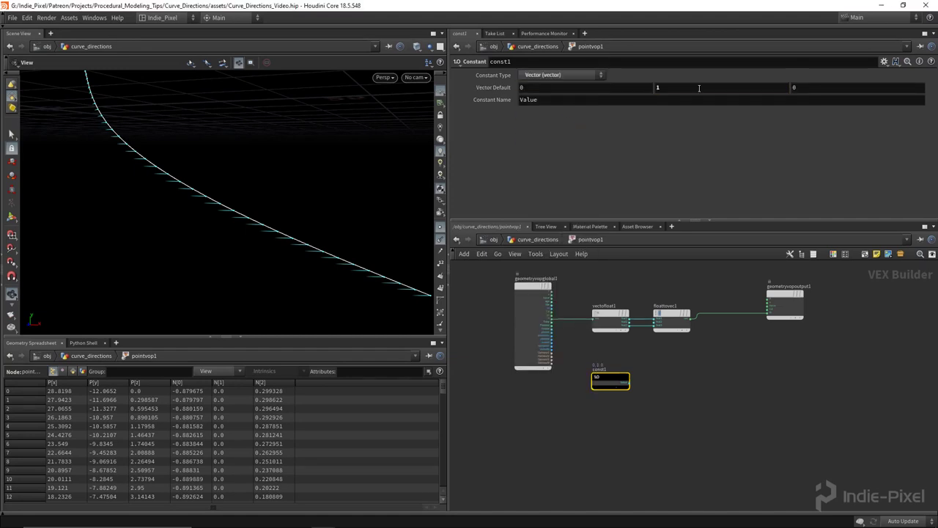
Enlarge the network area and move geometryvopoutput1 further away from floattovec1
{"action": "left_click_drag", "start_coordinate": [731, 221], "coordinate": [730, 160]}
{"action": "left_click", "coordinate": [723, 357]}
{"action": "middle_click_drag", "start_coordinate": [774, 266], "coordinate": [691, 288]}
{"action": "left_click_drag", "start_coordinate": [691, 287], "coordinate": [740, 287]}
{"action": "scroll", "coordinate": [641, 352], "scroll_direction": "up", "scroll_amount": 1}
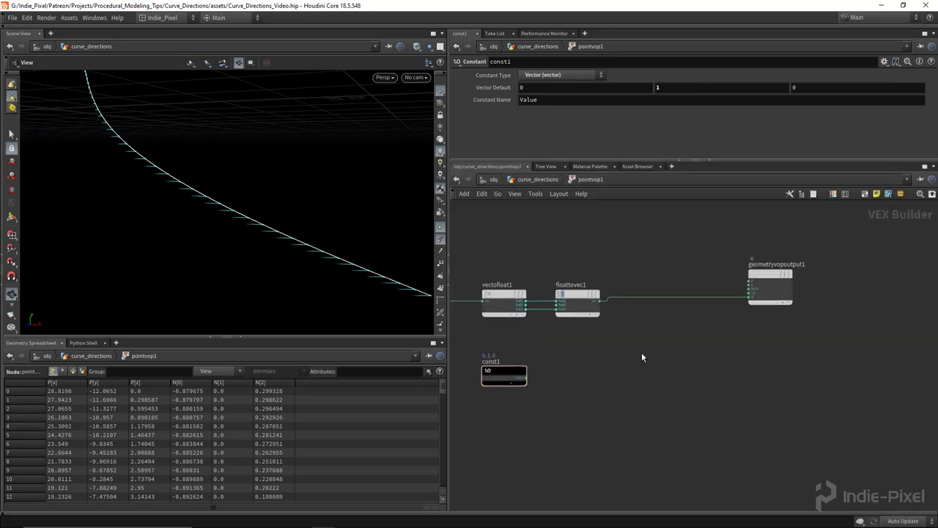
Add a Cross Product node between floattovec1 and geometryvopoutput1, and reposition const1 above floattovec1
{"action": "key", "text": "Tab"}
{"action": "type", "text": "cros"}
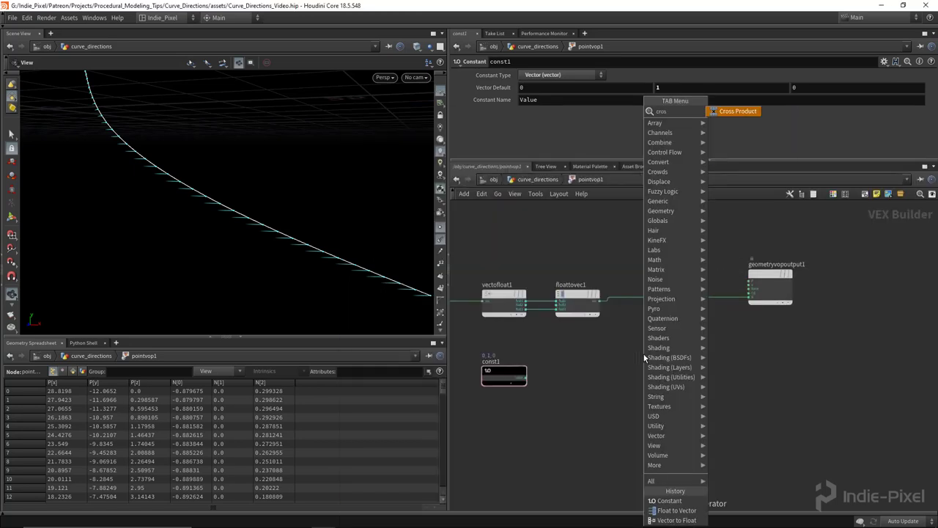
{"action": "key", "text": "Return"}
{"action": "left_click", "coordinate": [645, 357]}
{"action": "left_click_drag", "start_coordinate": [506, 371], "coordinate": [577, 240]}
{"action": "middle_click_drag", "start_coordinate": [645, 352], "coordinate": [631, 384]}
{"action": "left_click_drag", "start_coordinate": [647, 391], "coordinate": [651, 297]}
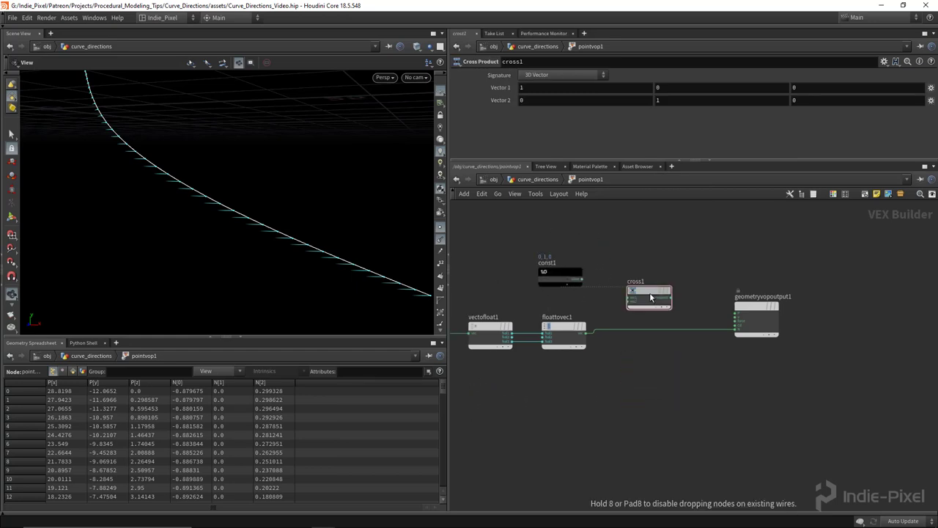
Wire const1's Value into cross1's vec1 and floattovec1's vec into its vec2
{"action": "scroll", "coordinate": [621, 300], "scroll_direction": "up", "scroll_amount": 3}
{"action": "left_click", "coordinate": [547, 270]}
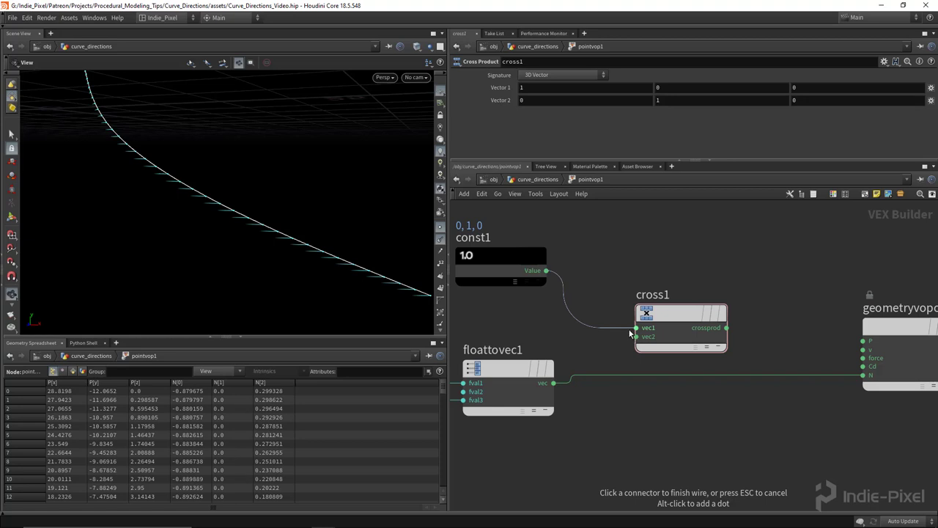
{"action": "left_click", "coordinate": [637, 327]}
{"action": "left_click", "coordinate": [554, 383]}
{"action": "left_click", "coordinate": [637, 337]}
{"action": "middle_click_drag", "start_coordinate": [663, 421], "coordinate": [600, 365]}
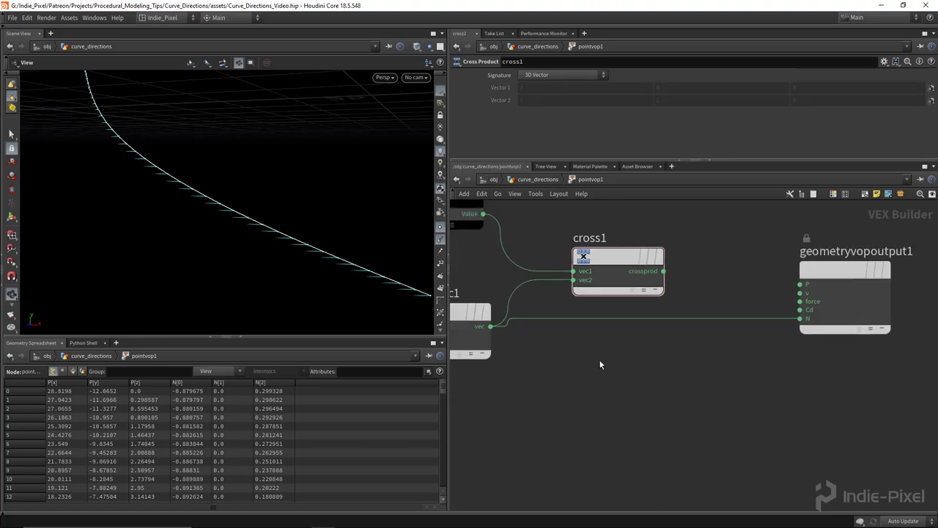
Wire cross1's crossprod output into geometryvopoutput1's N and inspect the right vectors along the curve
{"action": "scroll", "coordinate": [600, 365], "scroll_direction": "down", "scroll_amount": 2}
{"action": "left_click", "coordinate": [654, 285]}
{"action": "left_click", "coordinate": [769, 323]}
{"action": "left_click_drag", "start_coordinate": [220, 242], "coordinate": [286, 249]}
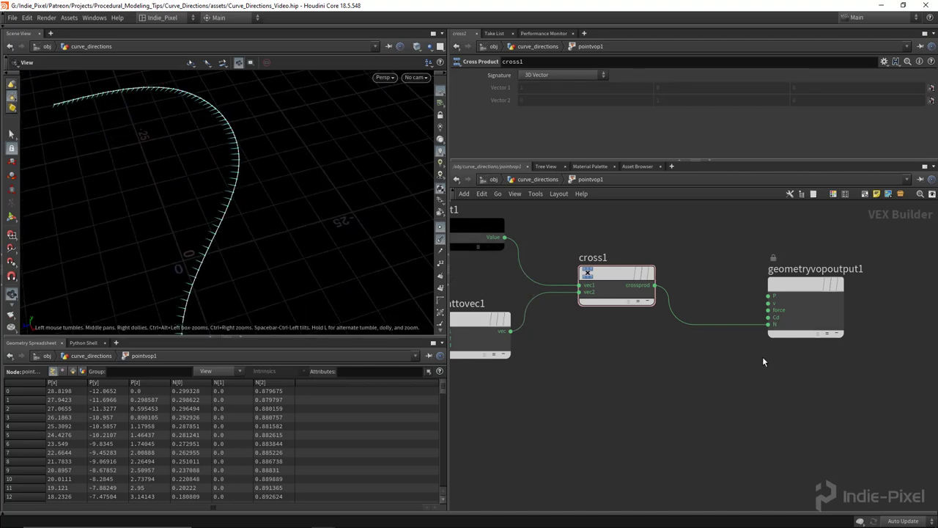
{"action": "key", "text": "h"}
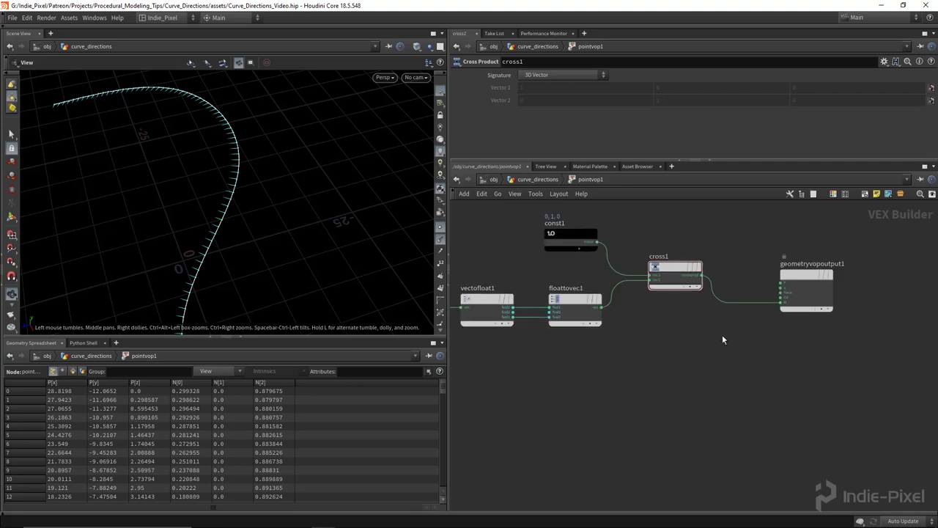
Move geometryvopoutput1 down and away from cross1, and cut the wire feeding its N input
{"action": "middle_click_drag", "start_coordinate": [760, 277], "coordinate": [700, 305]}
{"action": "left_click", "coordinate": [759, 315]}
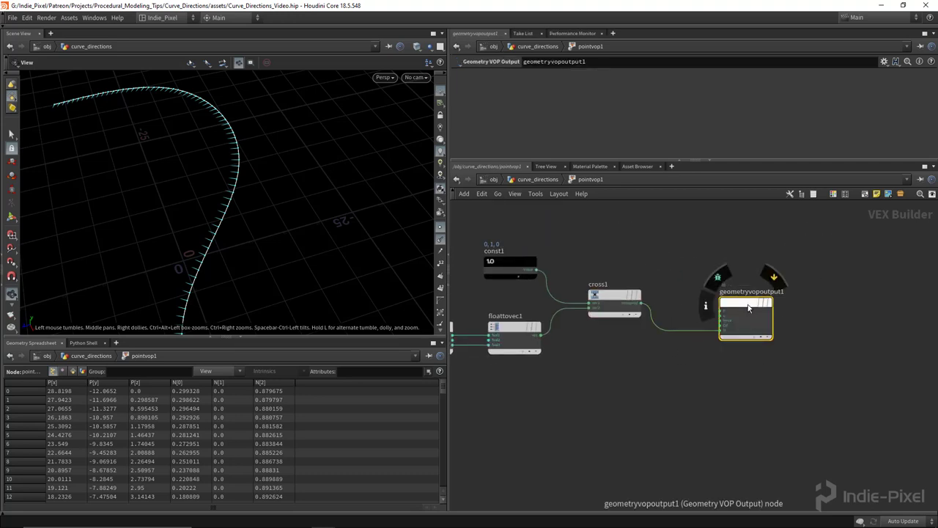
{"action": "left_click_drag", "start_coordinate": [758, 316], "coordinate": [836, 382]}
{"action": "middle_click_drag", "start_coordinate": [748, 358], "coordinate": [697, 360]}
{"action": "left_click_drag", "start_coordinate": [695, 369], "coordinate": [650, 411]}
{"action": "middle_click_drag", "start_coordinate": [634, 302], "coordinate": [637, 323]}
Add a Bind node beside cross1 and wire cross1's crossprod output into its input
{"action": "key", "text": "Tab"}
{"action": "type", "text": "bin"}
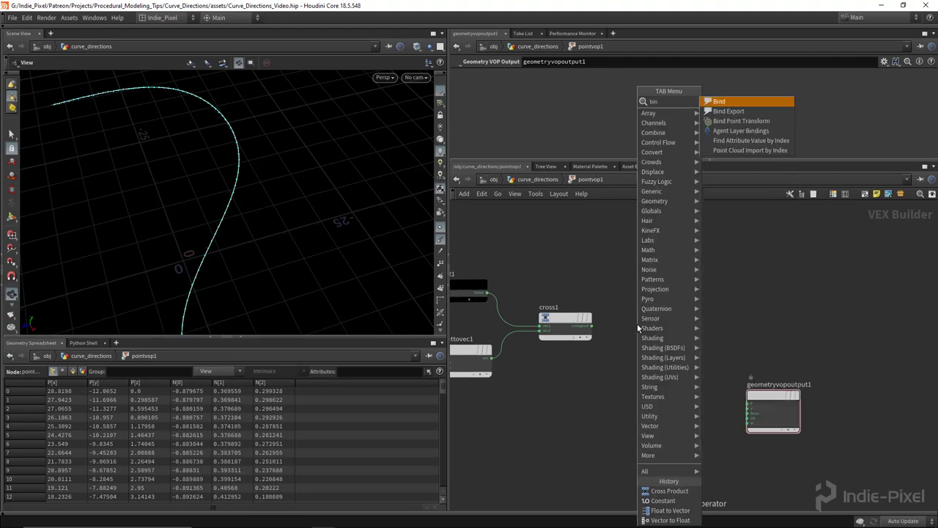
{"action": "type", "text": "d"}
{"action": "left_click", "coordinate": [737, 111]}
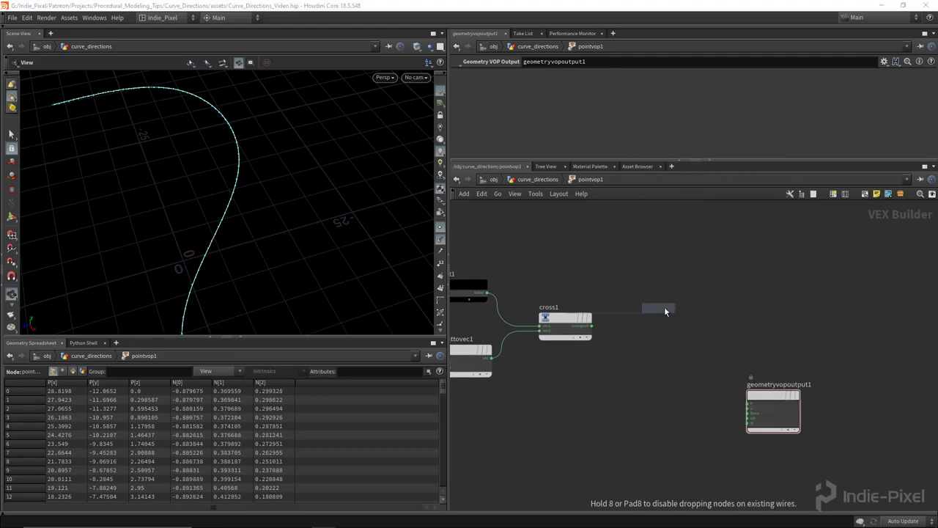
{"action": "left_click", "coordinate": [667, 321]}
{"action": "scroll", "coordinate": [629, 334], "scroll_direction": "up", "scroll_amount": 3}
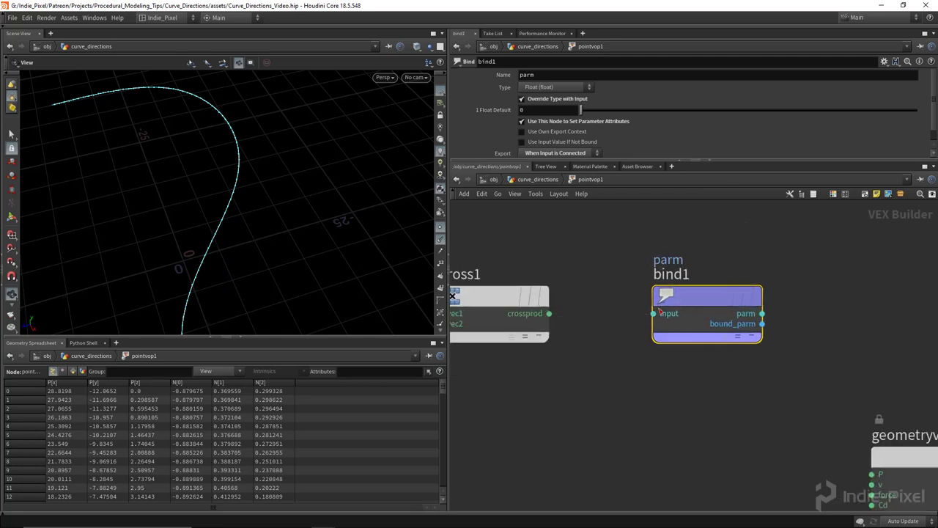
{"action": "left_click", "coordinate": [548, 314]}
{"action": "left_click", "coordinate": [653, 314]}
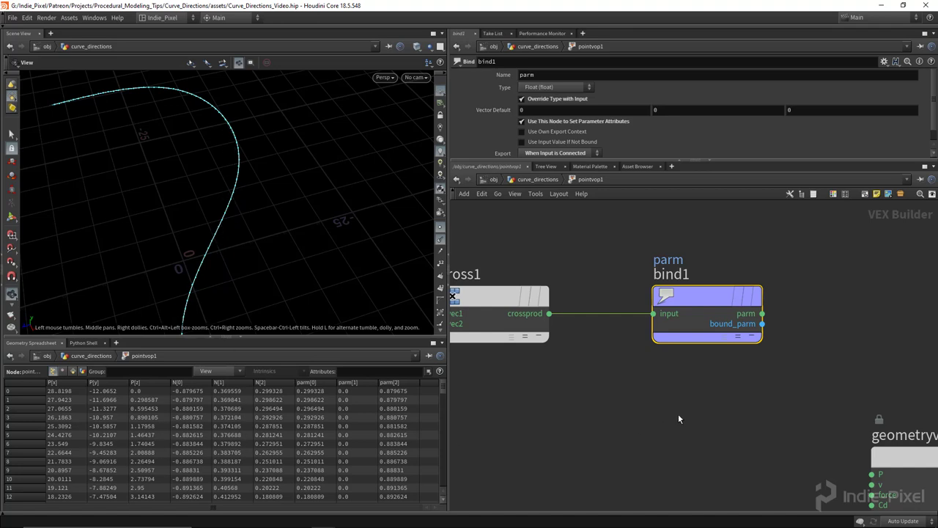
Set bind1's type to Vector and its attribute name to right
{"action": "middle_click_drag", "start_coordinate": [678, 414], "coordinate": [688, 420]}
{"action": "left_click_drag", "start_coordinate": [750, 159], "coordinate": [742, 179]}
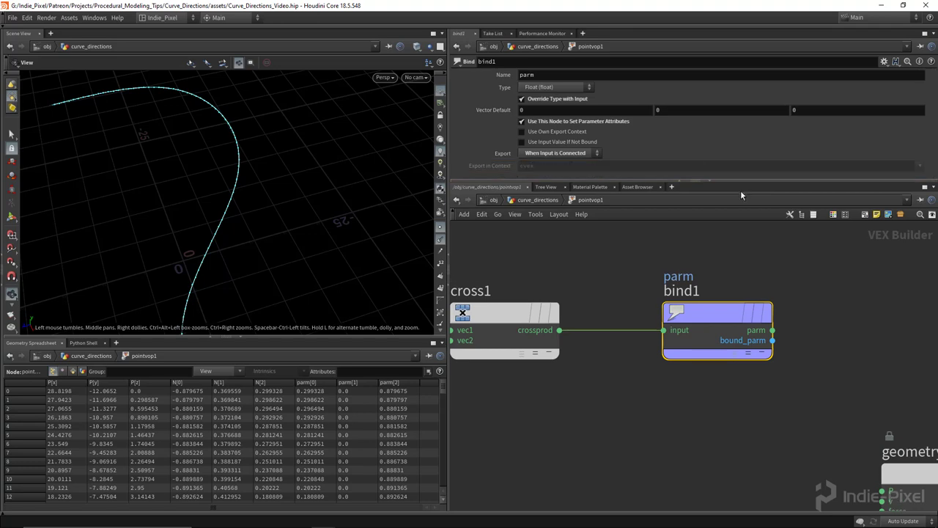
{"action": "left_click", "coordinate": [558, 87]}
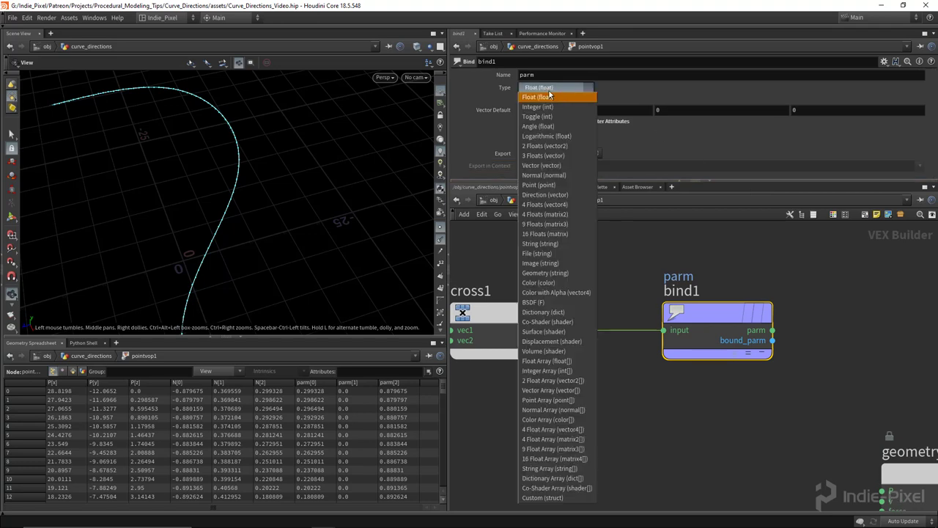
{"action": "left_click", "coordinate": [543, 164]}
{"action": "double_click", "coordinate": [555, 74]}
{"action": "type", "text": "right"}
{"action": "key", "text": "Return"}
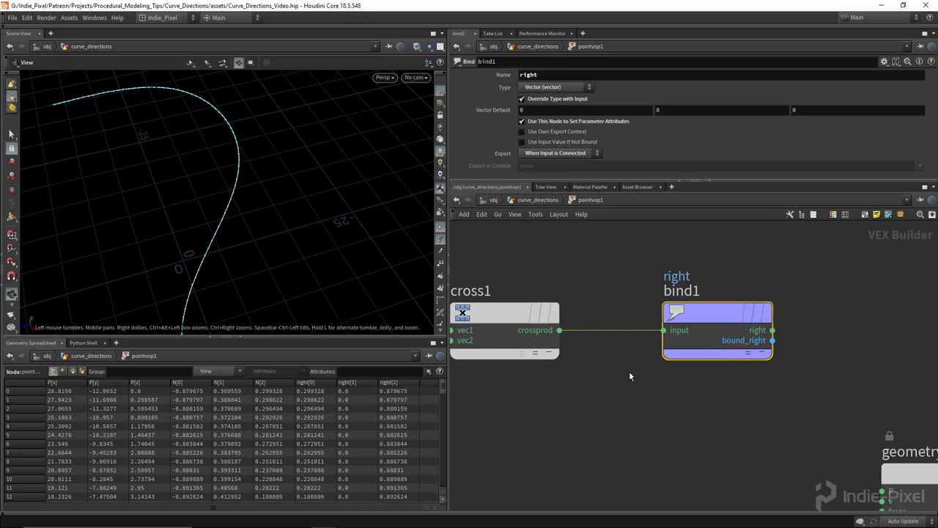
Examine the curve_dirs wrangle's up-vector line and the arguments of its cross product
{"action": "scroll", "coordinate": [670, 390], "scroll_direction": "down", "scroll_amount": 5}
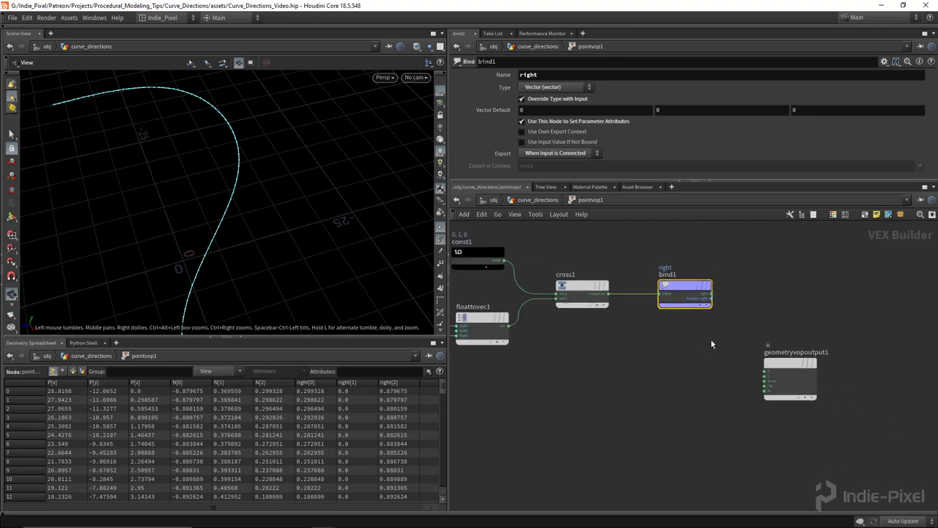
{"action": "scroll", "coordinate": [712, 342], "scroll_direction": "down", "scroll_amount": 3}
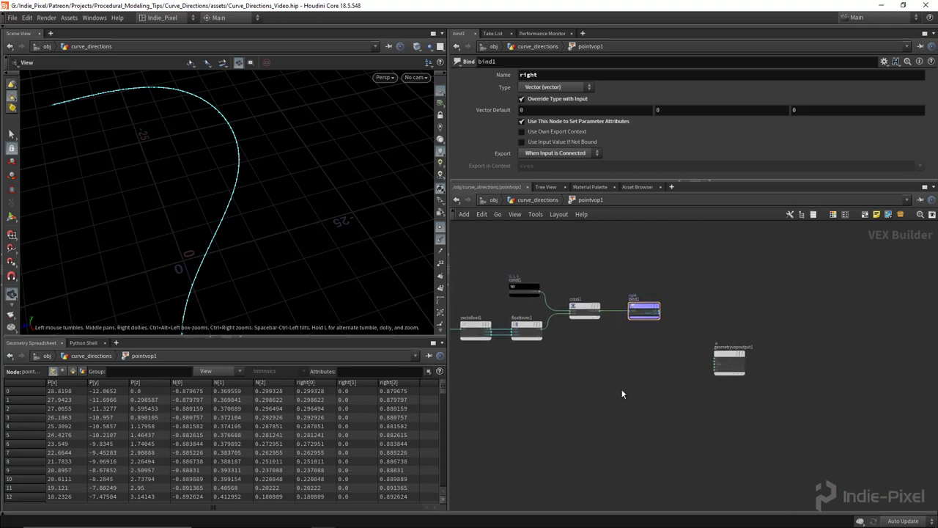
{"action": "key", "text": "u"}
{"action": "left_click", "coordinate": [561, 348]}
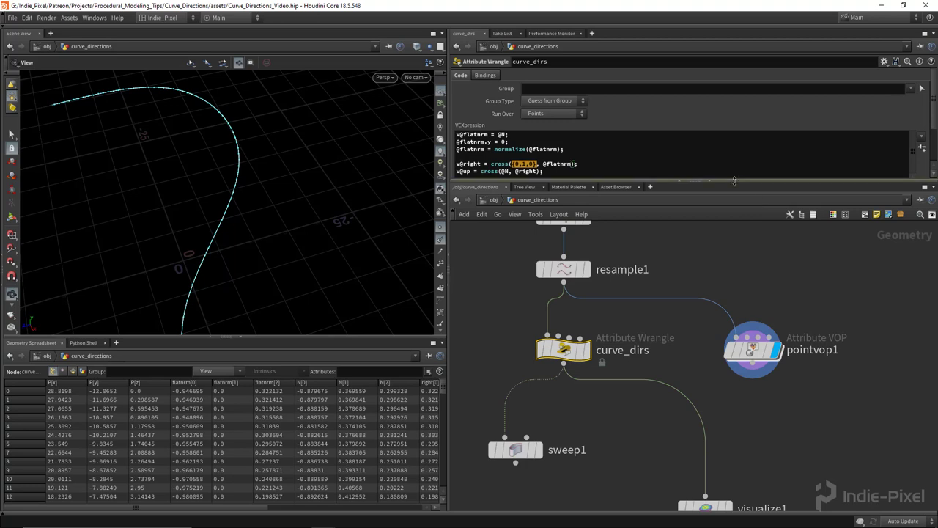
{"action": "left_click_drag", "start_coordinate": [735, 180], "coordinate": [735, 206]}
{"action": "double_click", "coordinate": [505, 171]}
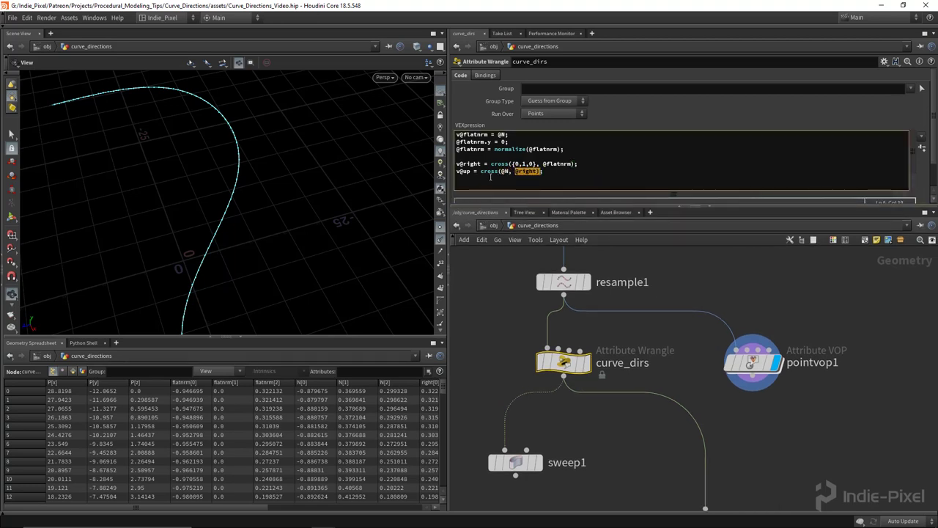
{"action": "left_click_drag", "start_coordinate": [499, 171], "coordinate": [475, 171]}
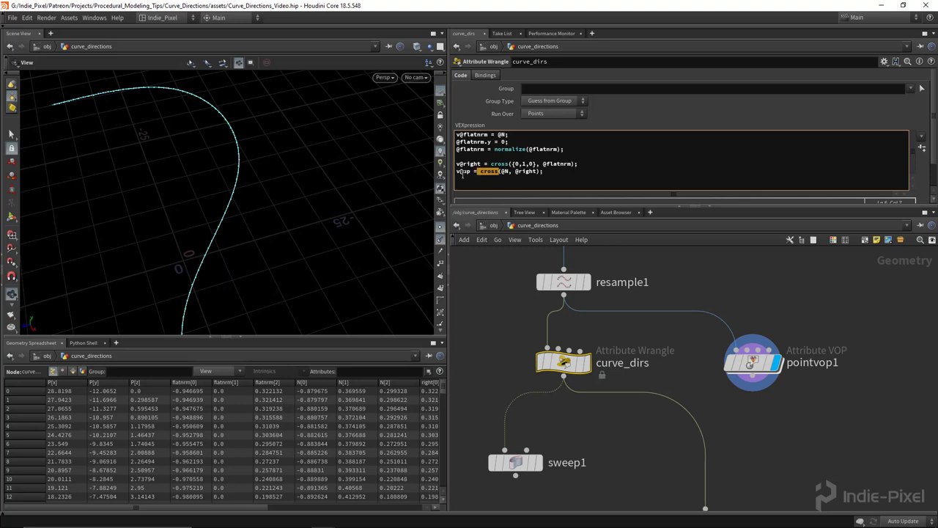
Inside pointvop1, add a second Cross Product node below cross1
{"action": "double_click", "coordinate": [753, 364]}
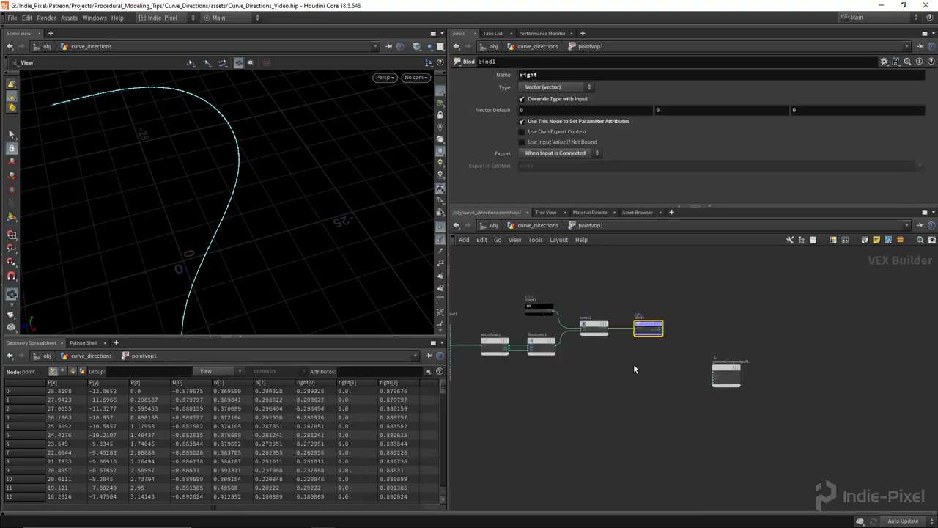
{"action": "middle_click_drag", "start_coordinate": [634, 369], "coordinate": [676, 350]}
{"action": "scroll", "coordinate": [621, 312], "scroll_direction": "up", "scroll_amount": 5}
{"action": "left_click", "coordinate": [624, 312]}
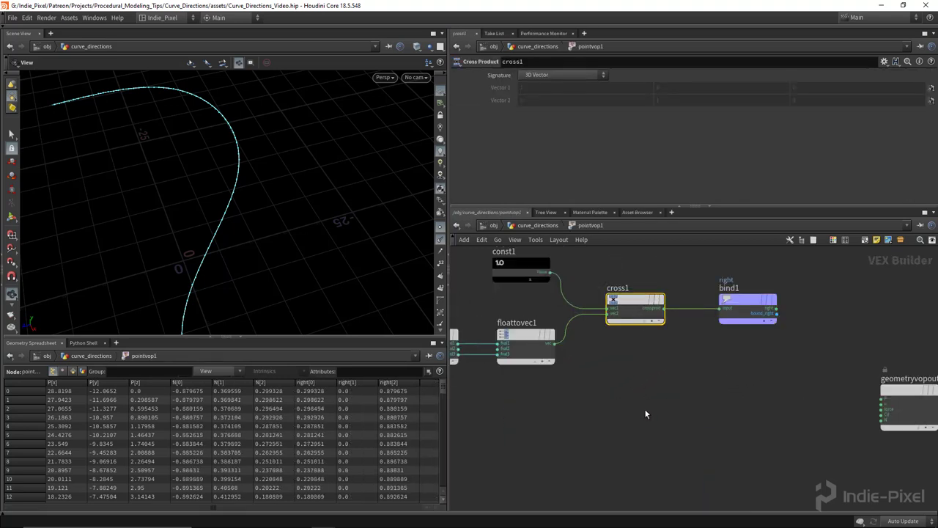
{"action": "middle_click_drag", "start_coordinate": [645, 414], "coordinate": [653, 366]}
{"action": "scroll", "coordinate": [653, 365], "scroll_direction": "down", "scroll_amount": 2}
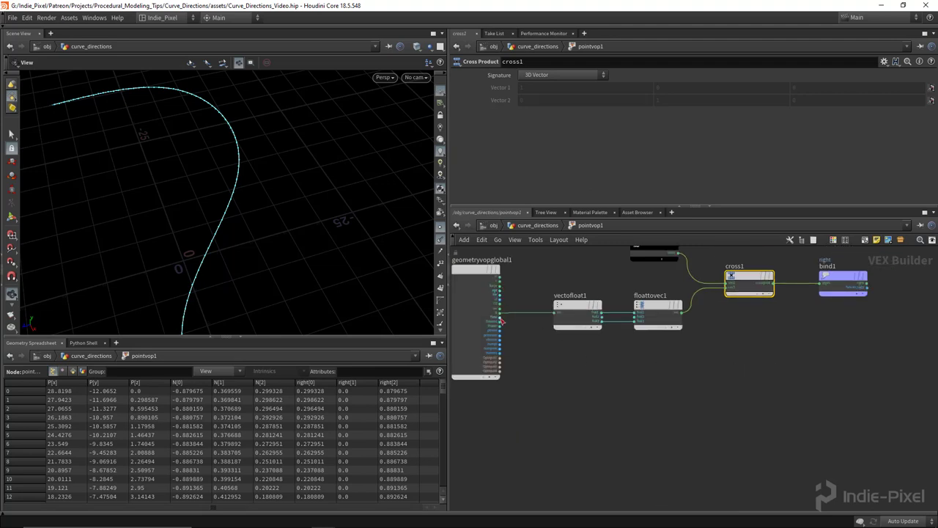
{"action": "key", "text": "Tab"}
{"action": "type", "text": "cross"}
{"action": "key", "text": "Return"}
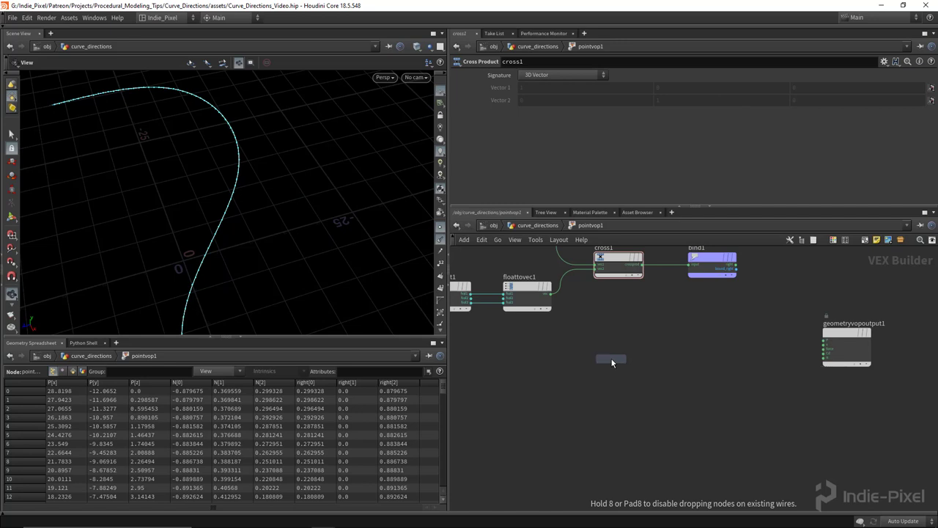
{"action": "left_click", "coordinate": [610, 363]}
Wire geometryvopglobal1's N into cross2's vec1 input and cross1's crossprod output into its vec2 input
{"action": "middle_click_drag", "start_coordinate": [522, 354], "coordinate": [679, 360]}
{"action": "scroll", "coordinate": [585, 326], "scroll_direction": "up", "scroll_amount": 3}
{"action": "left_click", "coordinate": [502, 286]}
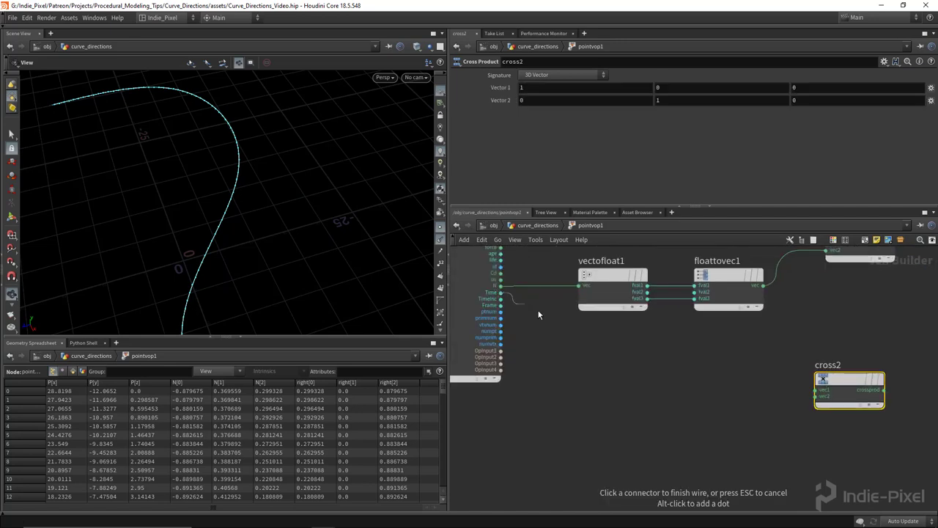
{"action": "left_click", "coordinate": [817, 389]}
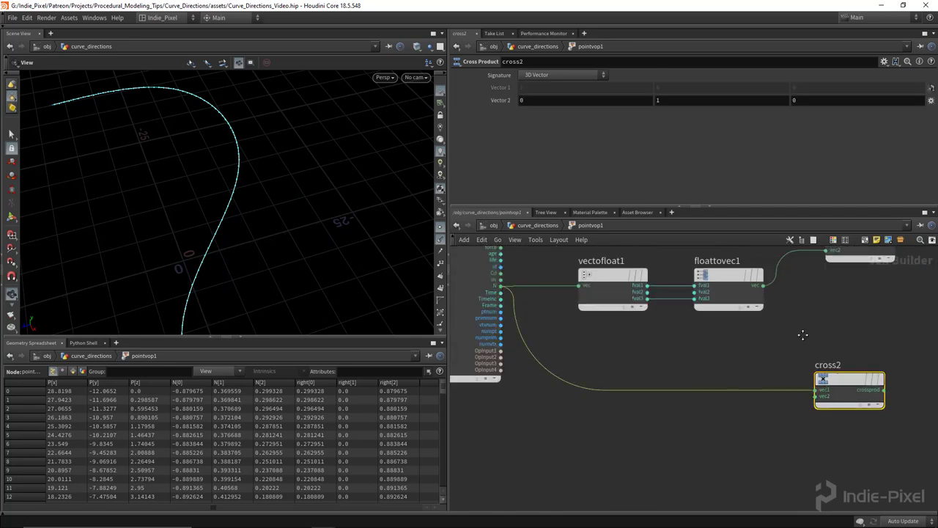
{"action": "middle_click_drag", "start_coordinate": [802, 330], "coordinate": [528, 336]}
{"action": "left_click_drag", "start_coordinate": [572, 386], "coordinate": [701, 377]}
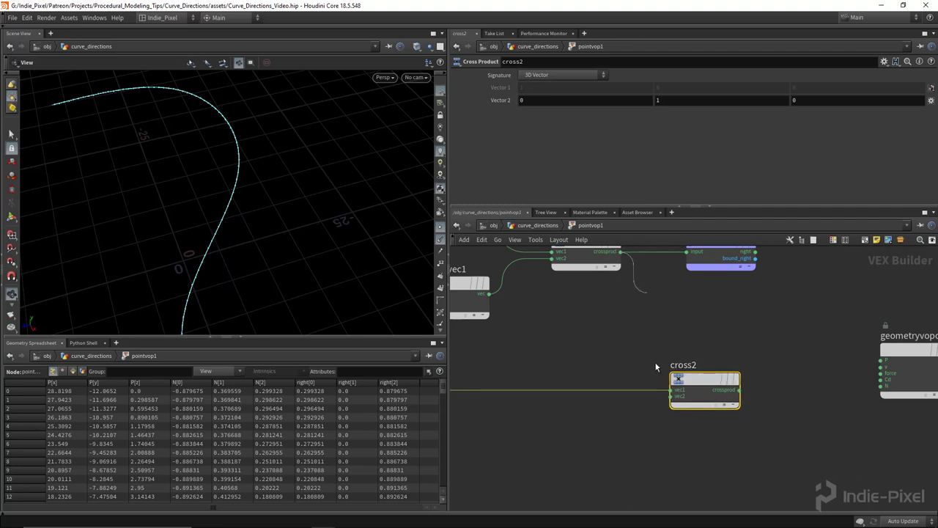
{"action": "left_click", "coordinate": [671, 396]}
Preview the up vector by wiring cross2's crossprod output into geometryvopoutput1's N input
{"action": "scroll", "coordinate": [733, 418], "scroll_direction": "down", "scroll_amount": 2}
{"action": "left_click_drag", "start_coordinate": [790, 365], "coordinate": [814, 365]}
{"action": "left_click", "coordinate": [643, 397]}
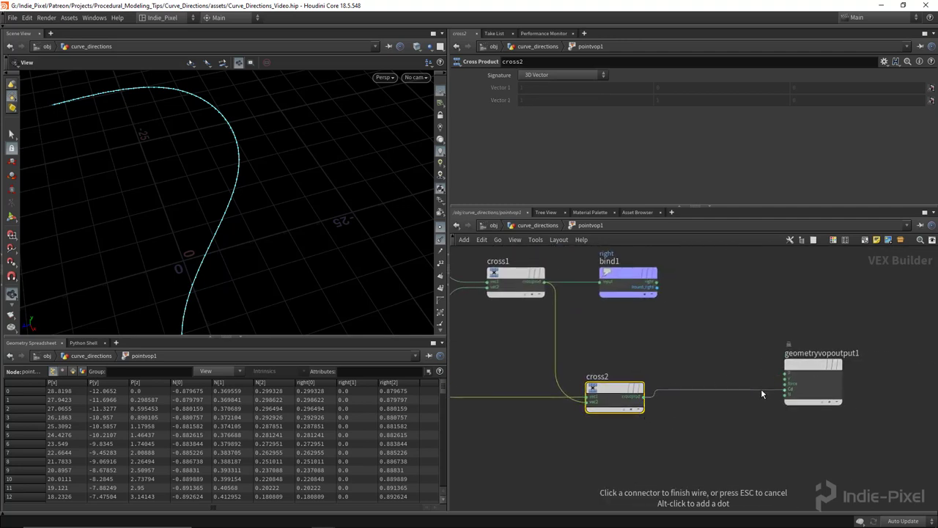
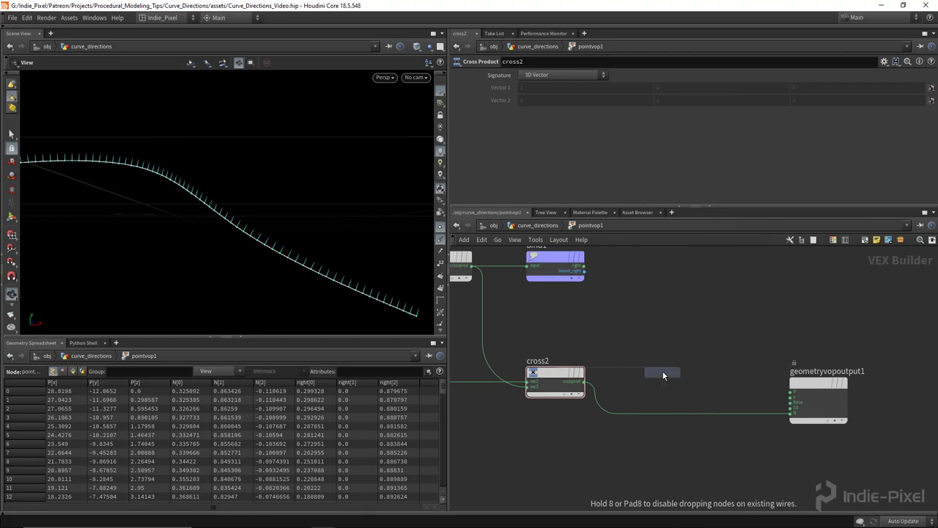
Add a Bind node beside cross2 and wire cross2's crossprod output into its input
{"action": "left_click", "coordinate": [662, 374]}
{"action": "scroll", "coordinate": [586, 382], "scroll_direction": "up", "scroll_amount": 3}
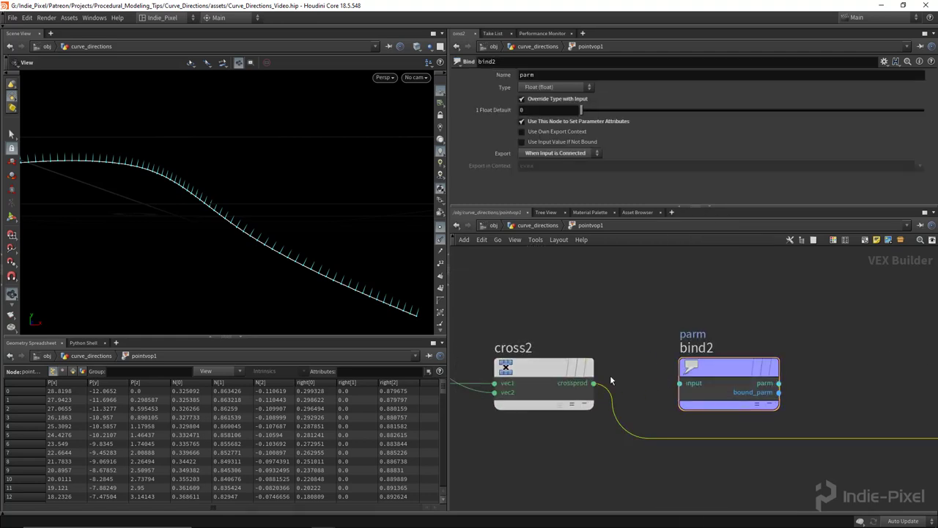
{"action": "left_click", "coordinate": [680, 384]}
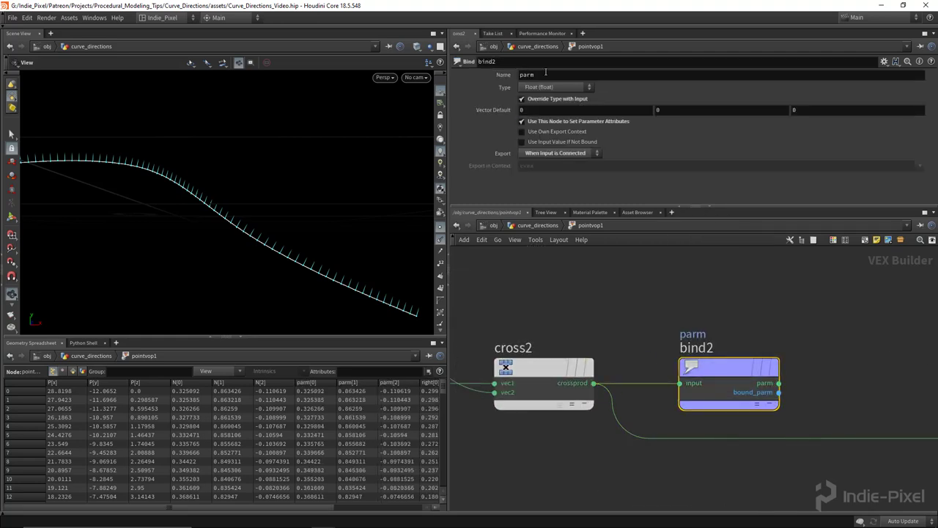
Set bind2's attribute name to up and its type to Vector
{"action": "key", "text": "Return"}
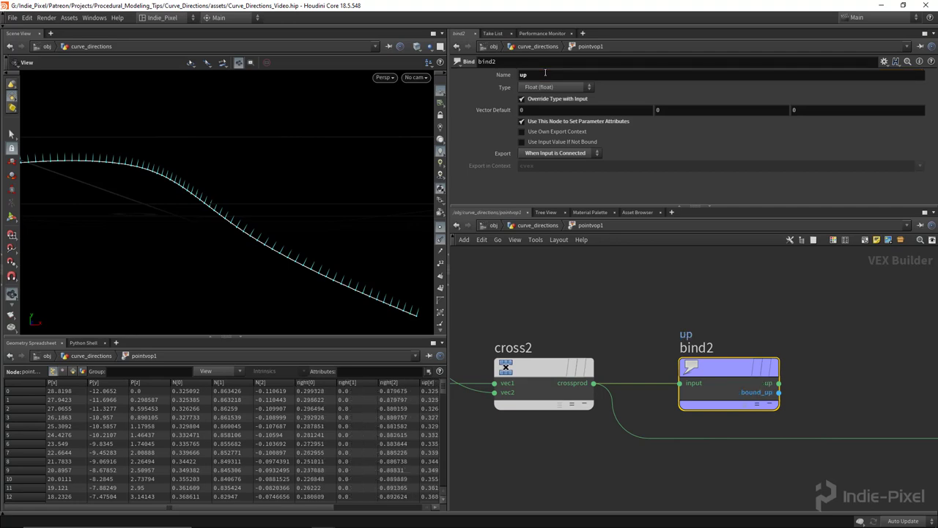
{"action": "left_click", "coordinate": [546, 88]}
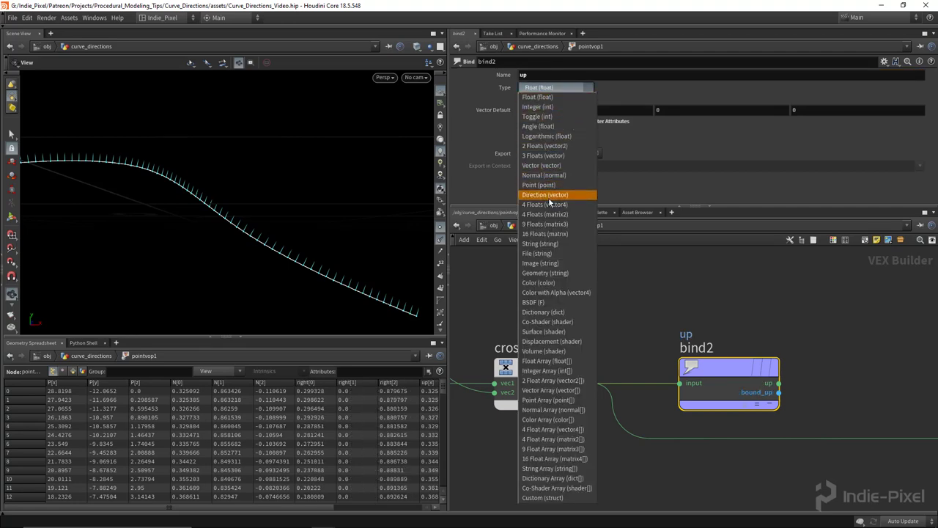
{"action": "left_click", "coordinate": [548, 166]}
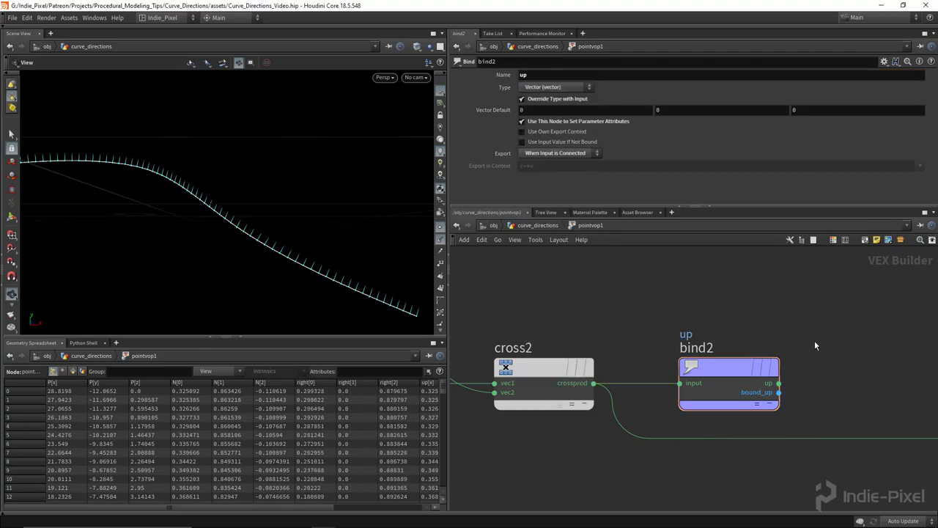
Disconnect and delete geometryvopoutput1, and roughly align bind1 above bind2
{"action": "scroll", "coordinate": [814, 340], "scroll_direction": "down", "scroll_amount": 5}
{"action": "left_click_drag", "start_coordinate": [720, 446], "coordinate": [720, 449]}
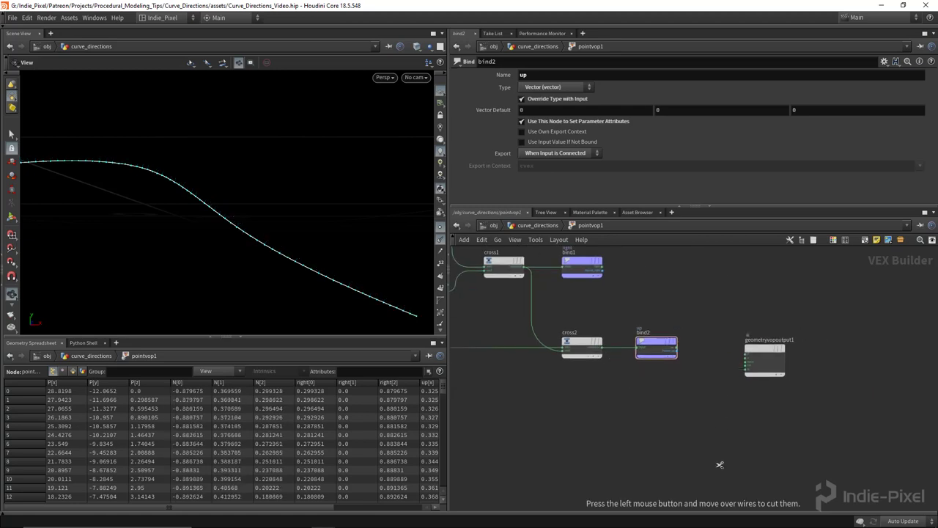
{"action": "left_click", "coordinate": [765, 361]}
{"action": "key", "text": "h"}
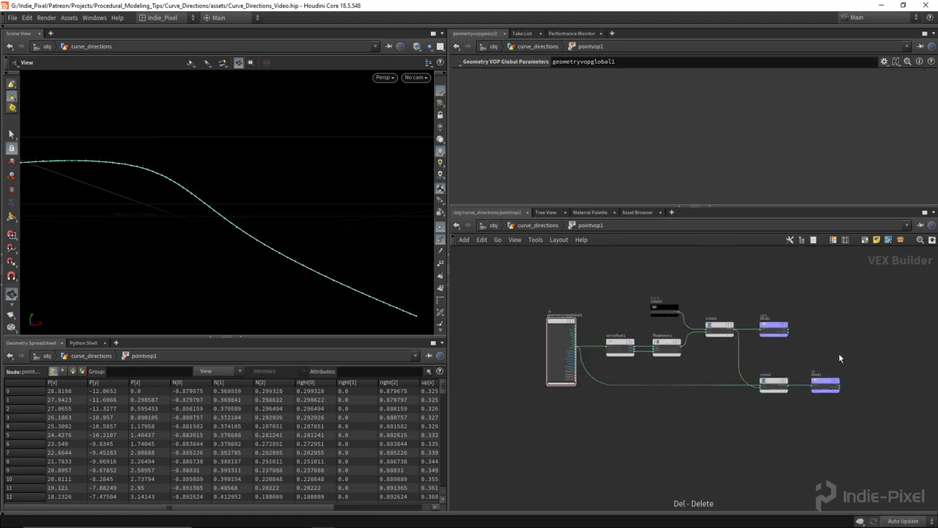
{"action": "left_click_drag", "start_coordinate": [757, 349], "coordinate": [795, 350]}
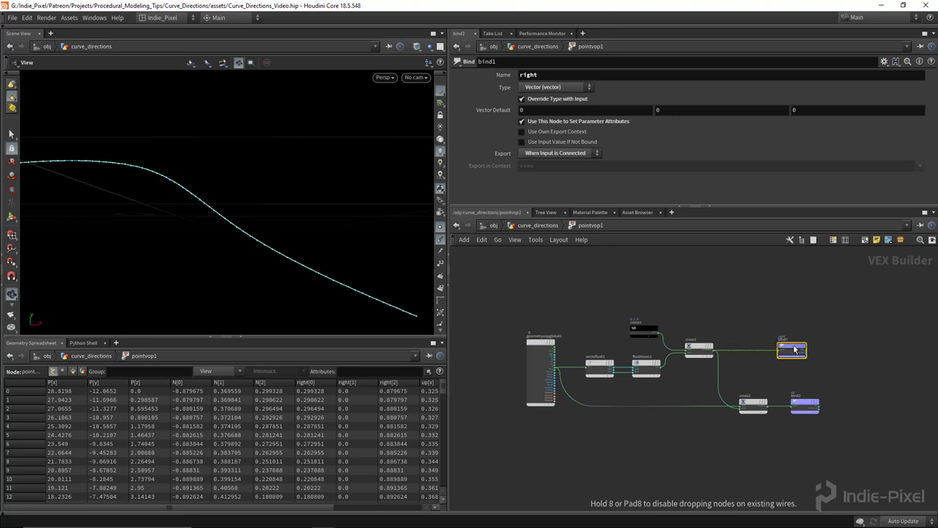
Back in the curve_directions network, feed pointvop1 into visualize1, display it and place it between curve_dirs and pointvop1
{"action": "key", "text": "u"}
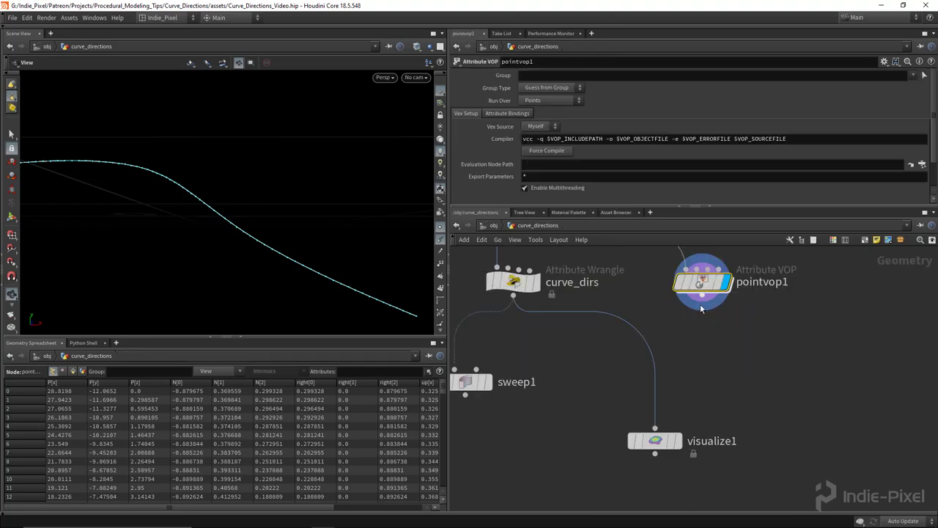
{"action": "mouse_move", "coordinate": [701, 317]}
{"action": "left_click", "coordinate": [703, 295]}
{"action": "left_click", "coordinate": [655, 429]}
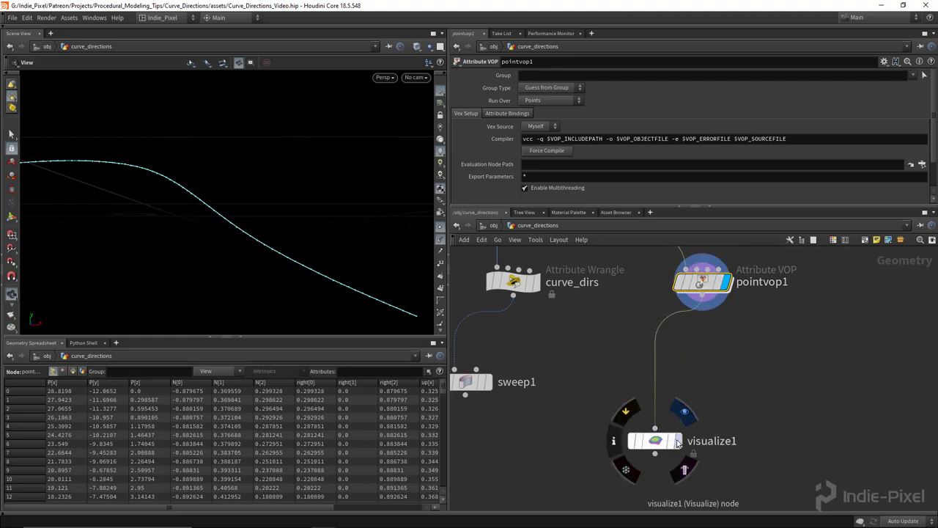
{"action": "left_click", "coordinate": [679, 441]}
{"action": "left_click_drag", "start_coordinate": [655, 440], "coordinate": [696, 366]}
{"action": "left_click_drag", "start_coordinate": [239, 208], "coordinate": [220, 249]}
{"action": "middle_click_drag", "start_coordinate": [595, 342], "coordinate": [608, 359]}
{"action": "mouse_move", "coordinate": [732, 380]}
{"action": "left_click_drag", "start_coordinate": [732, 380], "coordinate": [626, 383]}
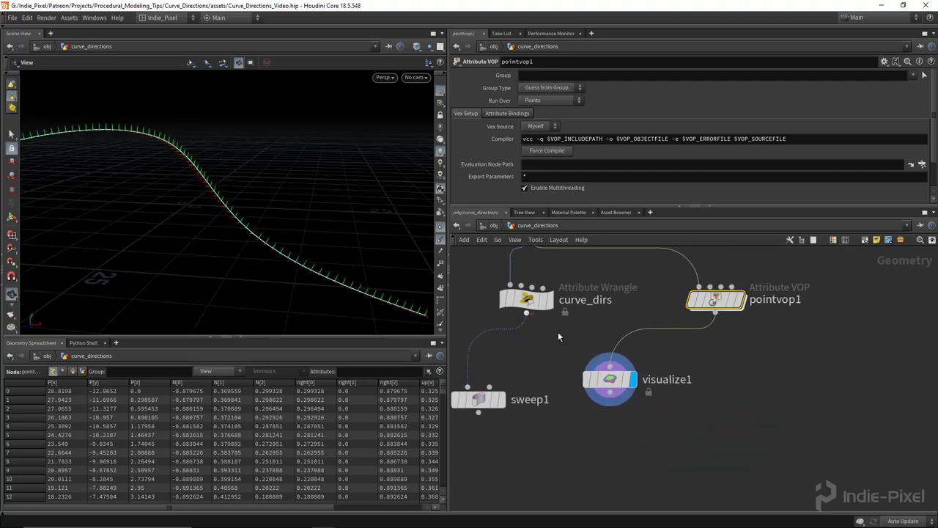
Compare the vectors from curve_dirs and pointvop1 by alternately wiring each one into visualize1
{"action": "left_click_drag", "start_coordinate": [716, 311], "coordinate": [610, 357]}
{"action": "left_click_drag", "start_coordinate": [346, 275], "coordinate": [300, 238]}
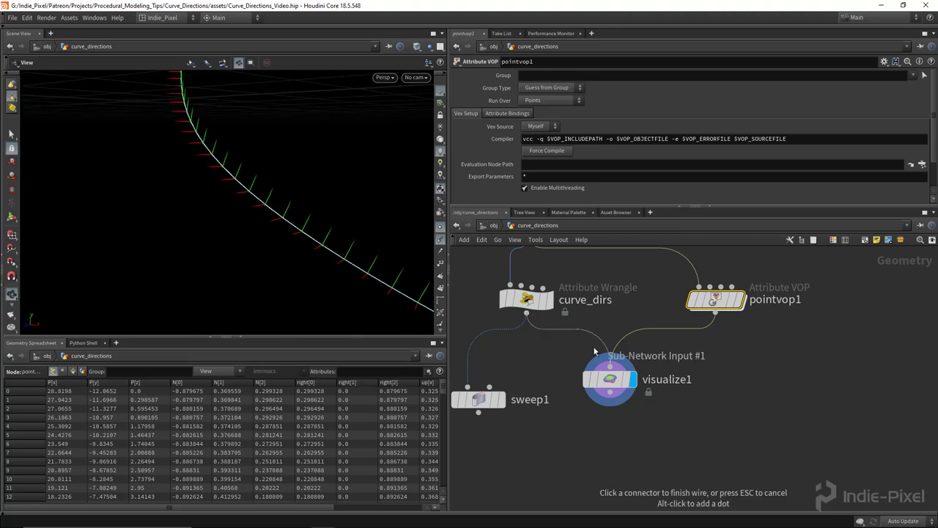
{"action": "left_click_drag", "start_coordinate": [715, 312], "coordinate": [636, 360]}
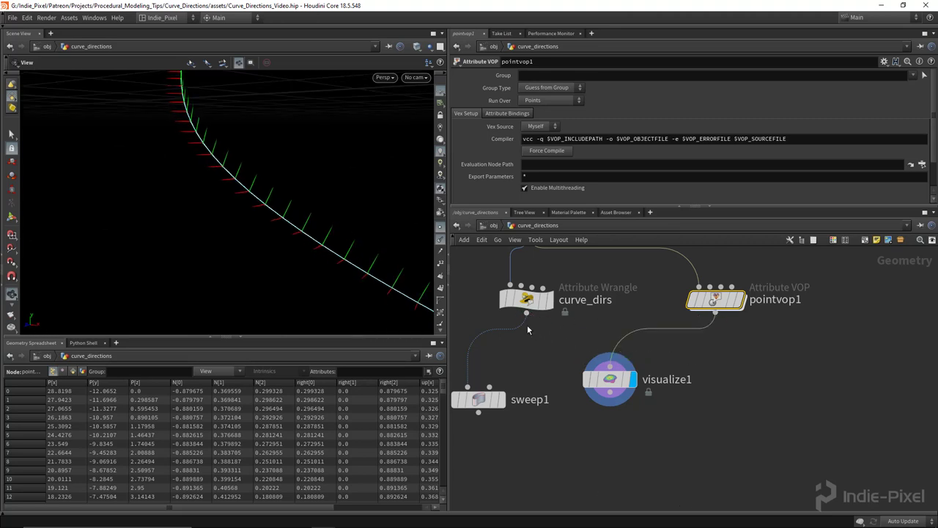
{"action": "left_click_drag", "start_coordinate": [527, 313], "coordinate": [612, 356]}
Inside pointvop1, move the cross product and Bind nodes further from floattovec1 to make room between them
{"action": "double_click", "coordinate": [714, 300]}
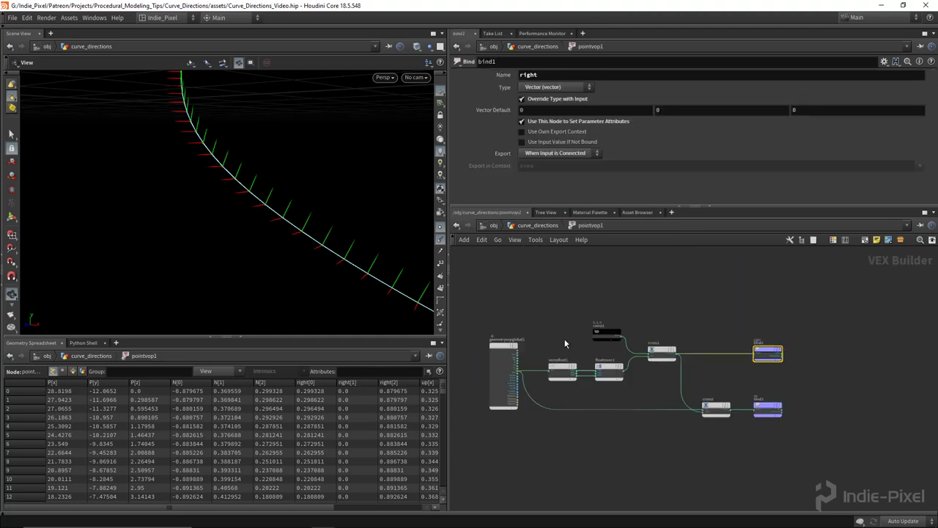
{"action": "scroll", "coordinate": [566, 344], "scroll_direction": "up", "scroll_amount": 3}
{"action": "middle_click_drag", "start_coordinate": [542, 500], "coordinate": [606, 422]}
{"action": "left_click_drag", "start_coordinate": [487, 441], "coordinate": [728, 265]}
{"action": "left_click_drag", "start_coordinate": [704, 312], "coordinate": [609, 321]}
{"action": "left_click", "coordinate": [684, 319]}
Insert a Normalize node between floattovec1's vec output and cross1's vec2 input
{"action": "key", "text": "Tab"}
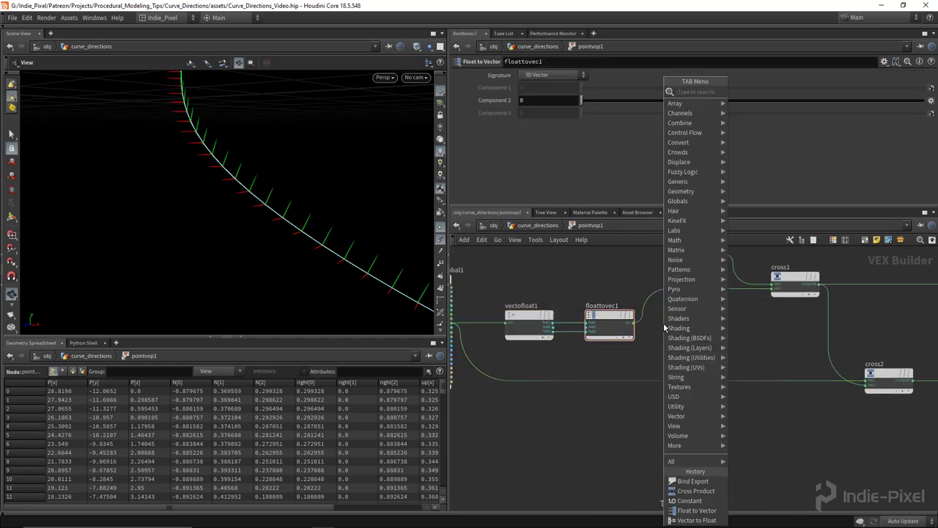
{"action": "type", "text": "no"}
{"action": "left_click", "coordinate": [753, 91]}
{"action": "scroll", "coordinate": [696, 321], "scroll_direction": "up", "scroll_amount": 2}
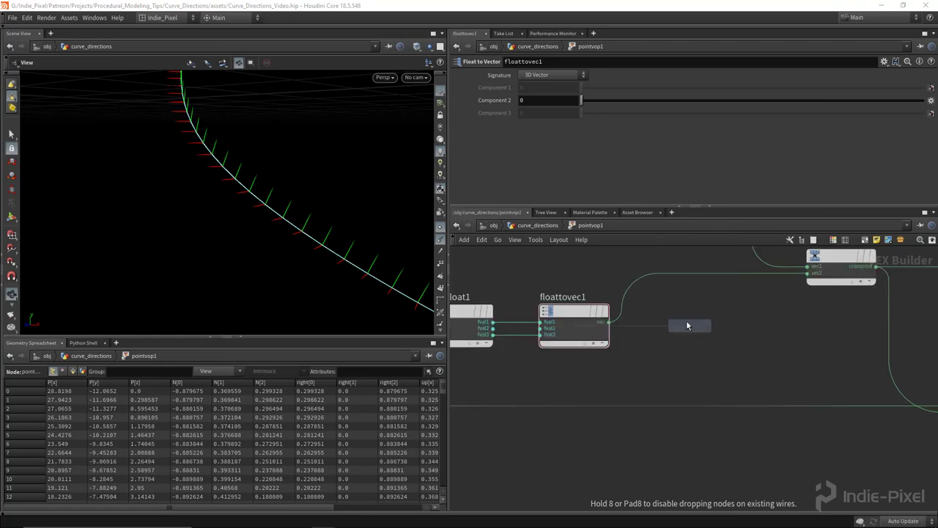
{"action": "left_click", "coordinate": [689, 321]}
{"action": "left_click_drag", "start_coordinate": [662, 323], "coordinate": [662, 322]}
{"action": "middle_click_drag", "start_coordinate": [739, 337], "coordinate": [698, 356]}
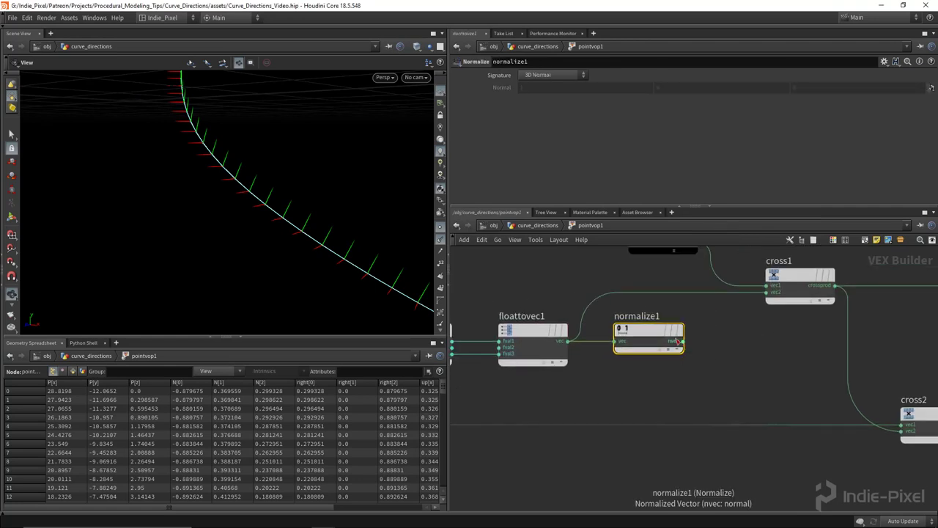
{"action": "left_click", "coordinate": [769, 299]}
{"action": "middle_click_drag", "start_coordinate": [750, 383], "coordinate": [725, 345]}
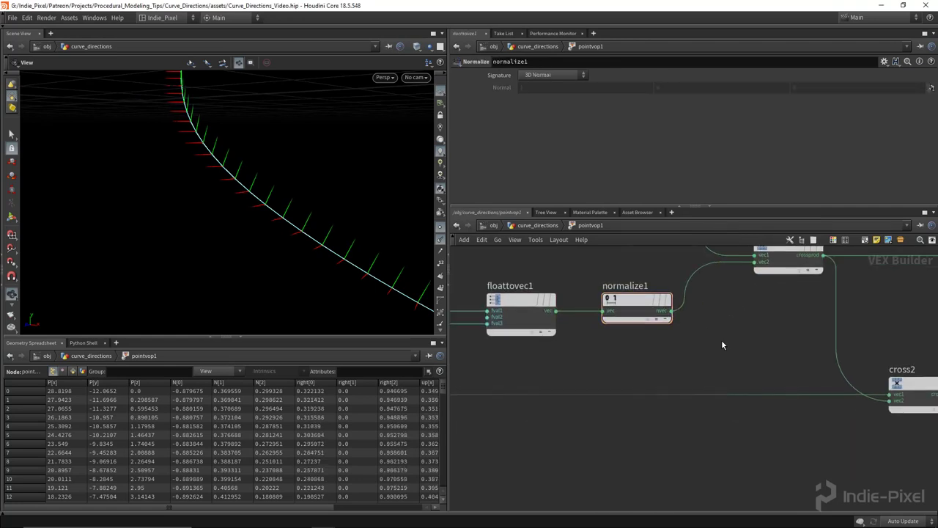
Return to the curve_directions network, feed pointvop1 into visualize1 and place visualize1 directly below it
{"action": "key", "text": "u"}
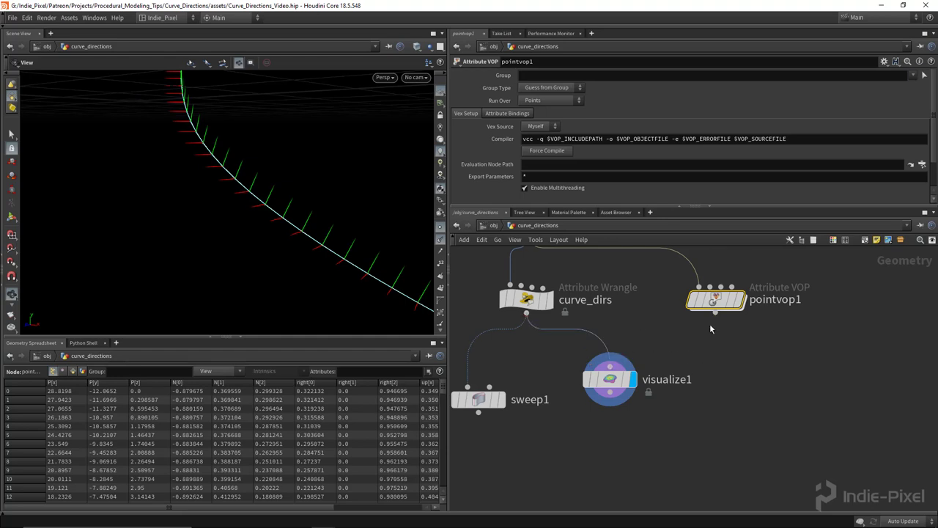
{"action": "left_click_drag", "start_coordinate": [610, 379], "coordinate": [716, 382]}
{"action": "middle_click_drag", "start_coordinate": [450, 290], "coordinate": [503, 356]}
Compare the curve_dirs wrangle's VEX code with the finished node network inside pointvop1
{"action": "left_click", "coordinate": [579, 365]}
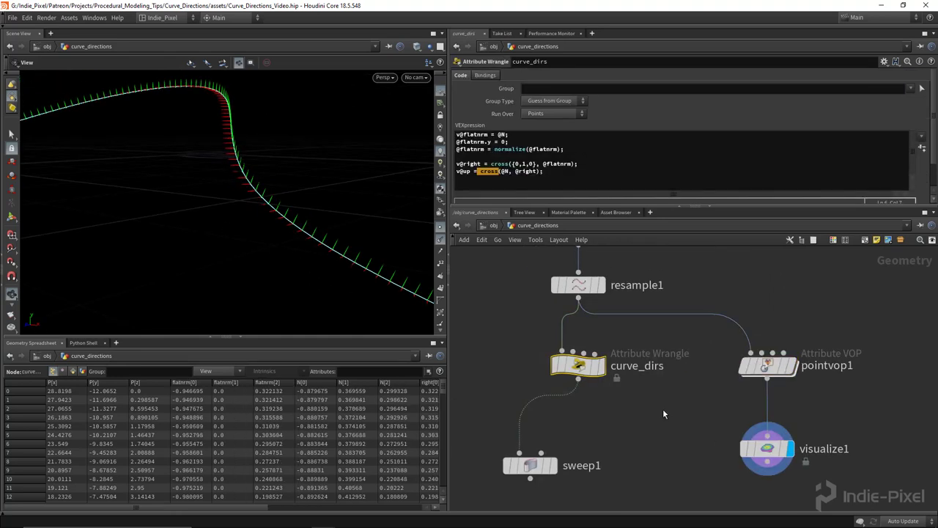
{"action": "double_click", "coordinate": [767, 364]}
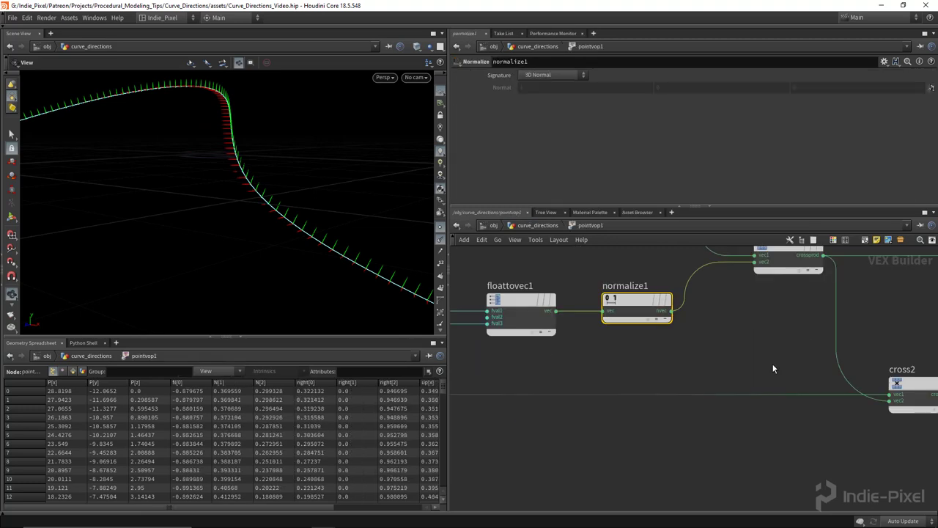
{"action": "scroll", "coordinate": [708, 434], "scroll_direction": "down", "scroll_amount": 3}
{"action": "middle_click_drag", "start_coordinate": [680, 411], "coordinate": [709, 436]}
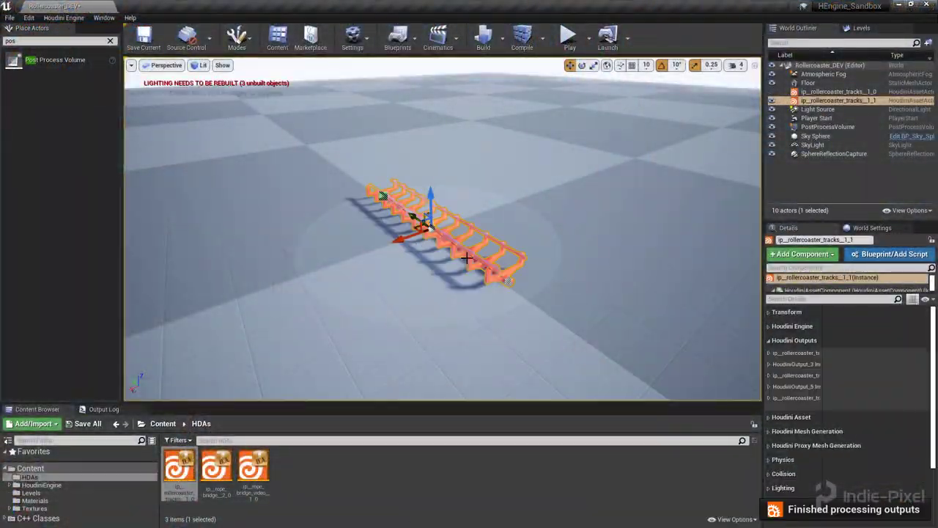
Switch to Unreal Engine and extend the ip__rollercoaster_tracks__1_1 curve with more points to form a vertical loop
{"action": "left_click_drag", "start_coordinate": [327, 257], "coordinate": [457, 248]}
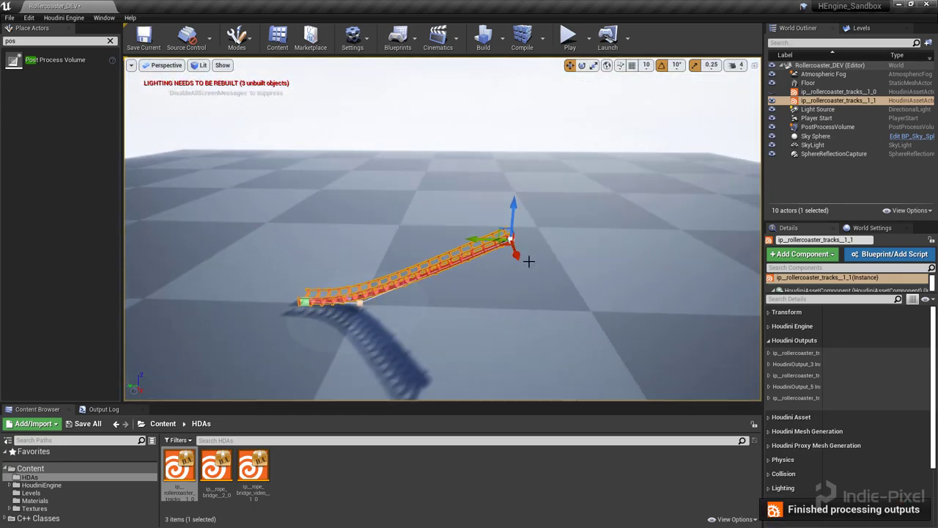
{"action": "right_click_drag", "start_coordinate": [565, 292], "coordinate": [562, 255]}
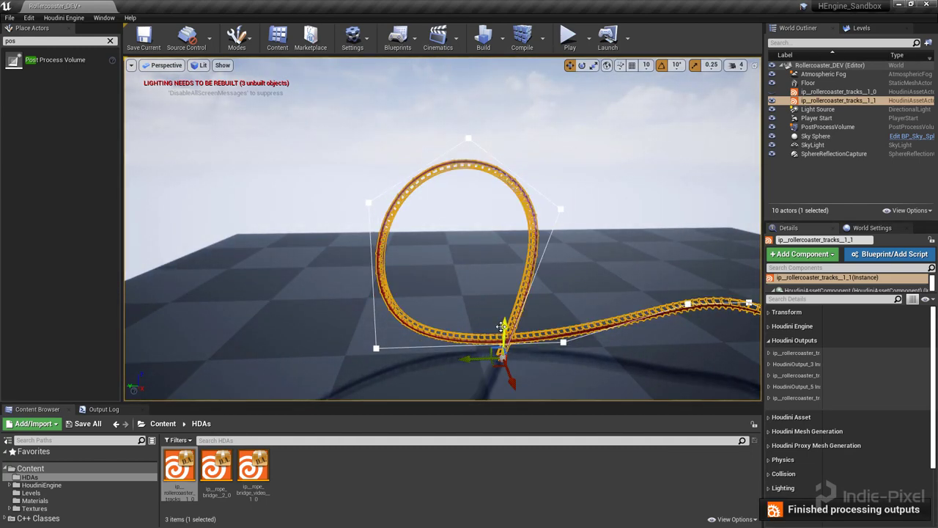
{"action": "left_click_drag", "start_coordinate": [504, 332], "coordinate": [504, 320]}
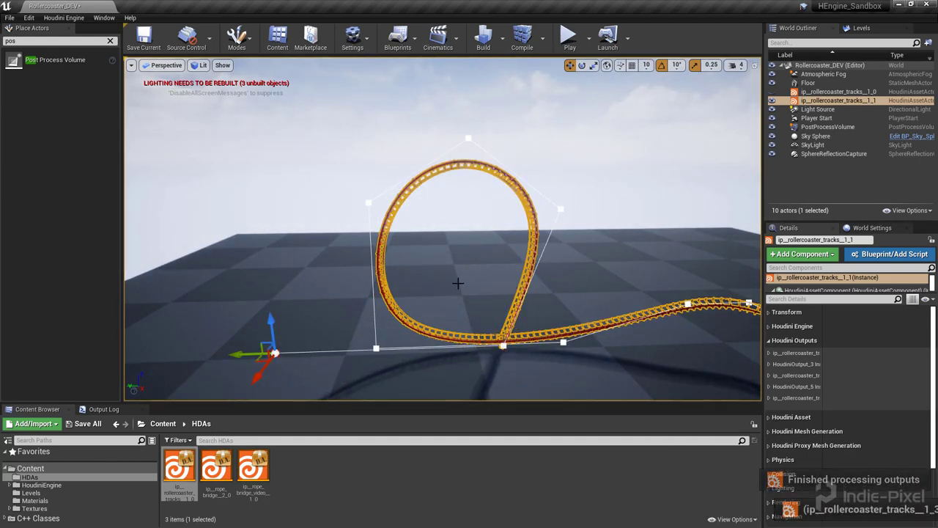
Shift the rollercoaster curve's points sideways at the loop so its entry and exit tracks separate, and inspect the track around it
{"action": "left_click_drag", "start_coordinate": [457, 269], "coordinate": [500, 210], "text": "alt"}
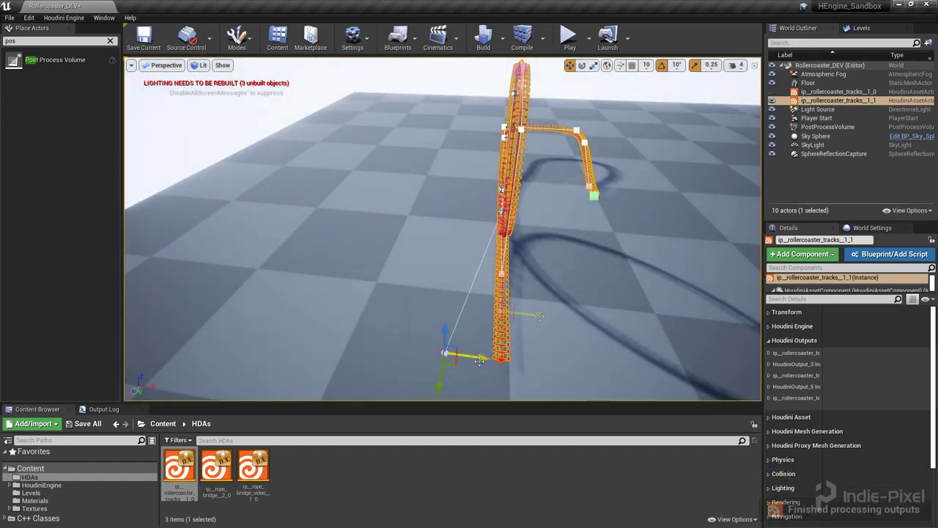
{"action": "left_click", "coordinate": [501, 210]}
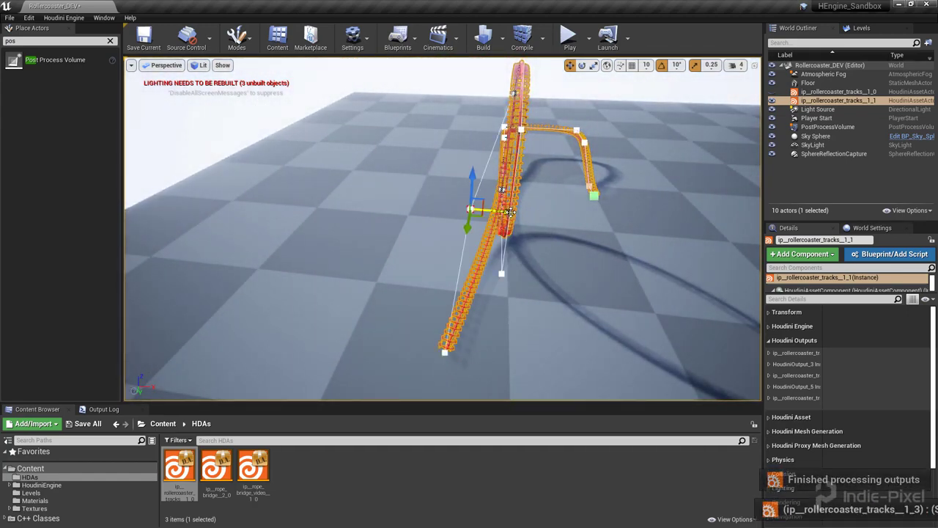
{"action": "left_click_drag", "start_coordinate": [515, 213], "coordinate": [435, 167], "text": "alt"}
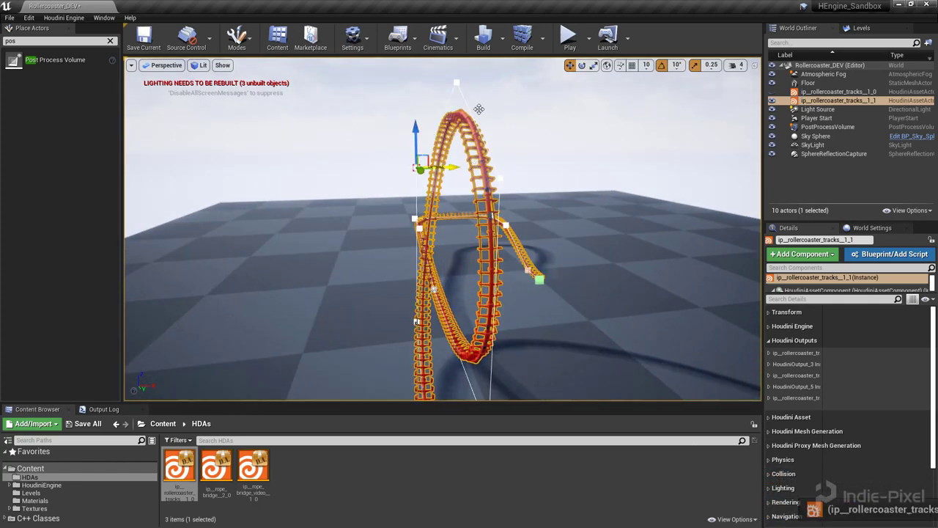
{"action": "left_click_drag", "start_coordinate": [481, 267], "coordinate": [330, 250], "text": "alt"}
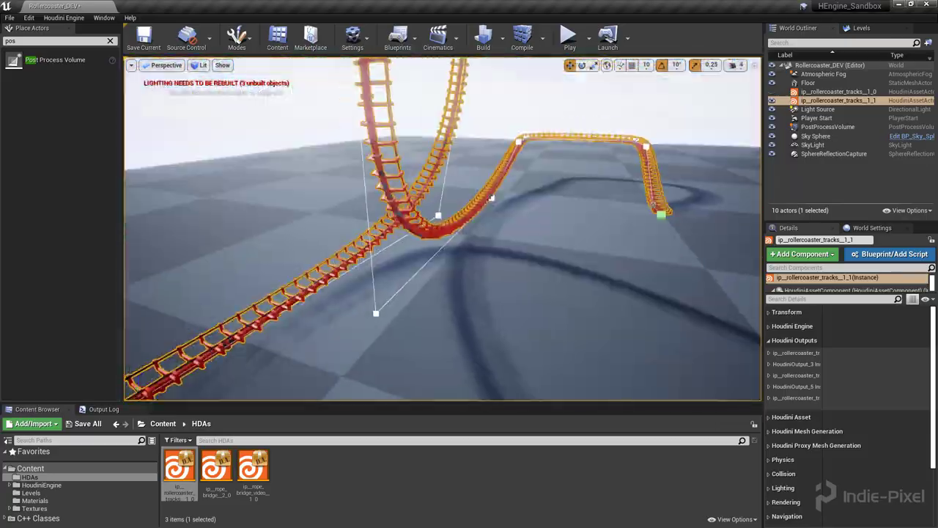